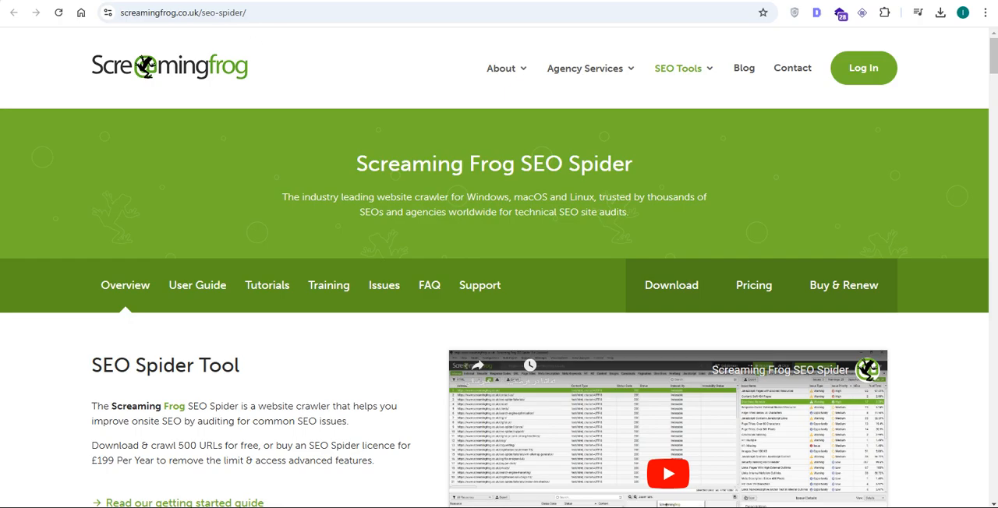
- Reopen the Screaming Frog SEO Spider page from the Google results and read its free crawl and licence terms
key(alt+Left)
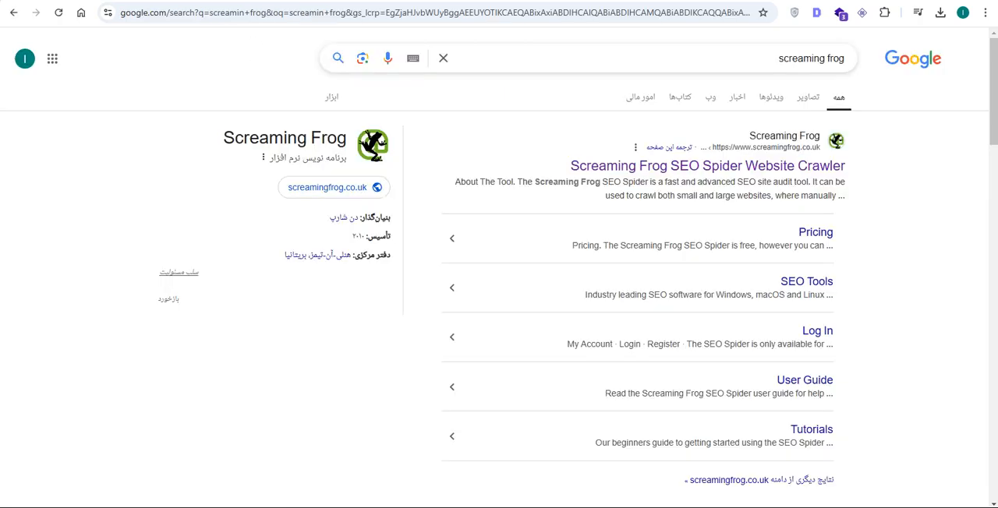
click(779, 151)
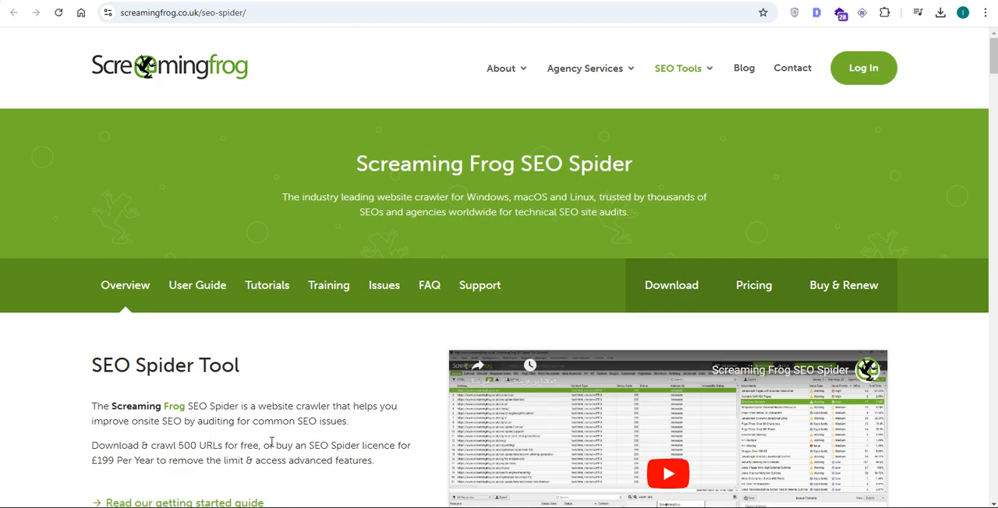
double_click(190, 447)
double_click(379, 446)
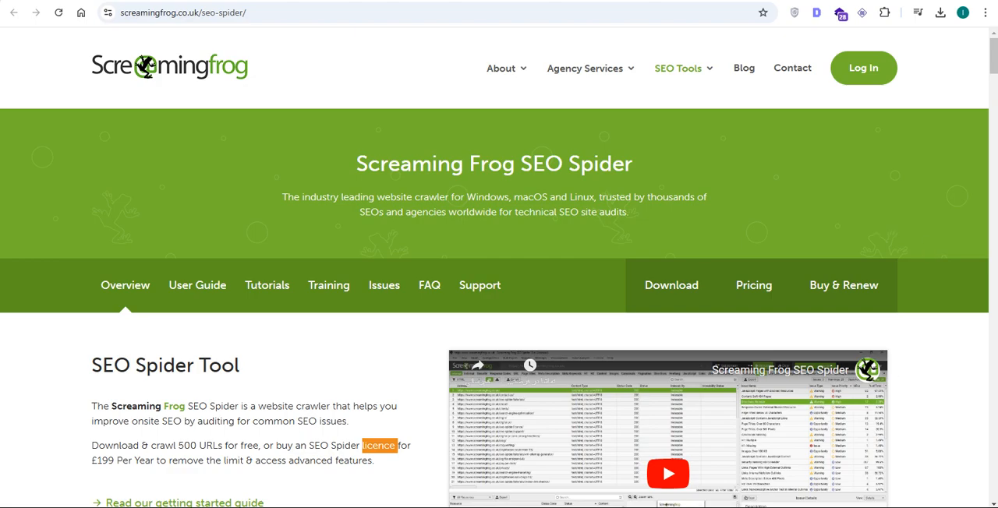
click(881, 507)
click(930, 397)
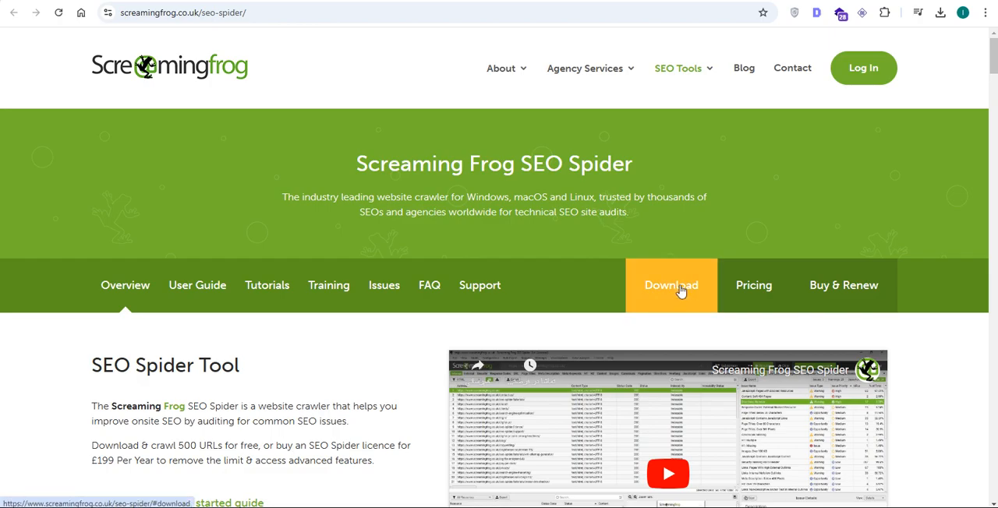
- Open the SEO Spider download options and locate the ScreamingFrogSEOSpider-21.3.exe installer in the Downloads folder
click(671, 1)
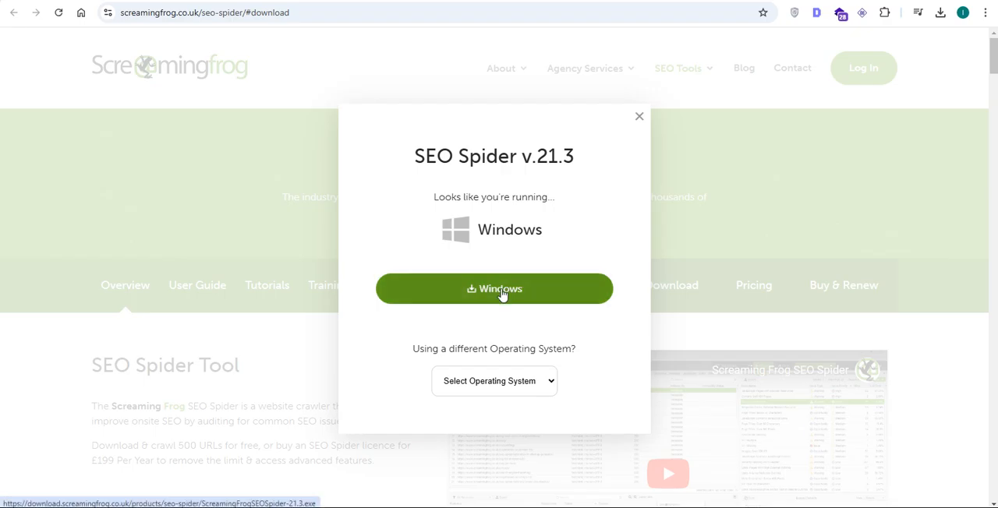
mouse_move(70, 506)
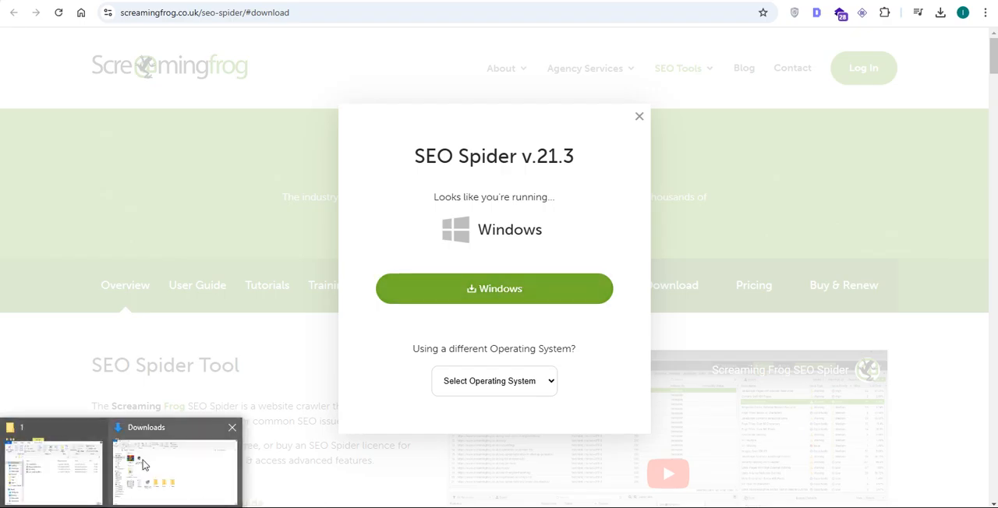
click(142, 465)
click(142, 140)
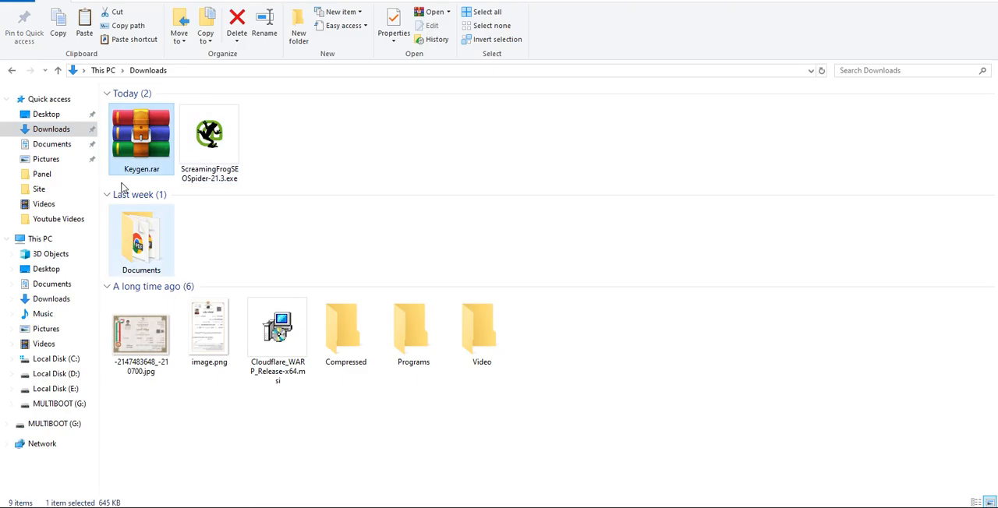
click(197, 133)
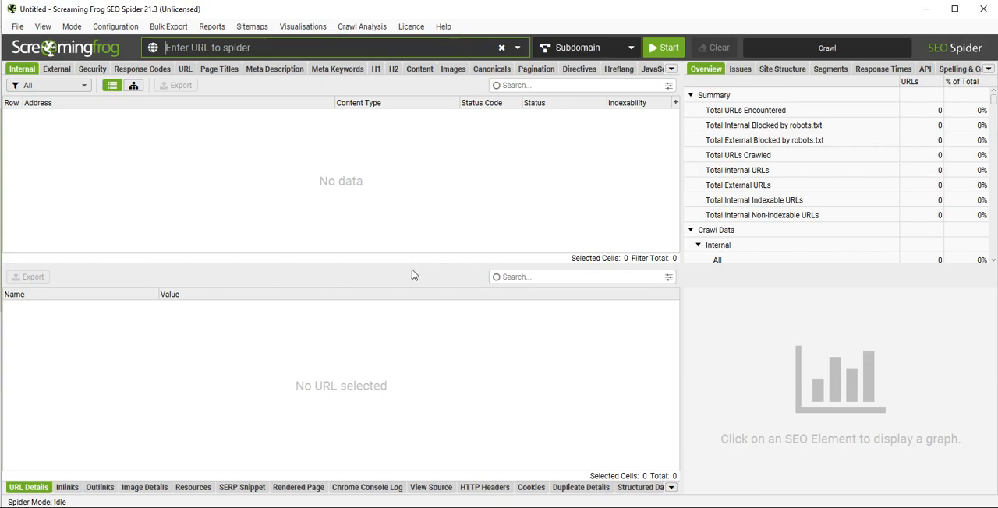
- Switch to the browser and review the softgozar.com article and the Google results about a Screaming Frog licence
click(412, 28)
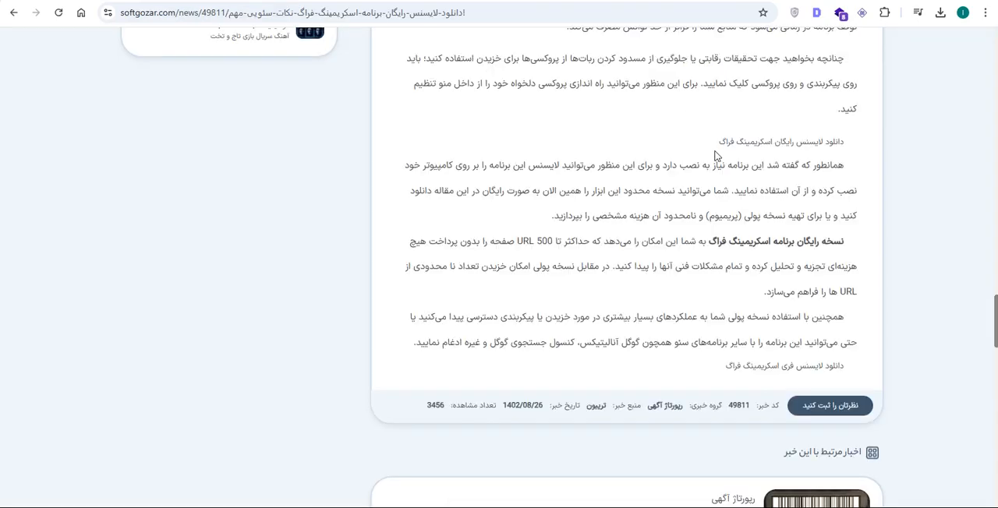
scroll(692, 141, up, 5)
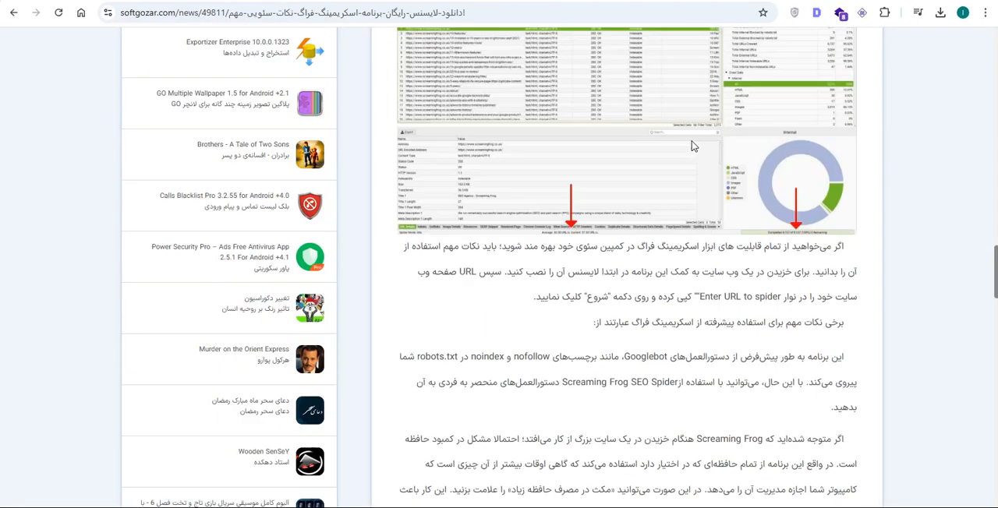
scroll(692, 141, up, 10)
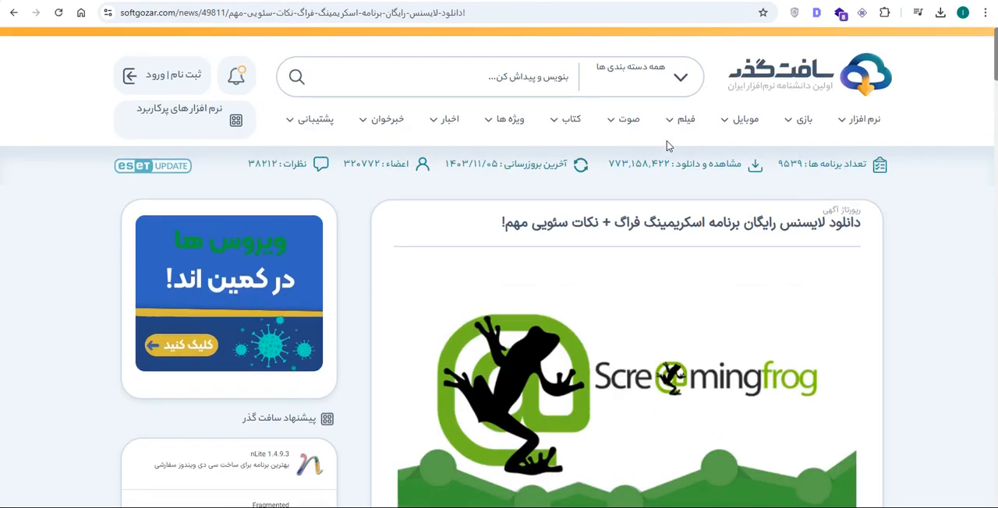
click(16, 14)
scroll(788, 117, up, 5)
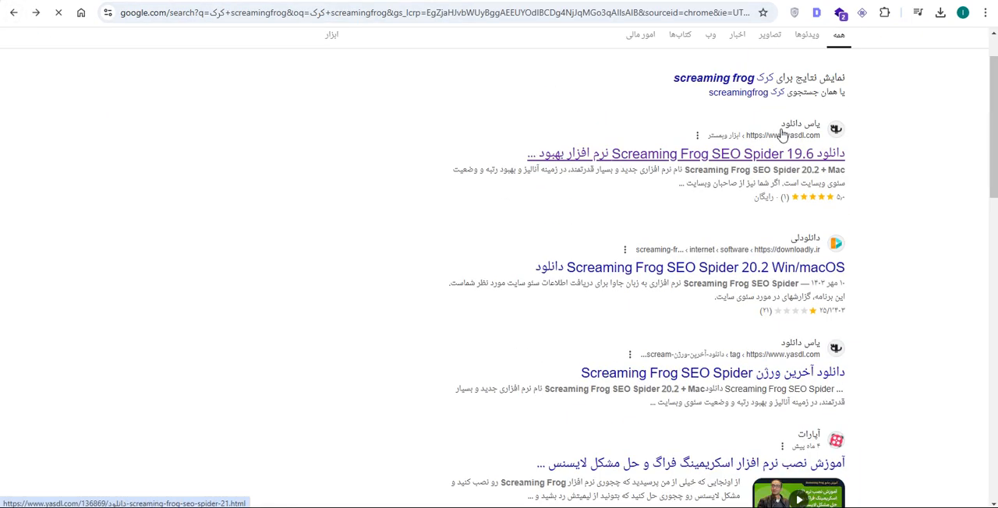
scroll(783, 134, up, 1)
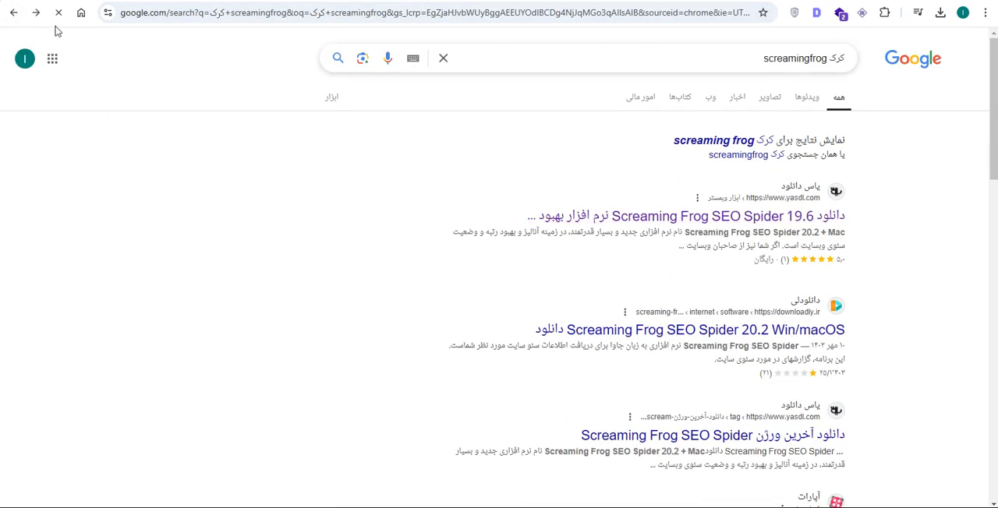
click(36, 12)
click(14, 12)
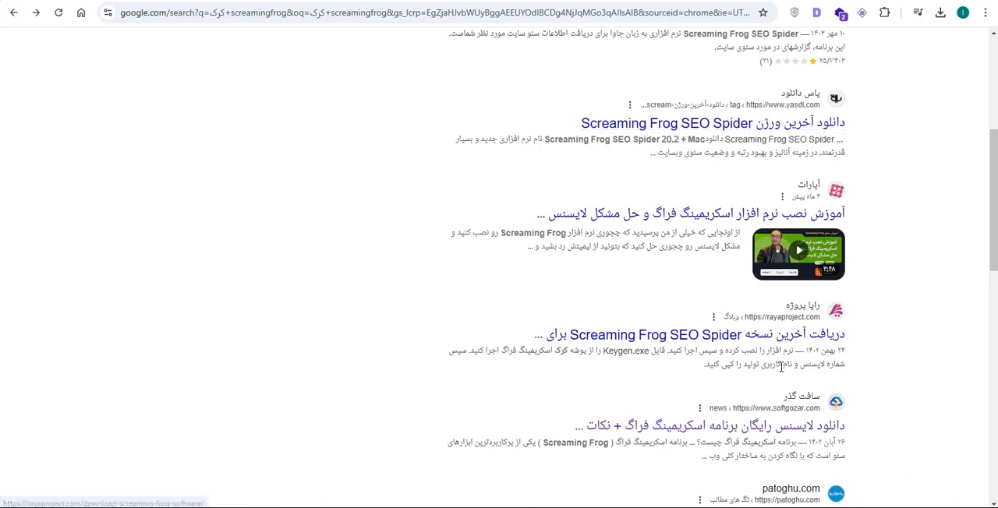
scroll(780, 343, down, 2)
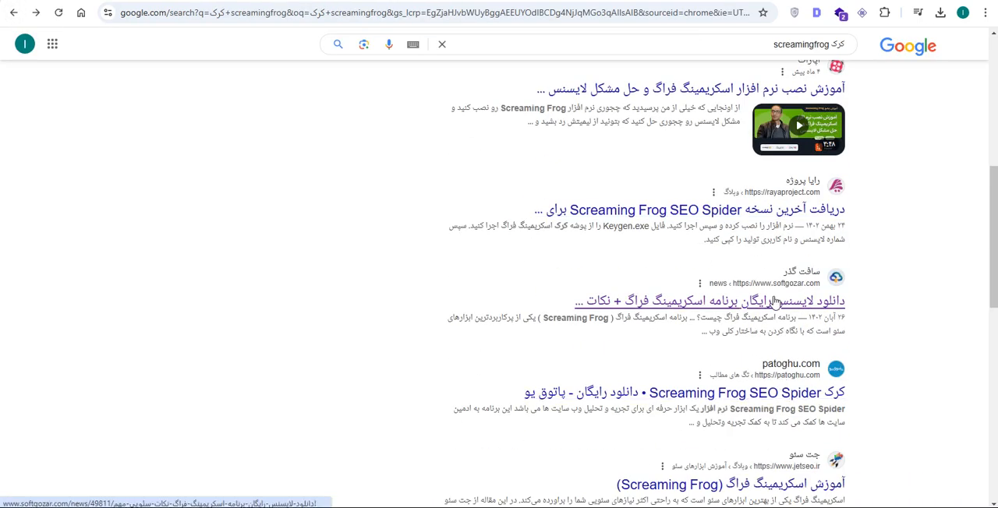
click(36, 12)
- Open the free Screaming Frog licence download link at the end of the softgozar.com article
scroll(722, 198, down, 4)
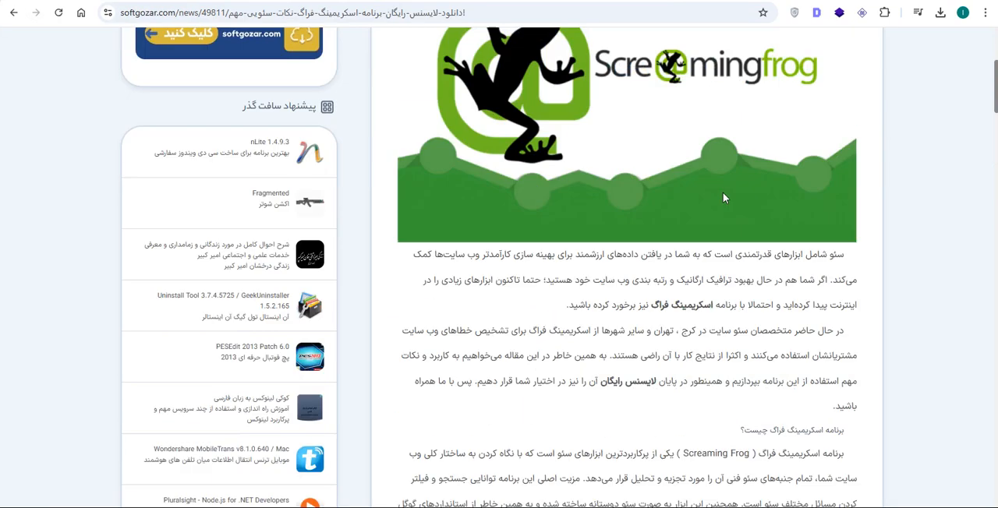
scroll(723, 198, down, 20)
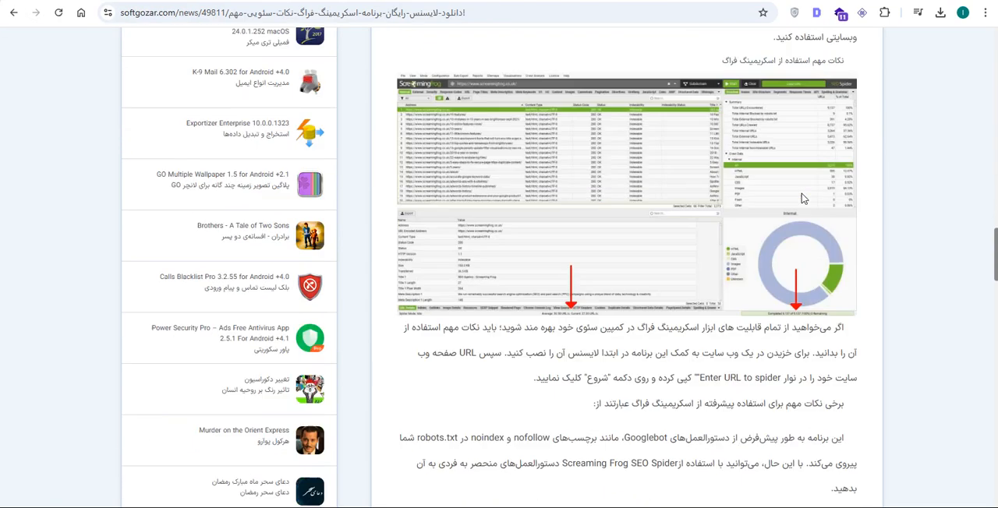
scroll(802, 193, down, 15)
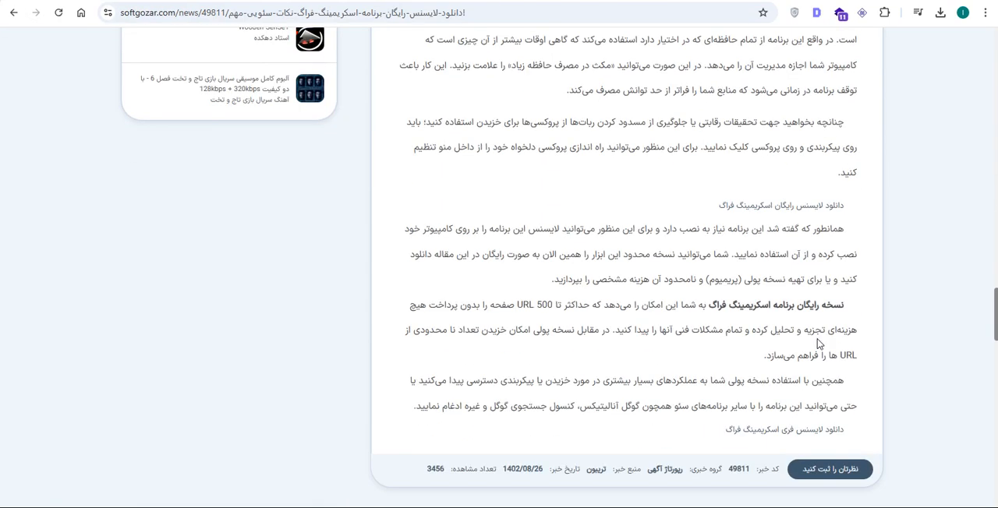
click(828, 431)
- Open Keygen.rar from the Downloads folder and launch the key generator in its Keygen folder
click(174, 446)
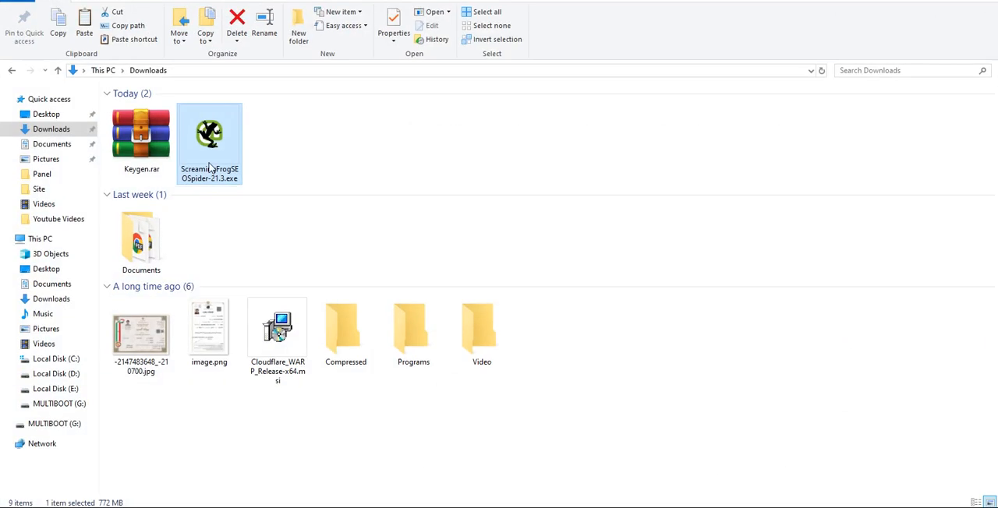
double_click(142, 134)
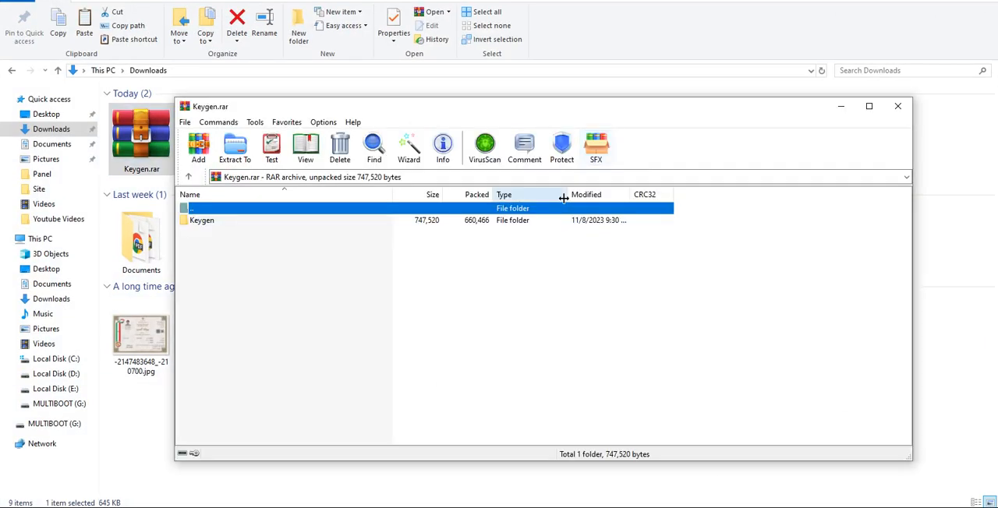
double_click(217, 223)
double_click(224, 223)
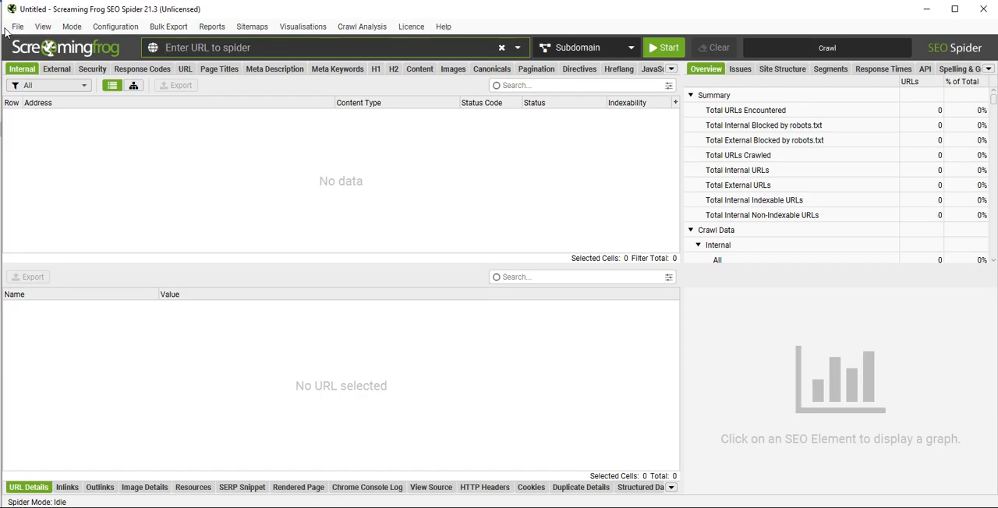
- Switch to Screaming Frog SEO Spider and open the licence entry settings
click(129, 30)
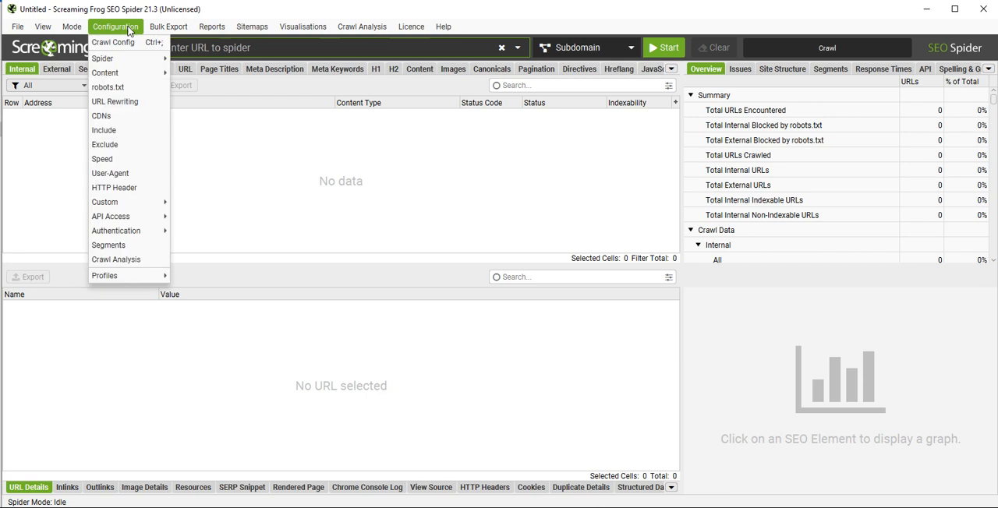
click(128, 30)
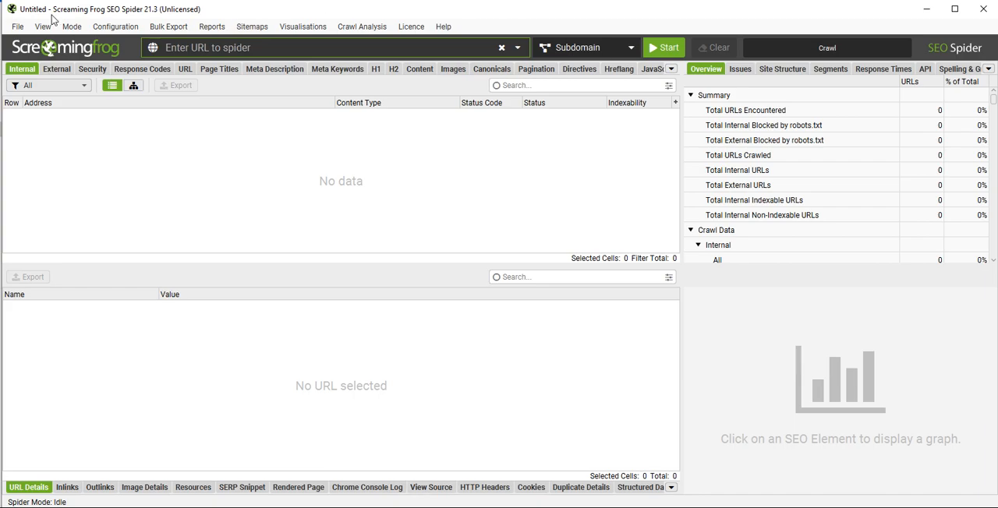
click(411, 26)
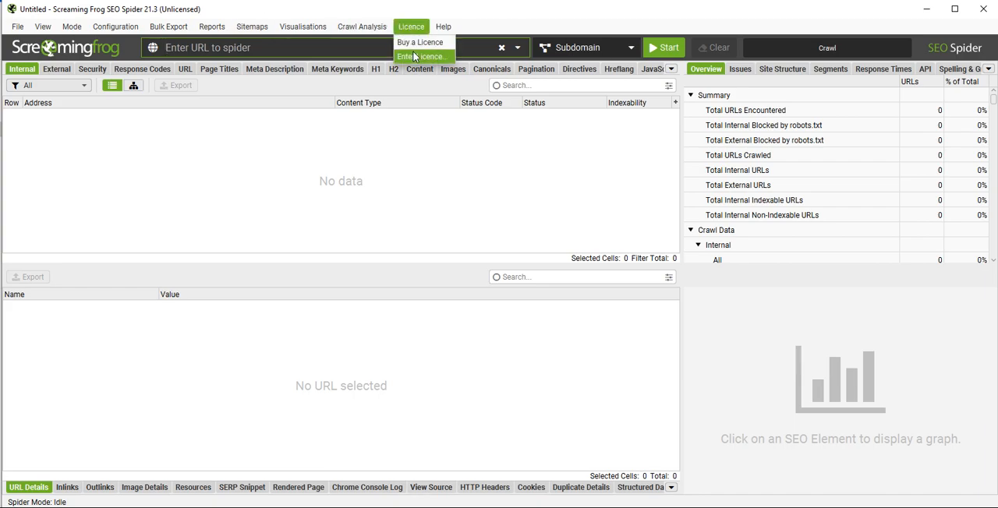
click(415, 57)
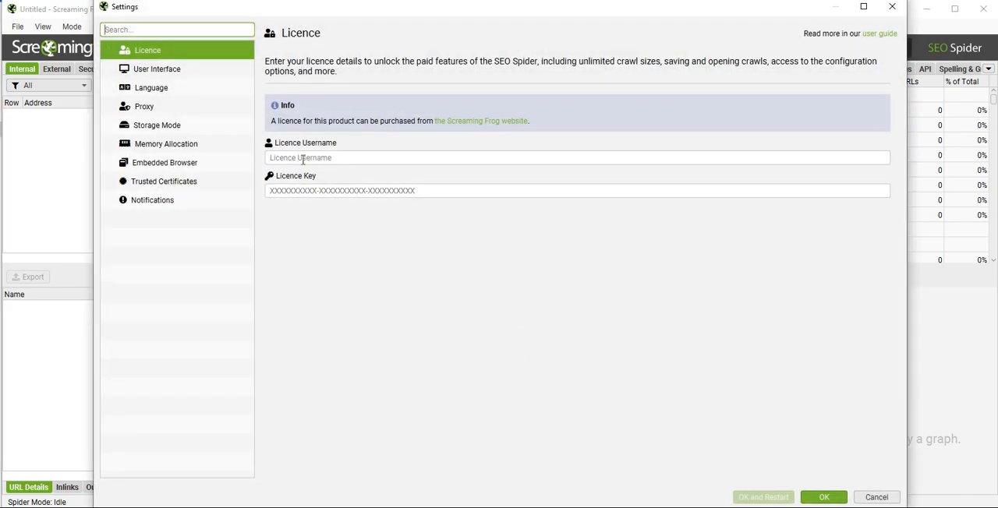
click(303, 159)
key(Tab)
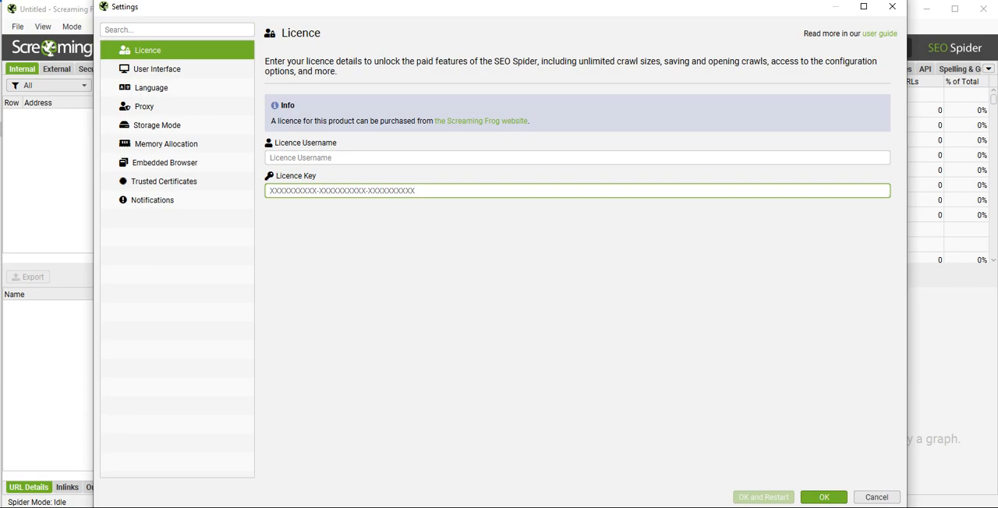
- Copy the username from the key generator into the Licence Username field
key(alt+Tab)
drag(530, 259, 479, 259)
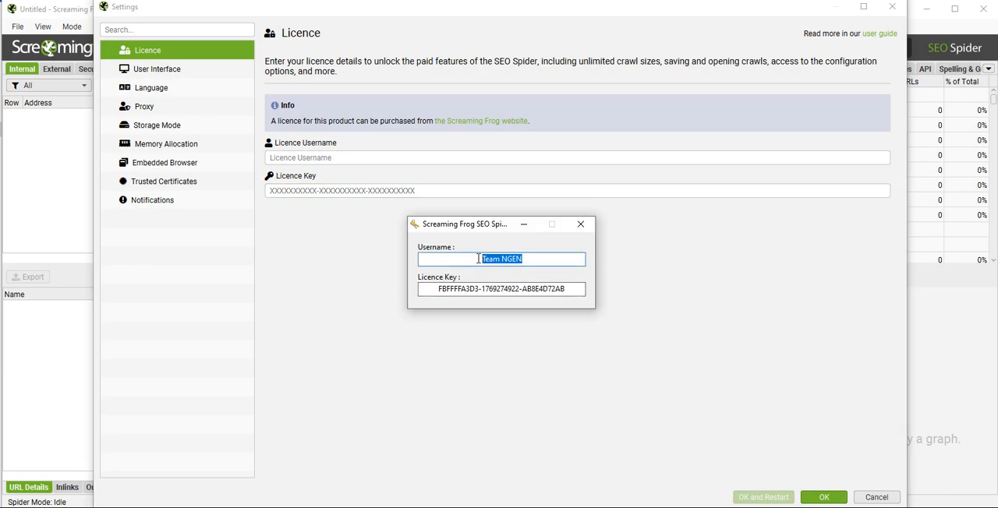
key(ctrl+c)
click(428, 162)
key(ctrl+v)
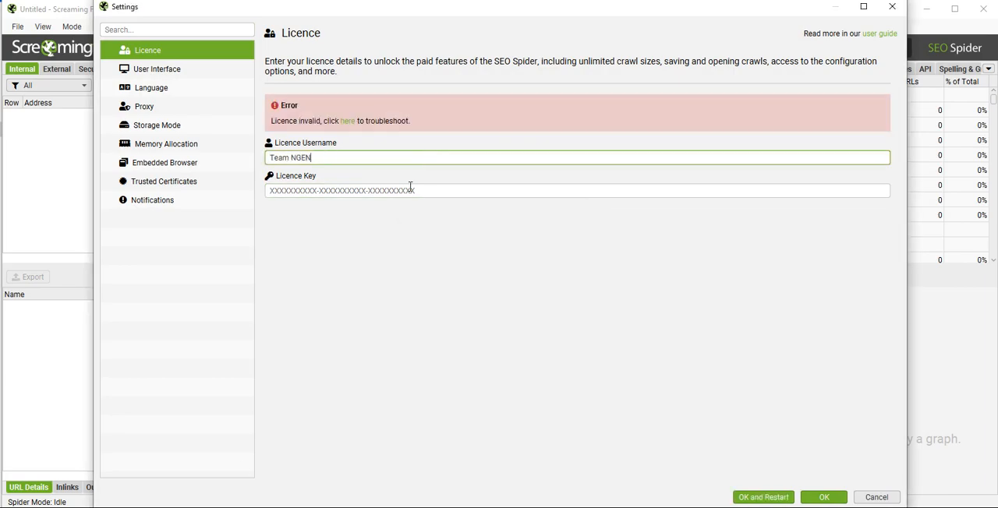
- Copy the licence key from the key generator into the Licence Key field
key(alt+Tab)
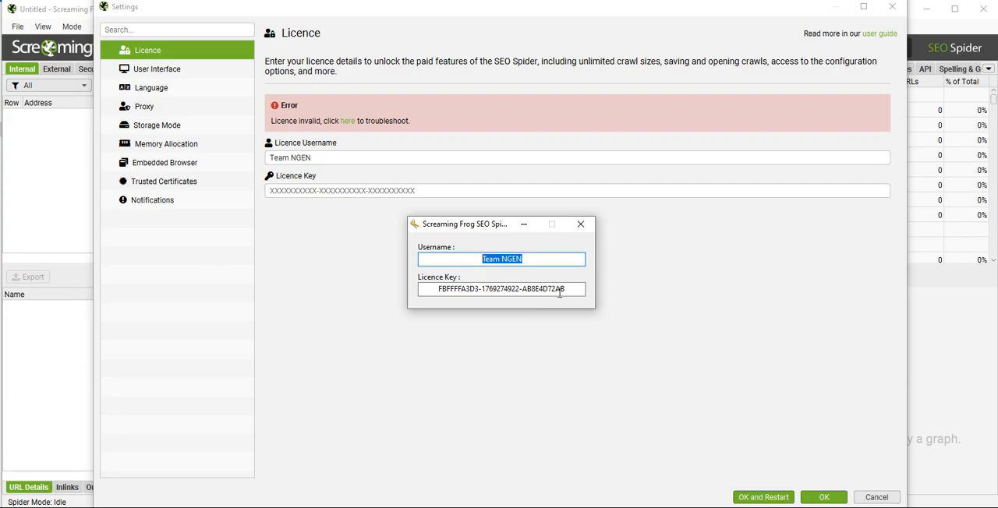
drag(560, 293, 428, 292)
key(ctrl+c)
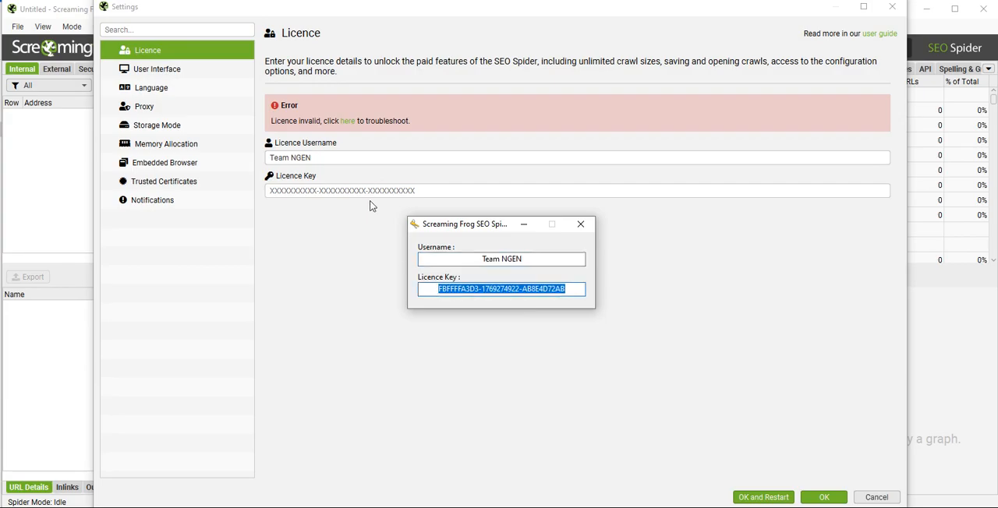
click(374, 191)
key(ctrl+v)
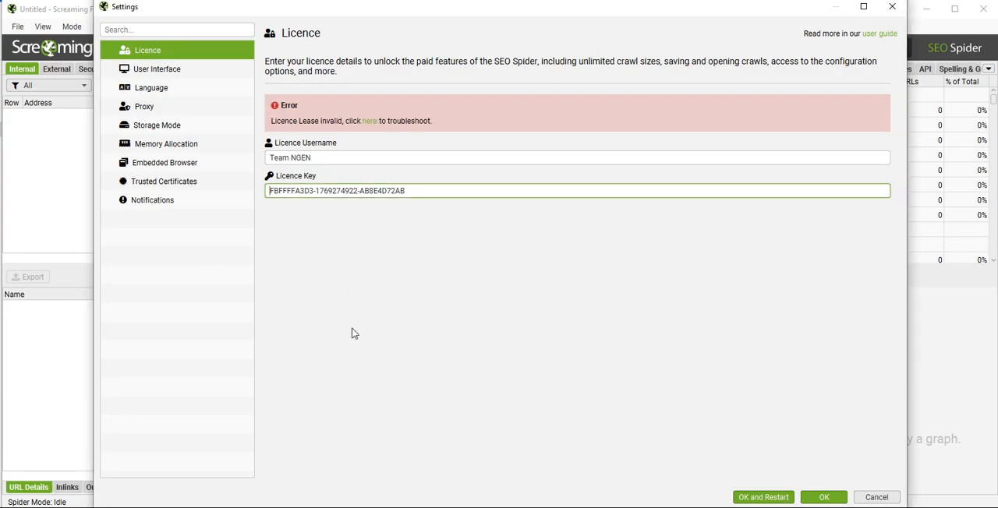
- Recheck the username and licence key in the key generator and close its window
click(356, 160)
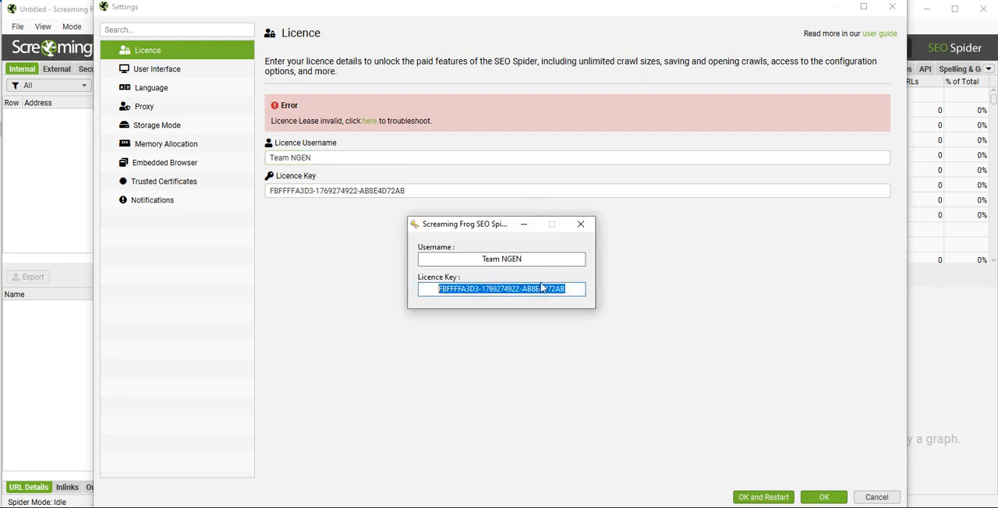
drag(502, 230, 485, 238)
click(523, 263)
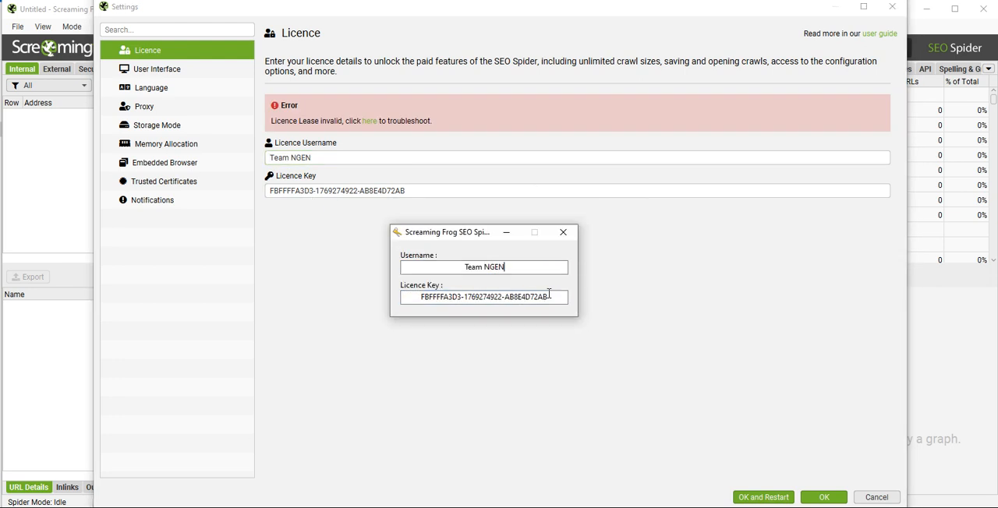
drag(550, 297, 420, 300)
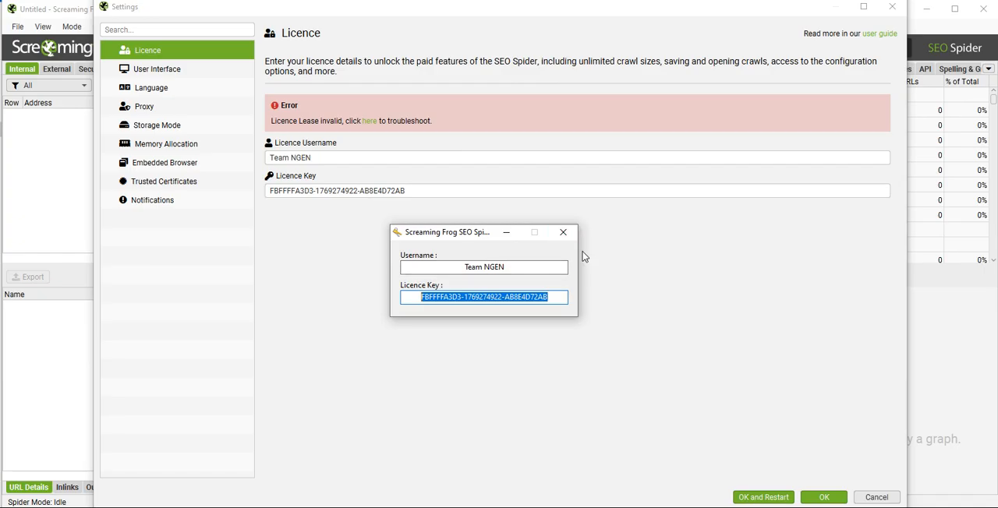
click(562, 233)
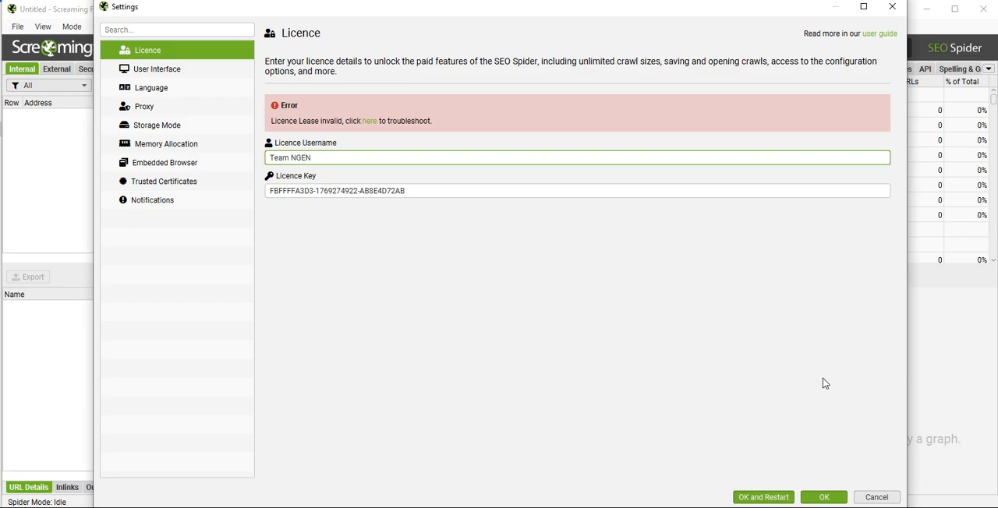
- Cancel the licence settings and look through the Google results for "screaming frog" in the browser
click(872, 499)
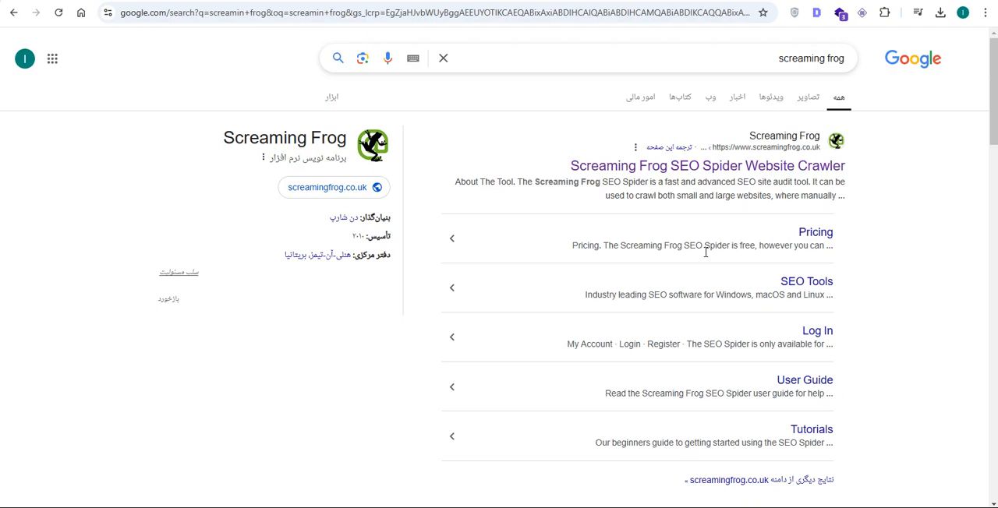
scroll(757, 287, down, 13)
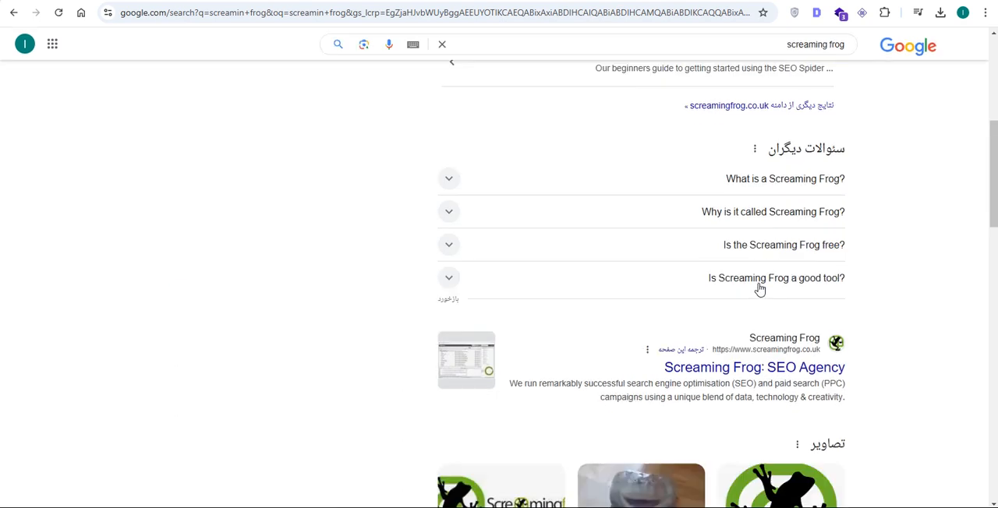
scroll(744, 294, down, 3)
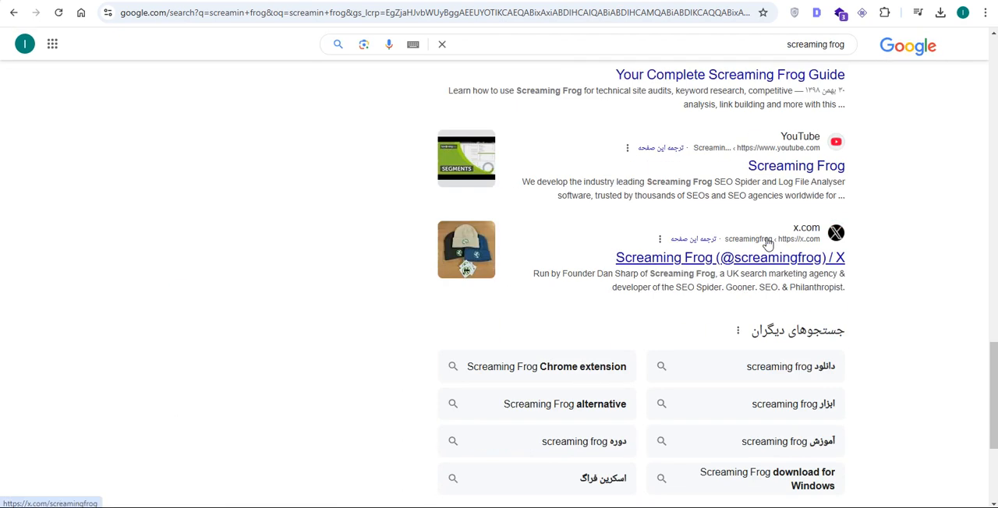
scroll(768, 244, up, 3)
scroll(768, 243, down, 2)
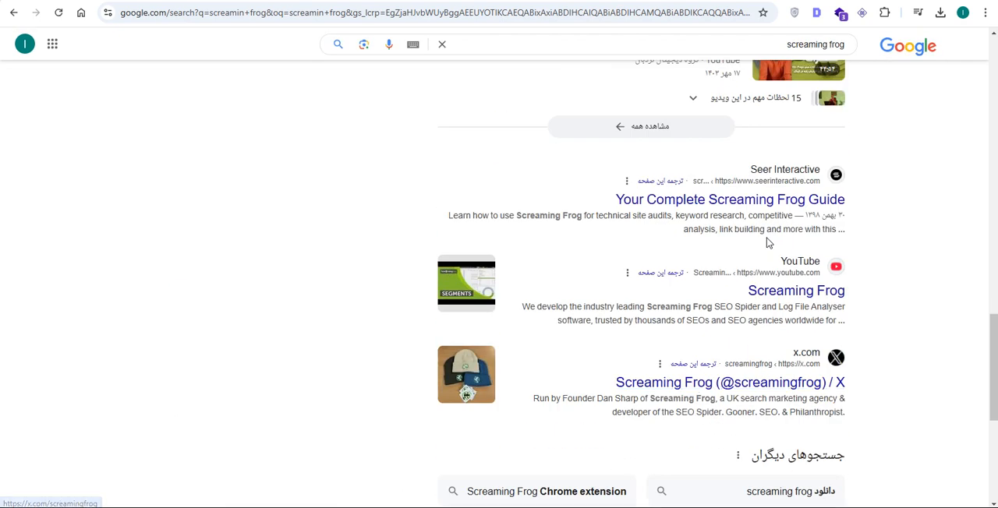
scroll(768, 243, up, 15)
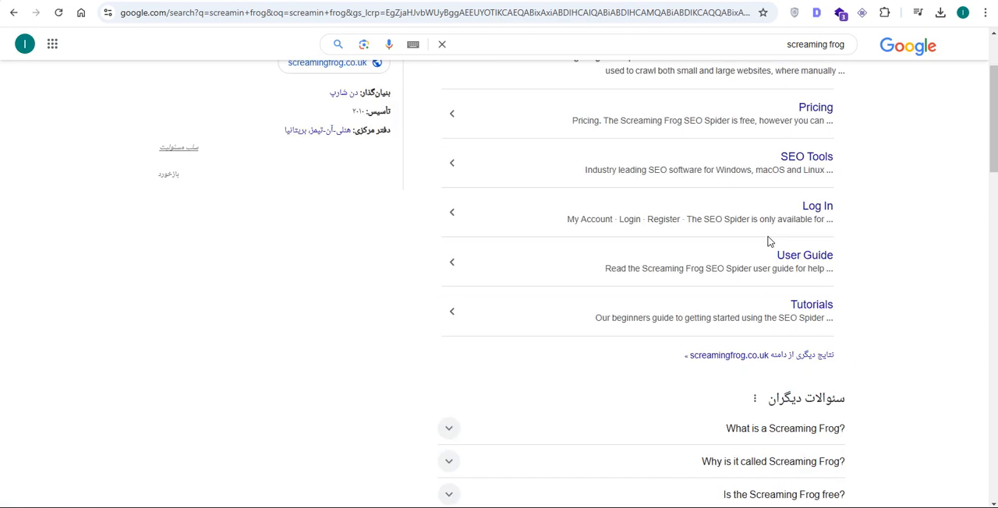
- Return to the "کرک screamingfrog" search results and open the mihandownload.com result for Screaming Frog SEO Spider v19.8 + v9.0
click(176, 1)
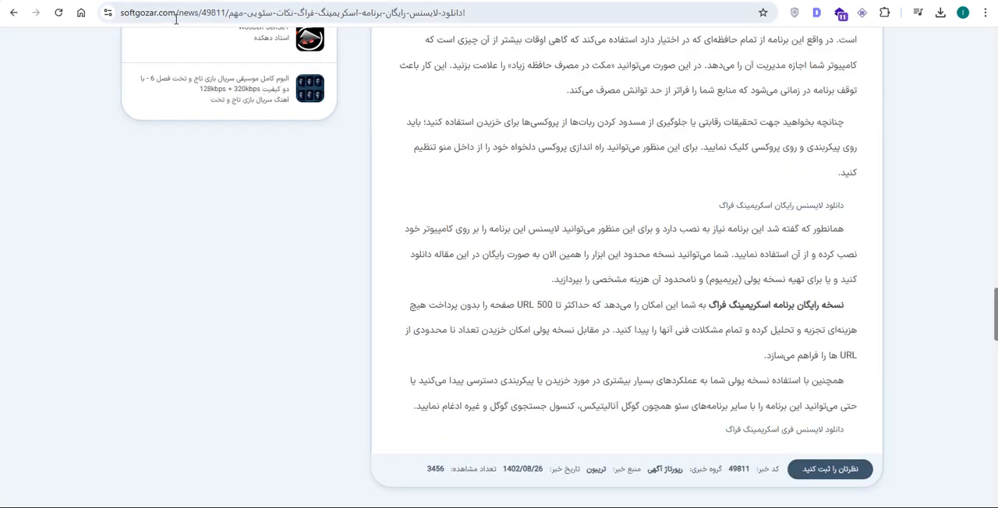
click(13, 12)
scroll(936, 279, down, 3)
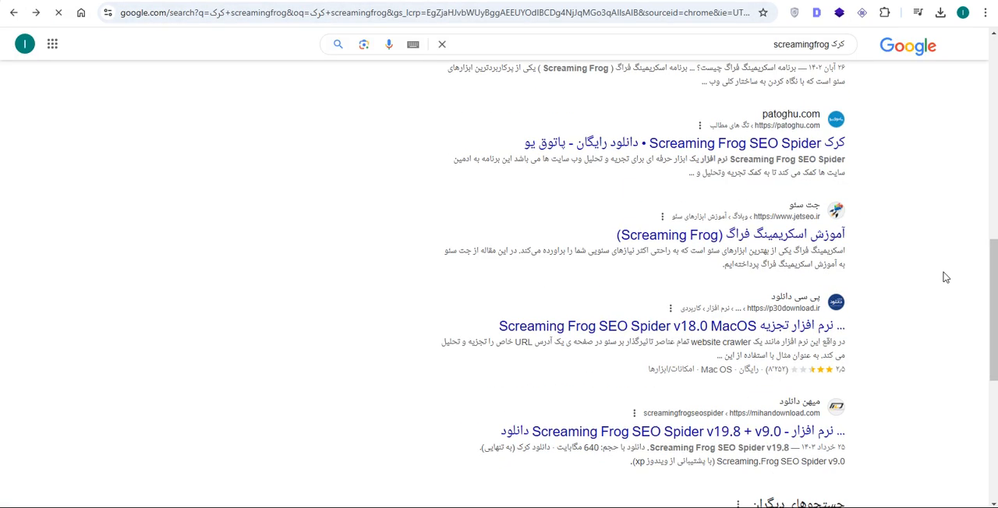
scroll(942, 272, down, 1)
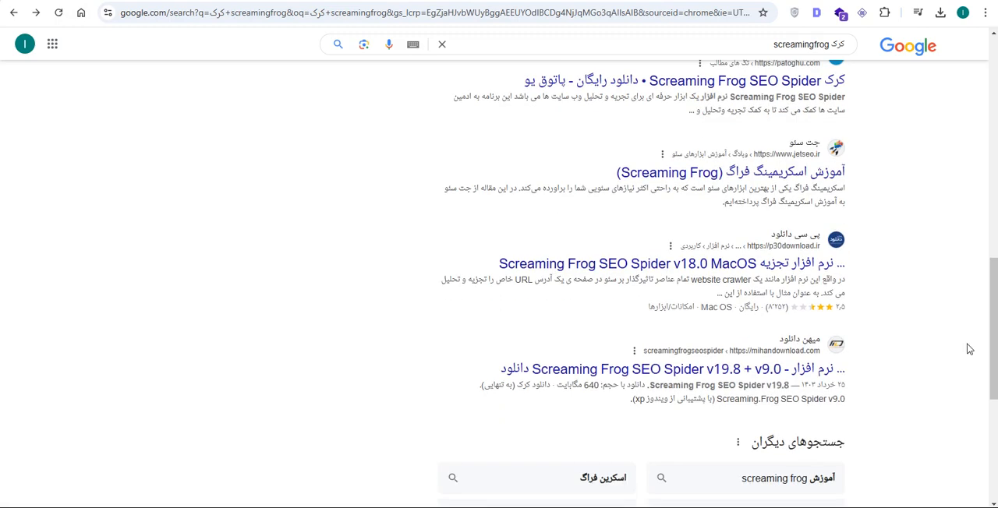
click(811, 372)
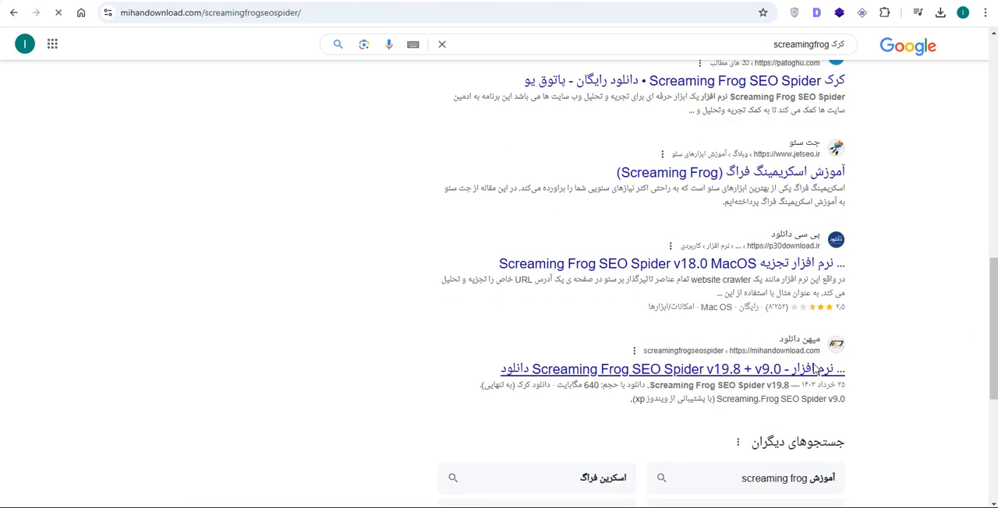
- Download the standalone v19.8 keygen archive, locate it in the Downloads folder and open the archive's Keygen folder
scroll(862, 296, down, 10)
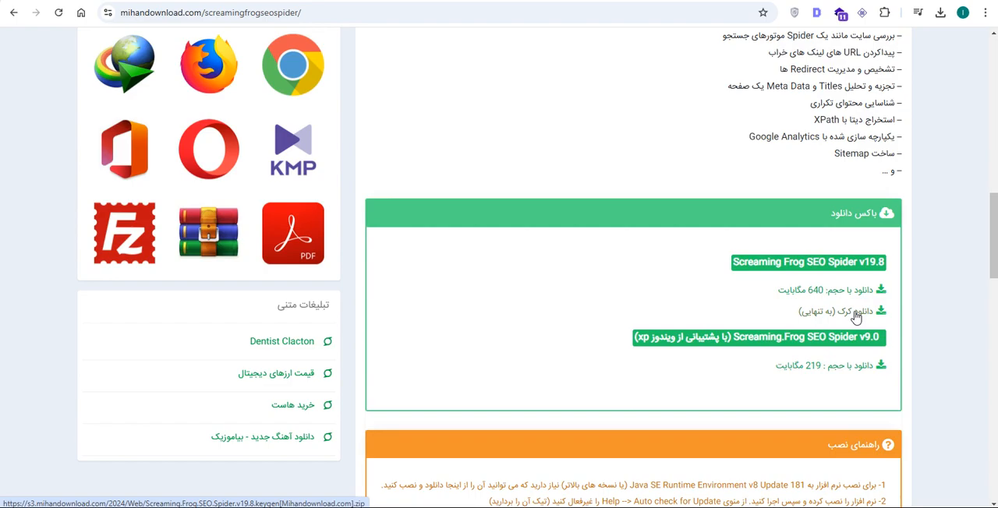
click(856, 316)
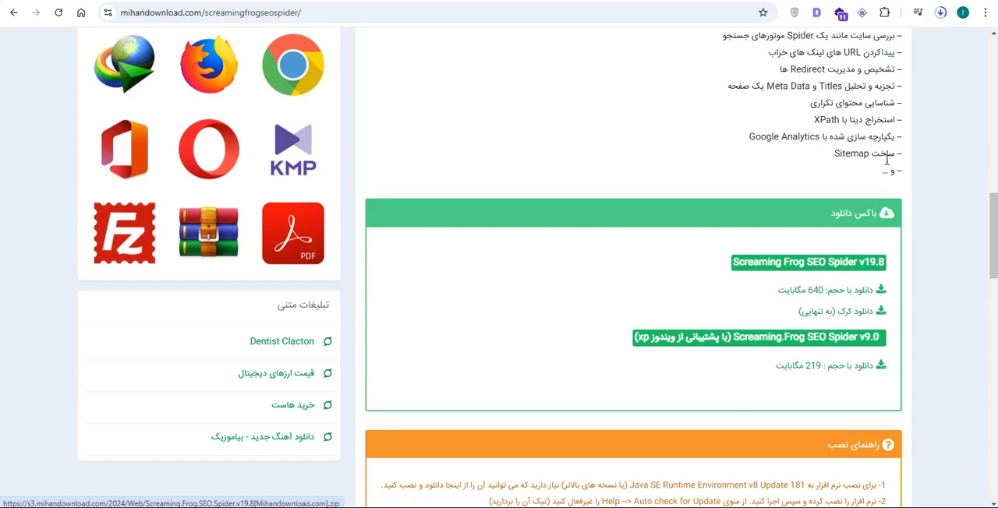
click(940, 14)
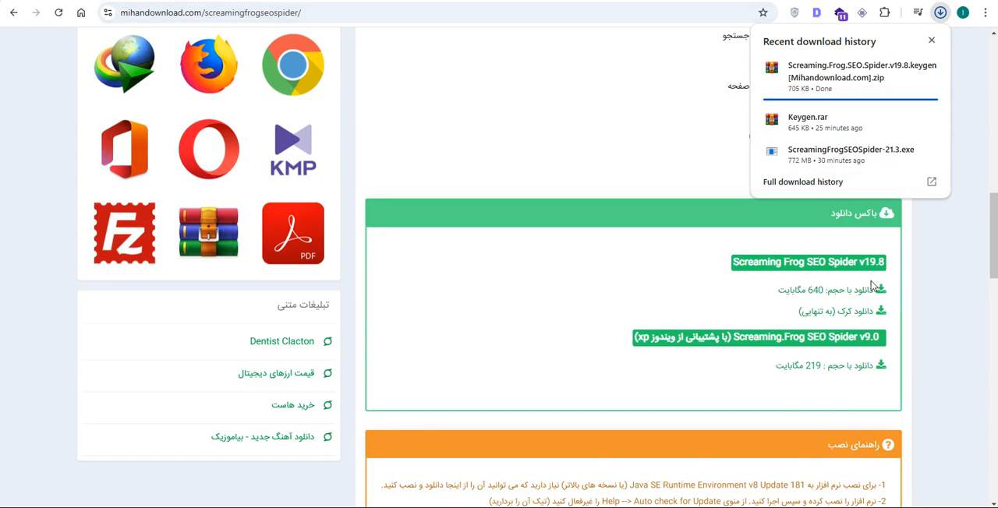
click(905, 69)
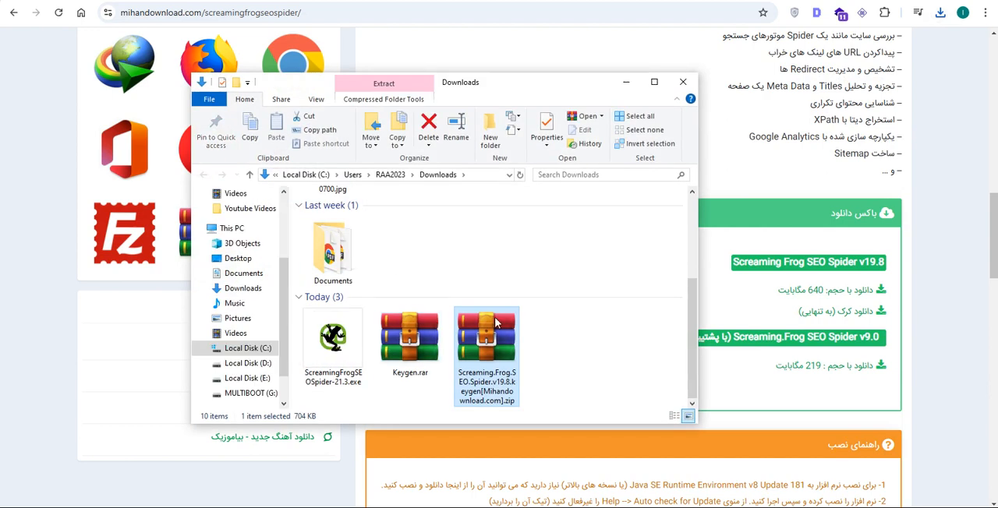
double_click(496, 323)
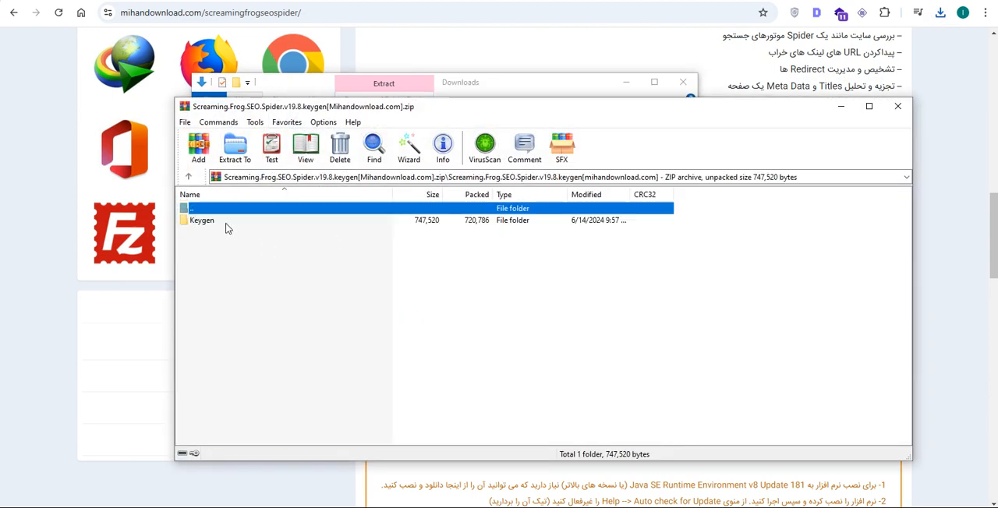
double_click(202, 221)
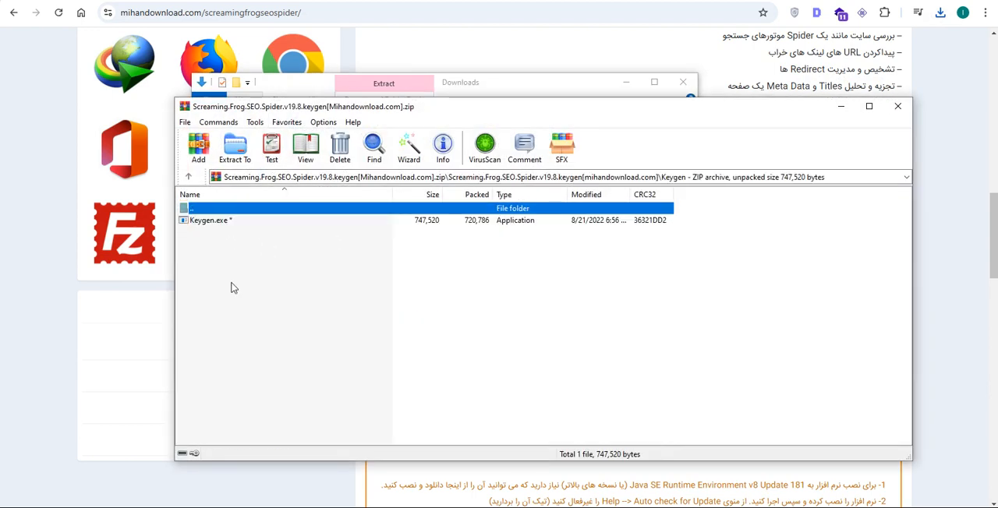
- Copy the archive password from the download page and use it to run Keygen.exe from the v19.8 archive
click(936, 120)
scroll(827, 365, down, 5)
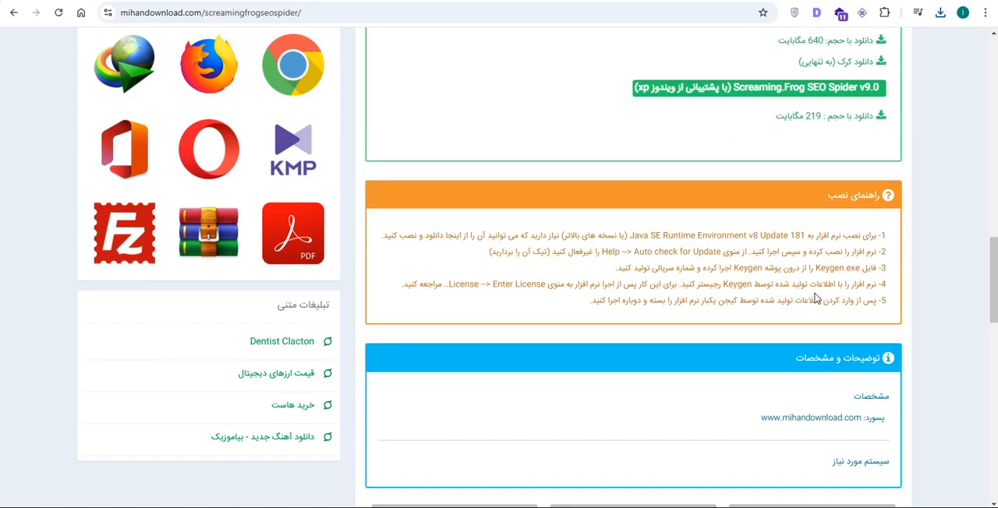
drag(761, 299, 862, 294)
key(ctrl+c)
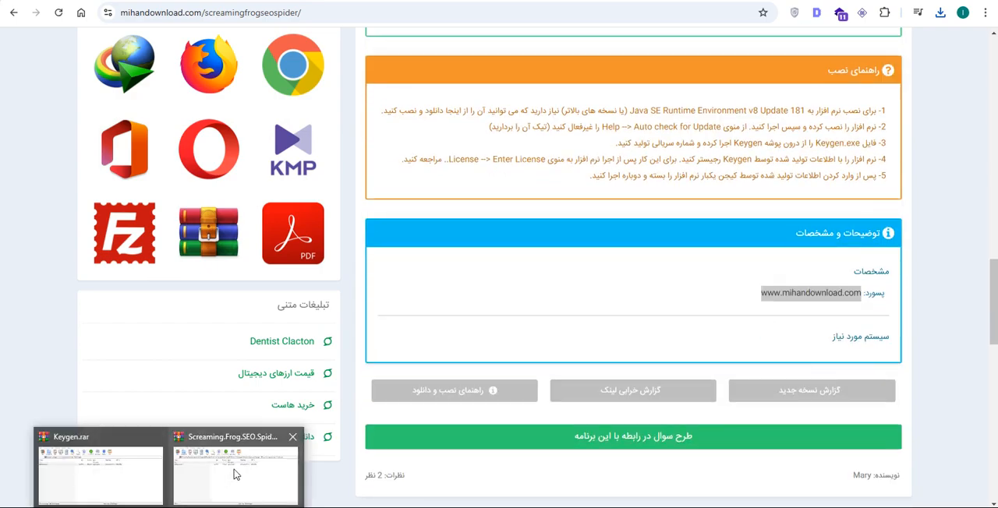
click(234, 470)
double_click(276, 220)
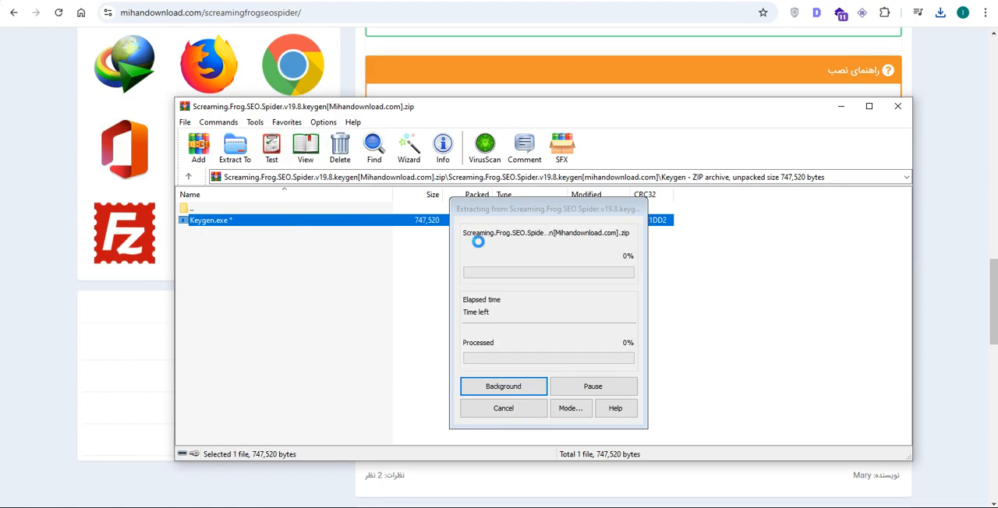
key(ctrl+v)
click(486, 383)
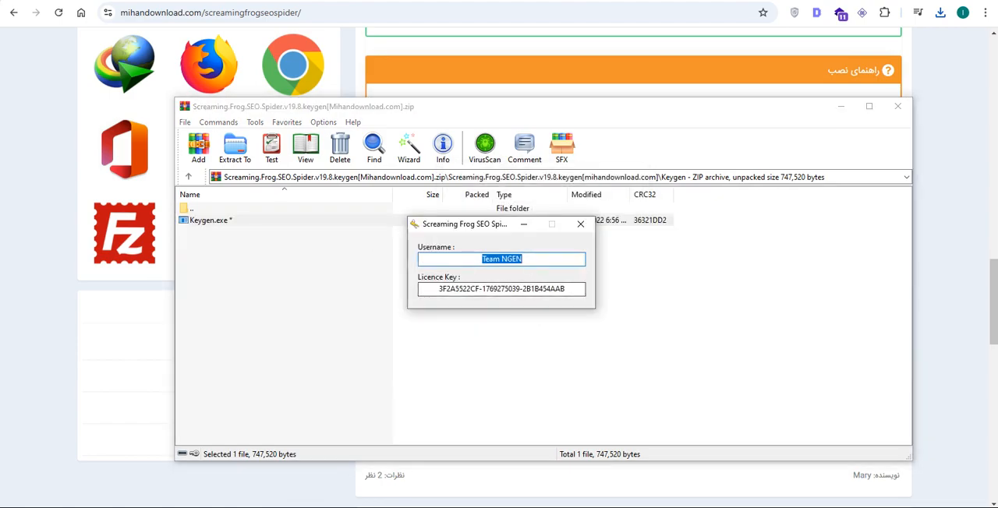
- Switch to Screaming Frog SEO Spider, open the licence entry settings and paste the key generator's username into Licence Username
click(219, 505)
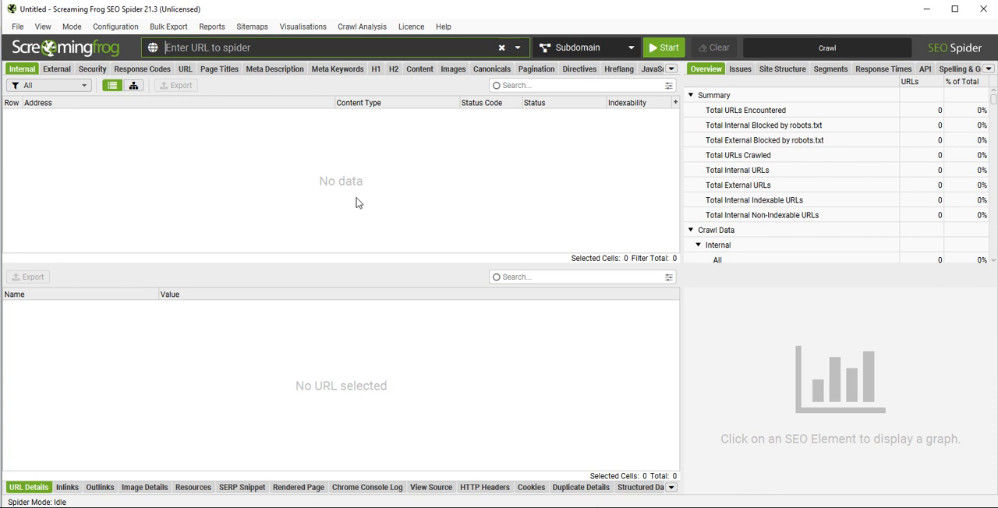
click(411, 26)
click(421, 39)
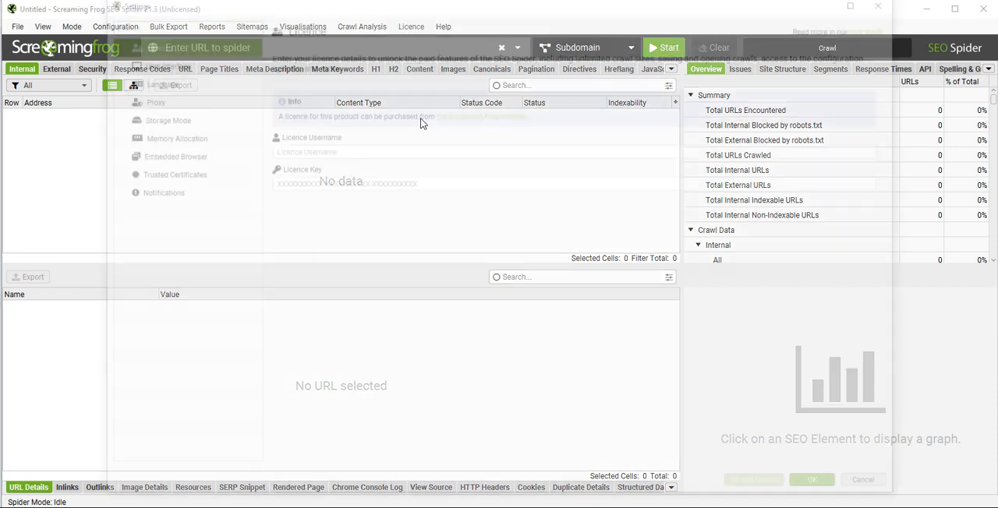
click(374, 158)
key(ctrl+v)
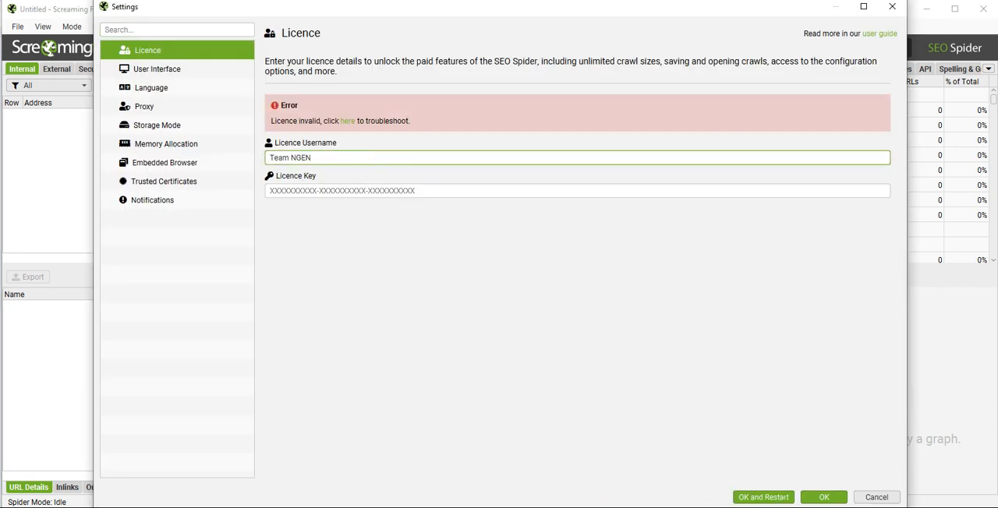
- Try the key generator's licence key in the Licence Key field, then cancel the settings
key(alt+Tab)
drag(568, 290, 439, 293)
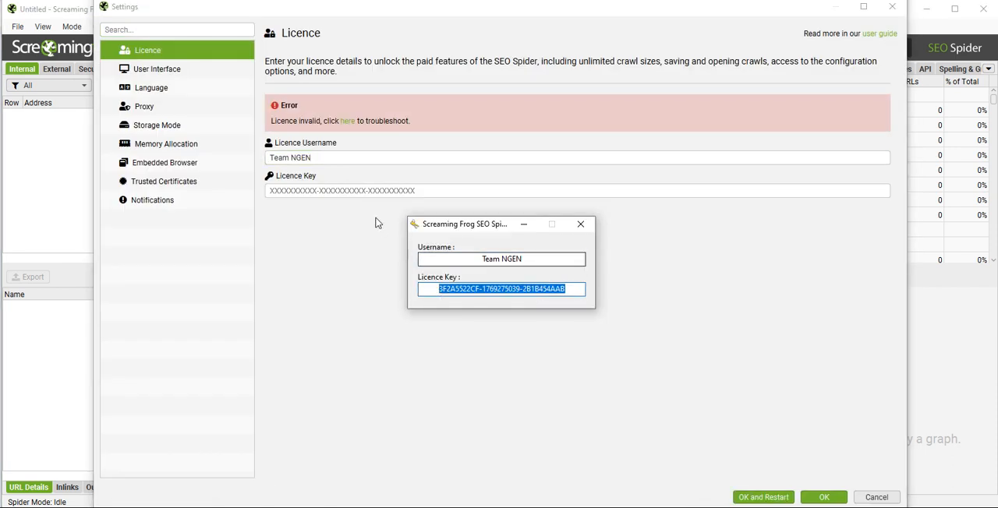
key(ctrl+c)
click(383, 191)
key(ctrl+v)
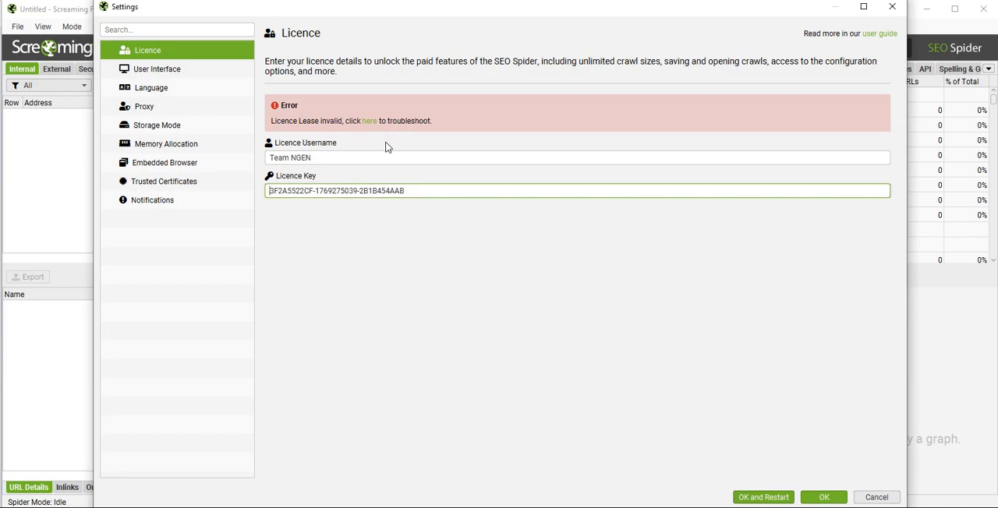
click(873, 498)
- Return to the "کرک screamingfrog" search results in the browser and open the next page of results
key(alt+Tab)
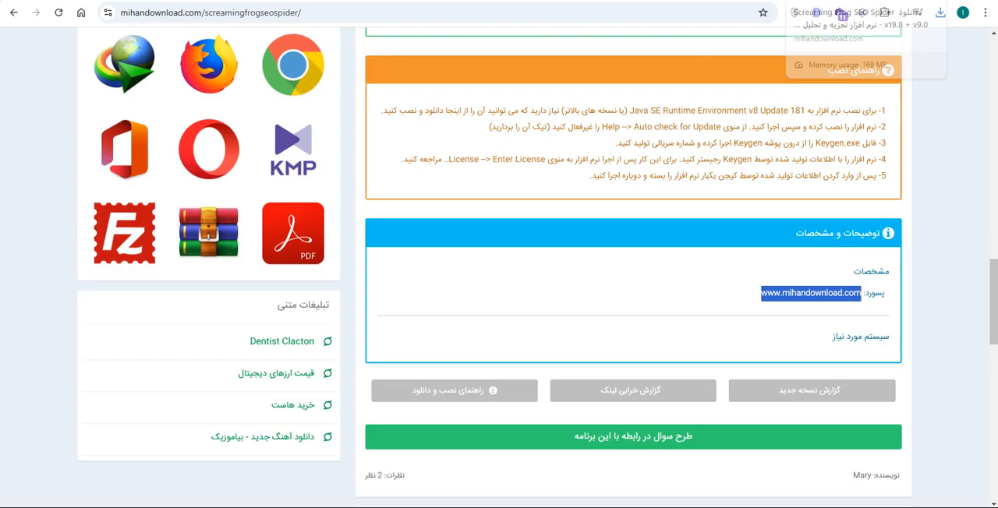
click(13, 16)
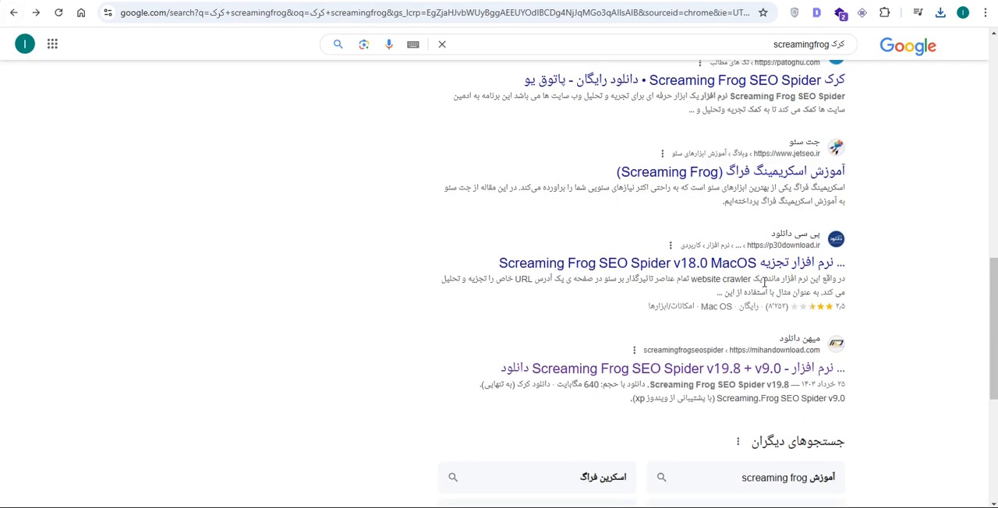
scroll(780, 351, down, 5)
scroll(779, 359, up, 5)
scroll(776, 390, down, 5)
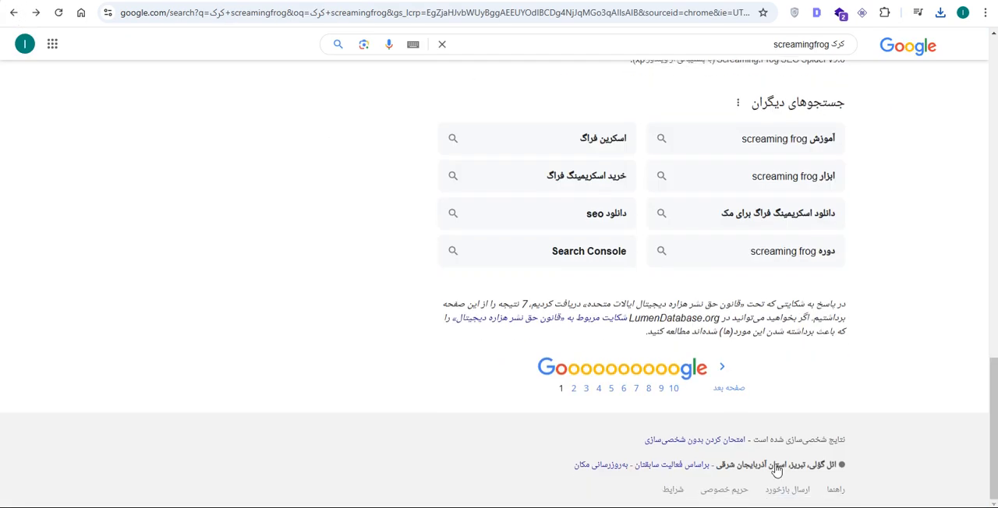
click(727, 397)
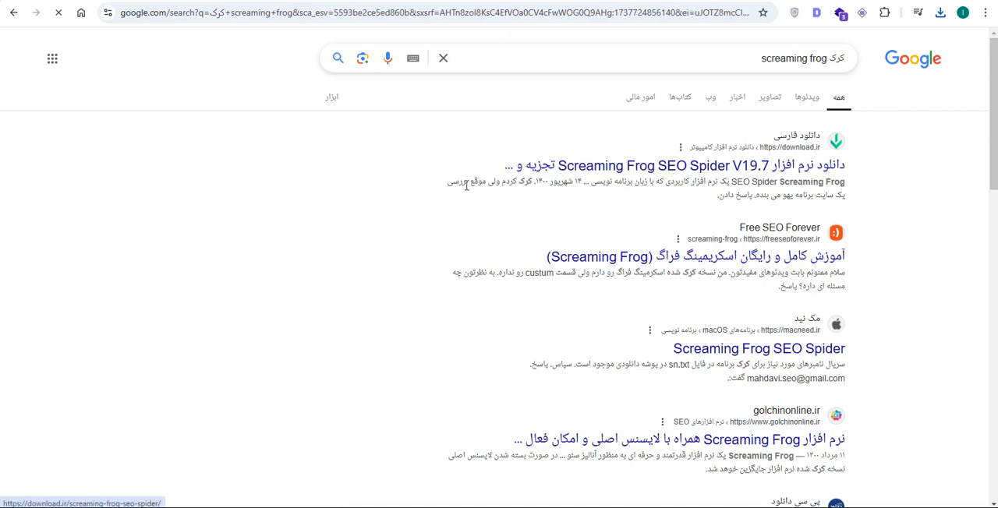
- Open the downloadsoftware.ir search result for the Screaming Frog SEO Spider crack download
scroll(760, 193, down, 1)
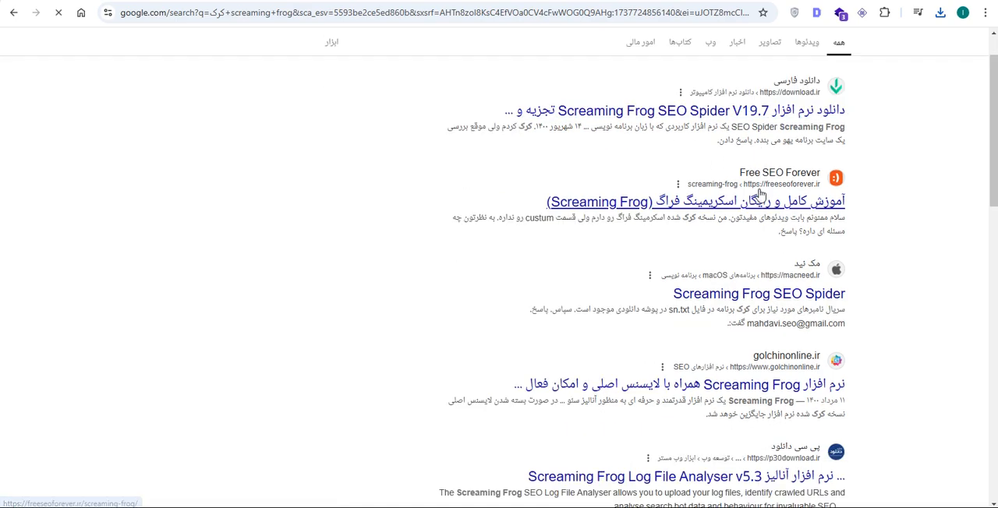
scroll(772, 191, down, 3)
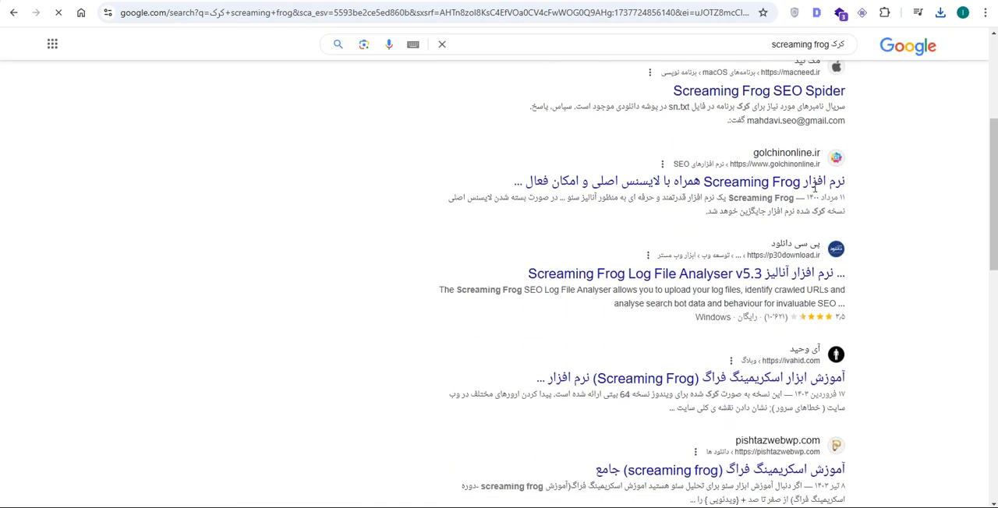
scroll(815, 187, down, 6)
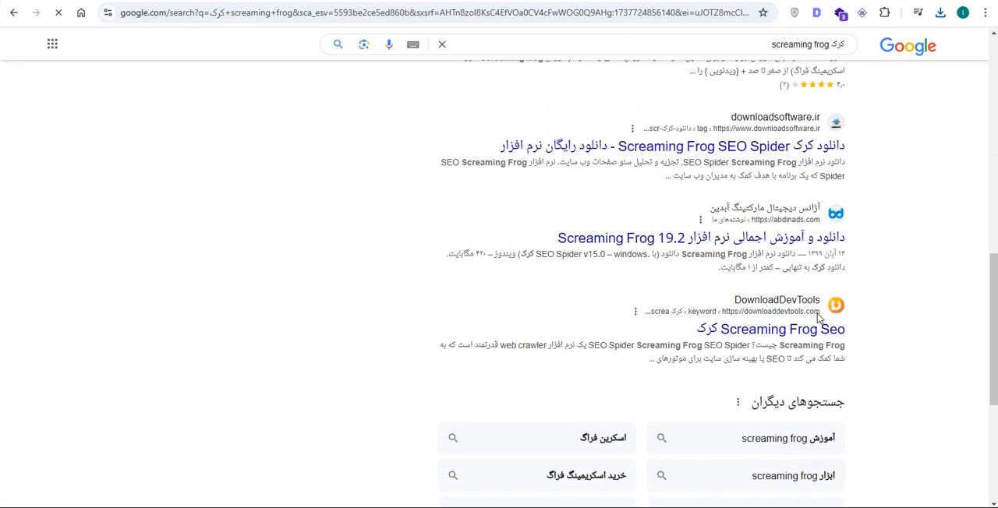
click(780, 149)
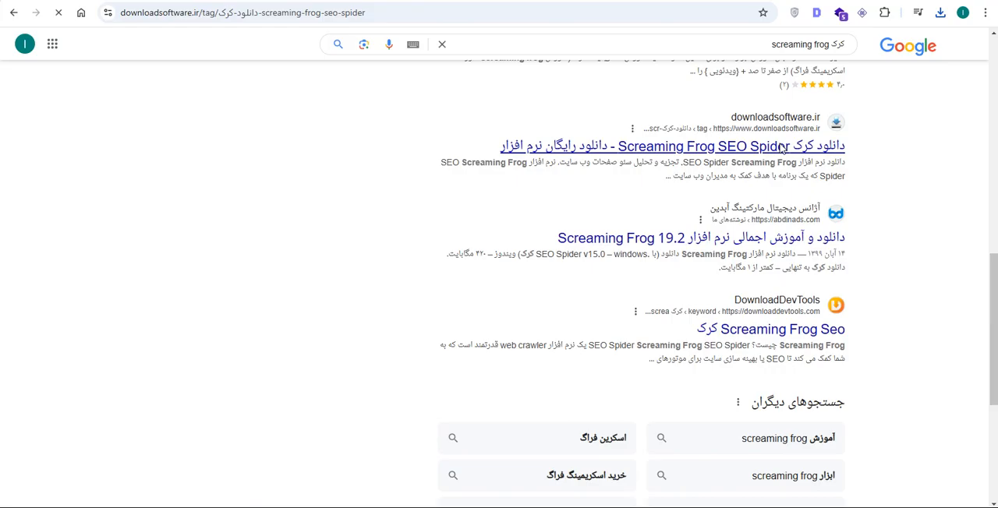
- Open the full download article for Screaming Frog SEO Spider v19.6 from the downloadsoftware.ir tag page
scroll(764, 269, down, 10)
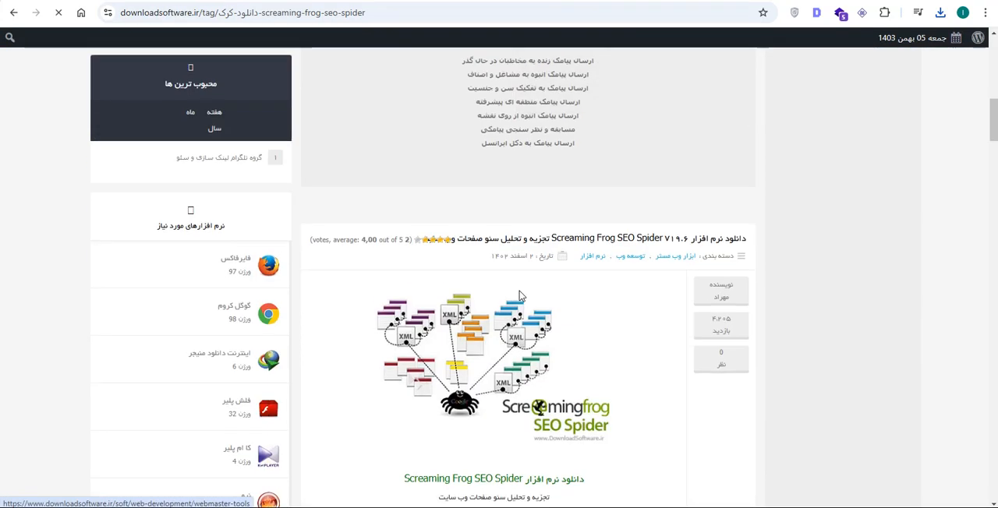
scroll(585, 301, down, 15)
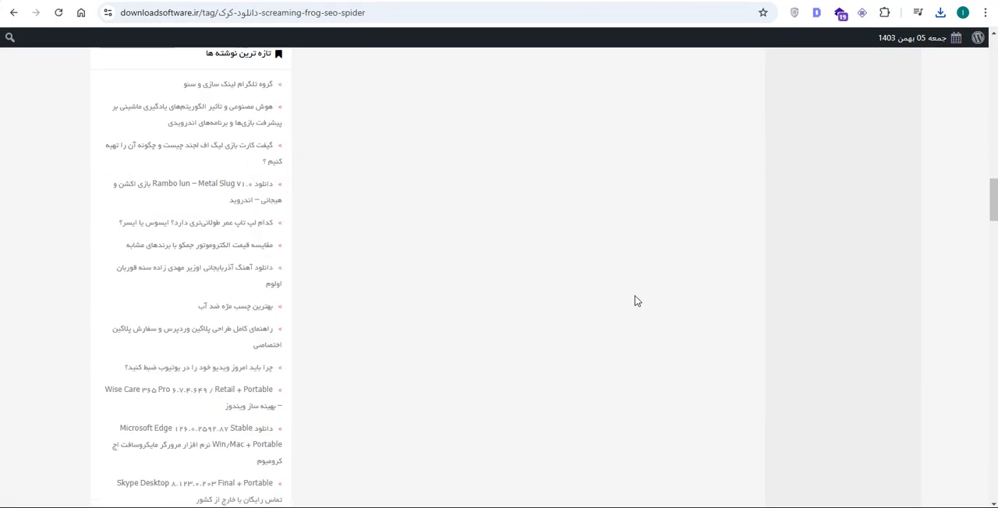
scroll(635, 301, up, 10)
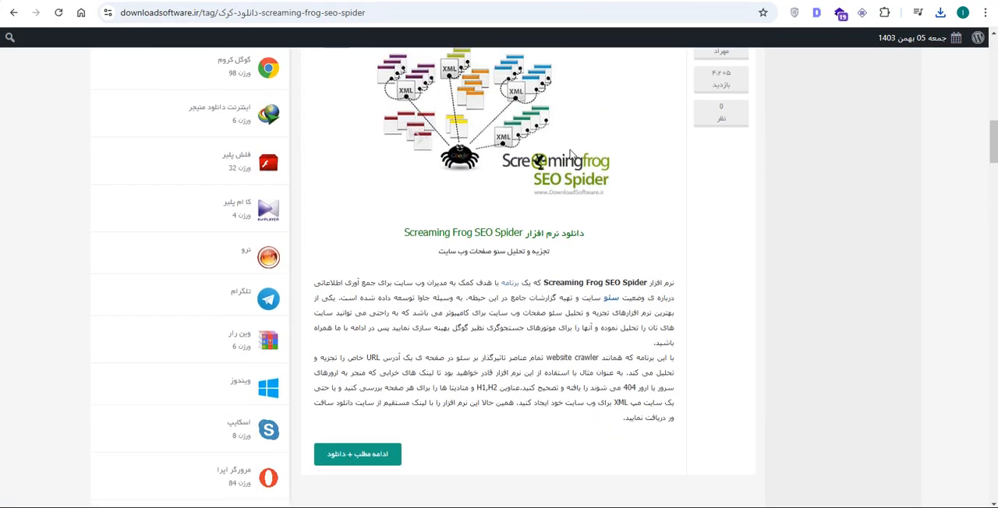
scroll(572, 155, down, 2)
click(369, 337)
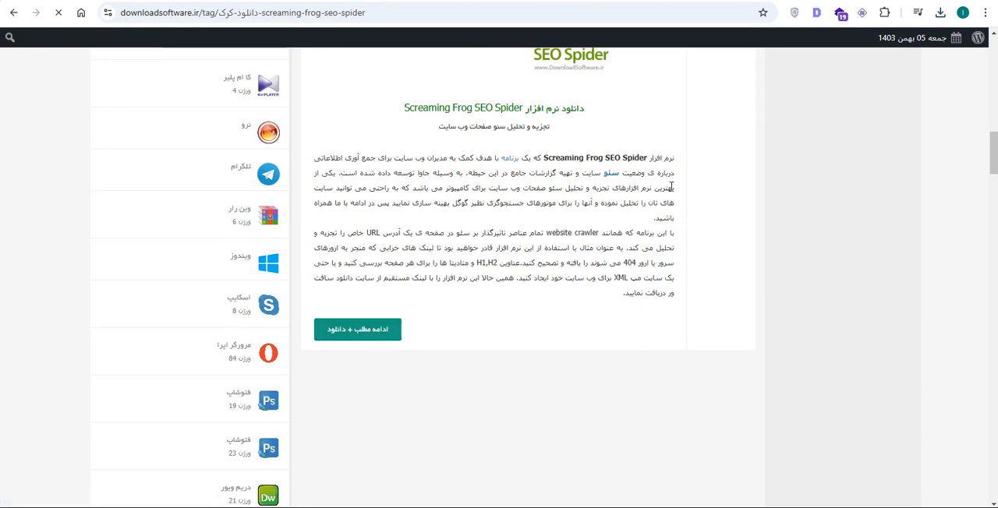
- Examine the article's installation guide, download information and download links, and block the site's notification request
scroll(696, 249, down, 5)
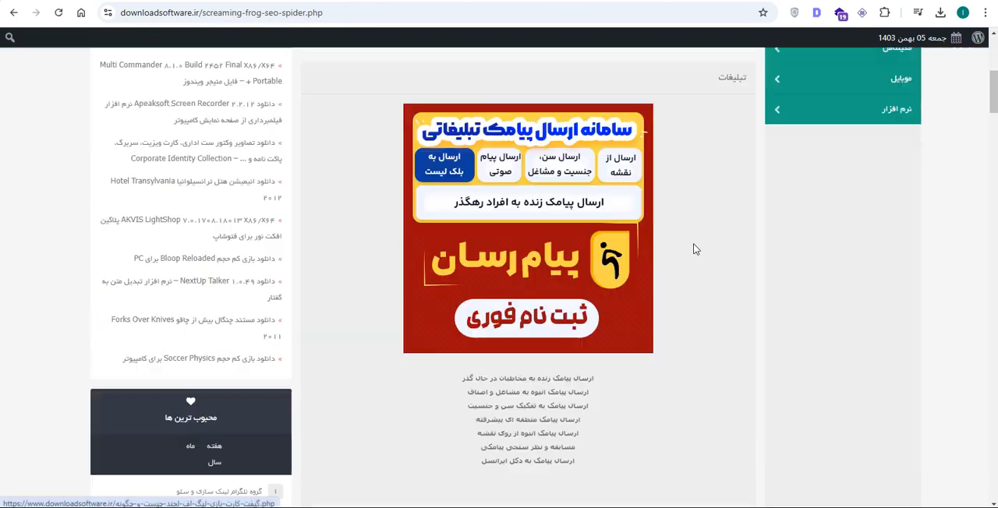
scroll(696, 250, down, 15)
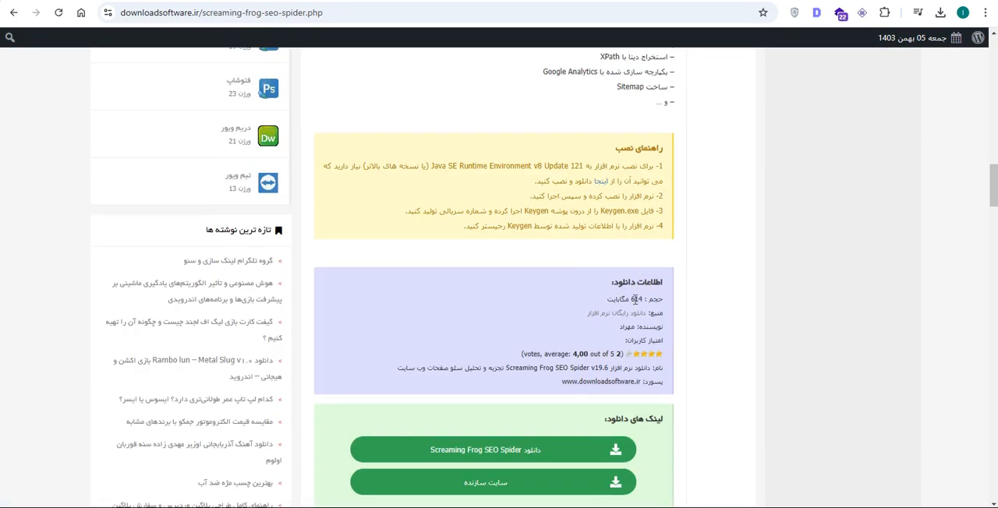
scroll(635, 298, down, 2)
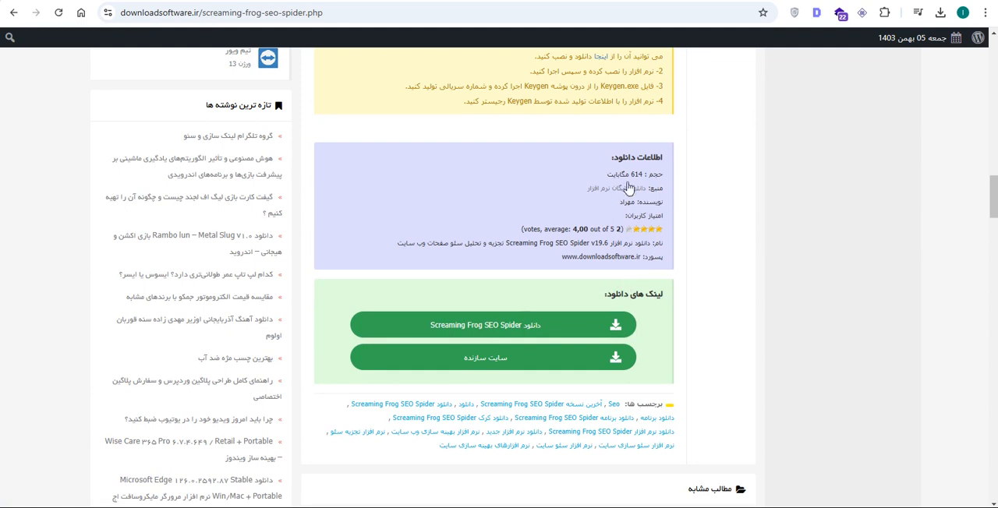
scroll(596, 257, up, 3)
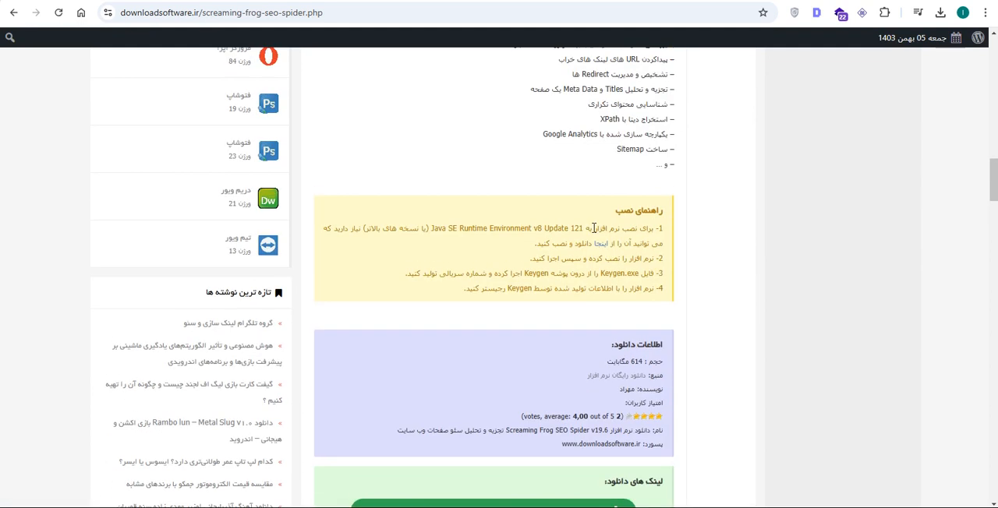
scroll(603, 226, up, 2)
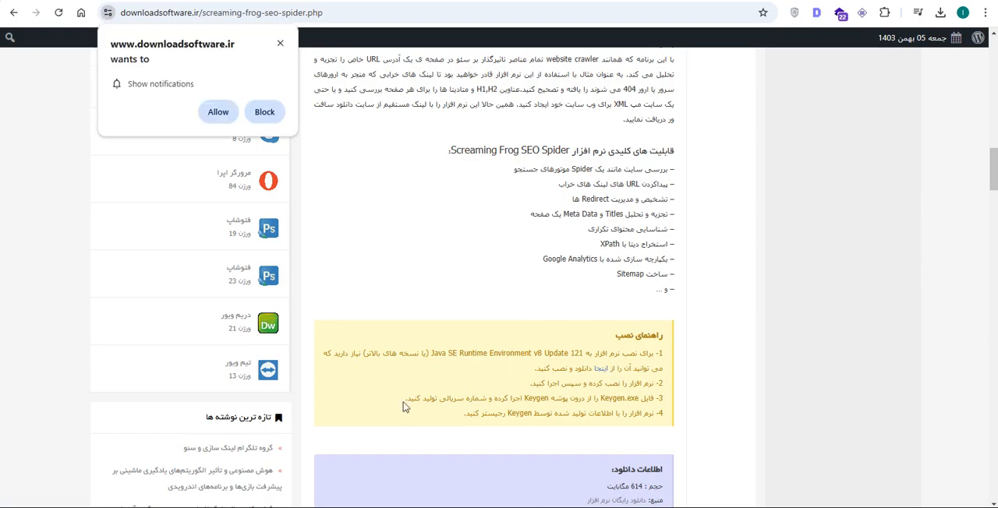
click(264, 111)
scroll(563, 276, down, 4)
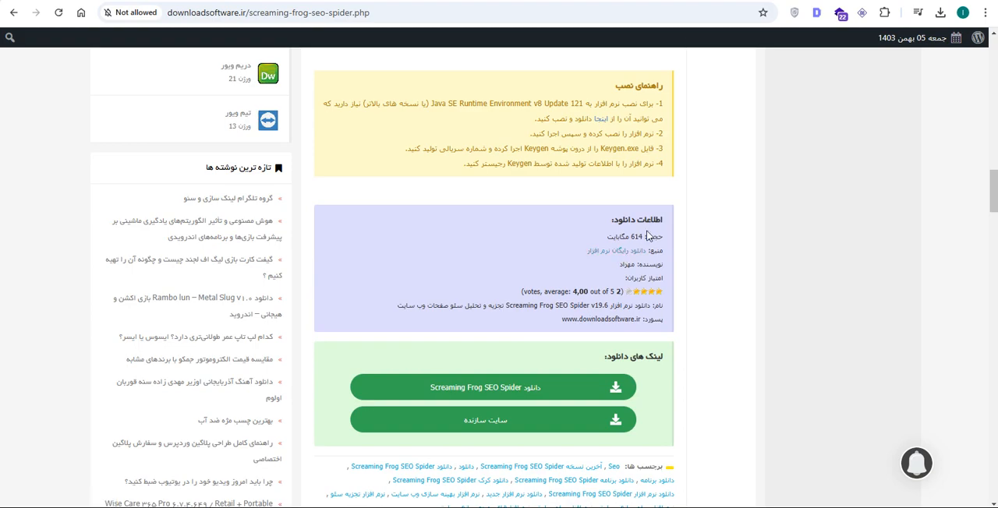
scroll(616, 265, down, 1)
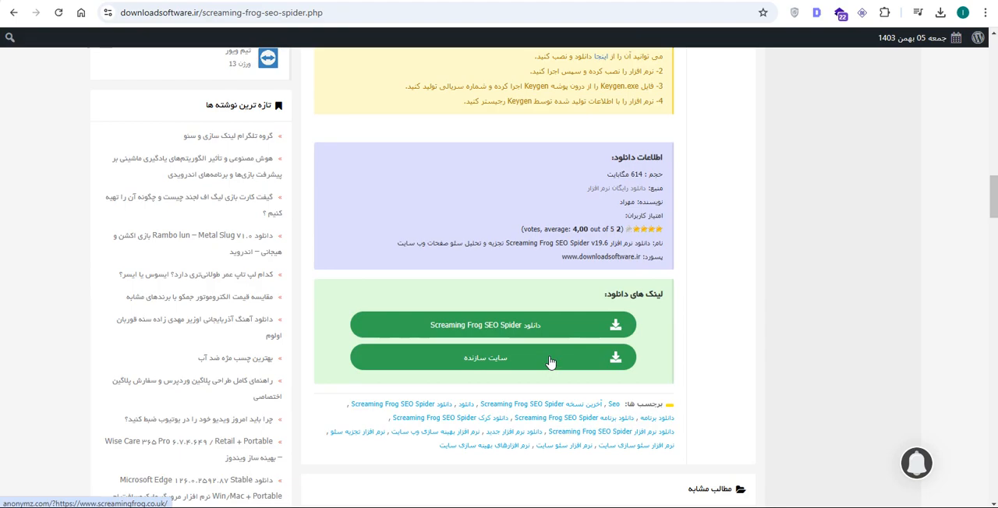
scroll(551, 362, down, 3)
scroll(550, 361, up, 15)
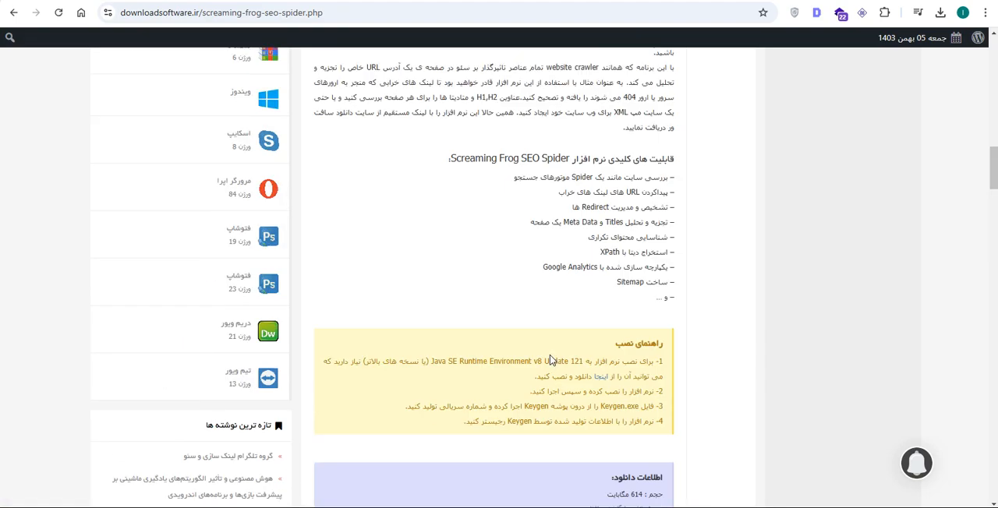
scroll(549, 357, up, 5)
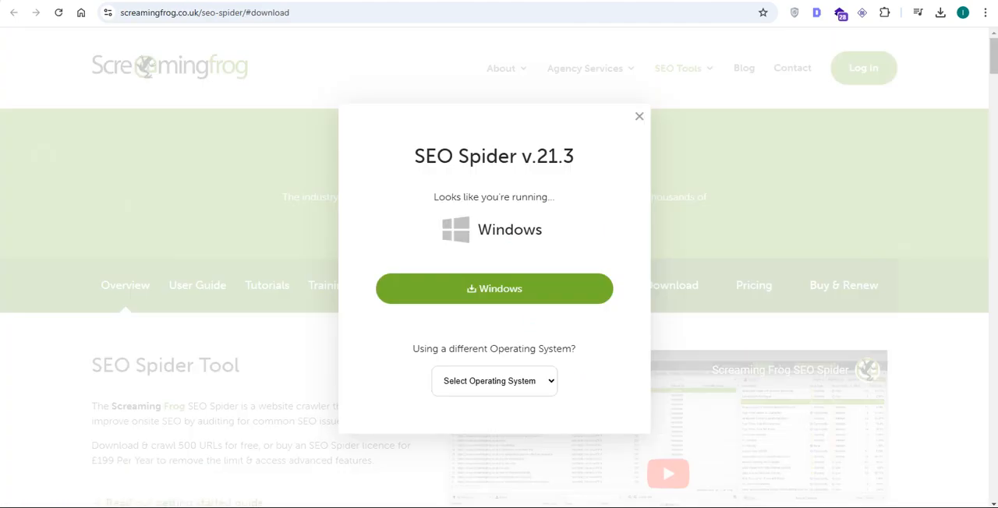
- View the official SEO Spider page on screamingfrog.co.uk and switch to Screaming Frog SEO Spider
click(143, 66)
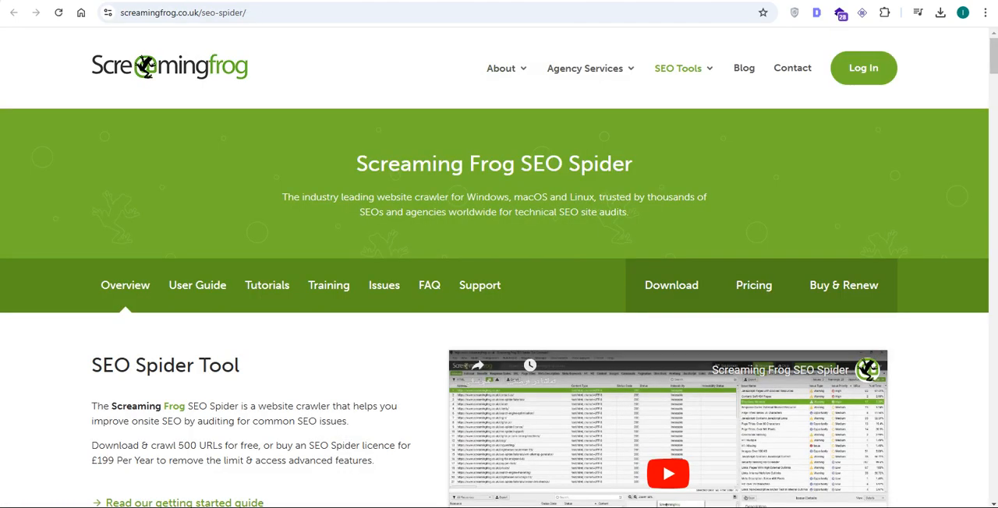
click(583, 224)
key(alt+Tab)
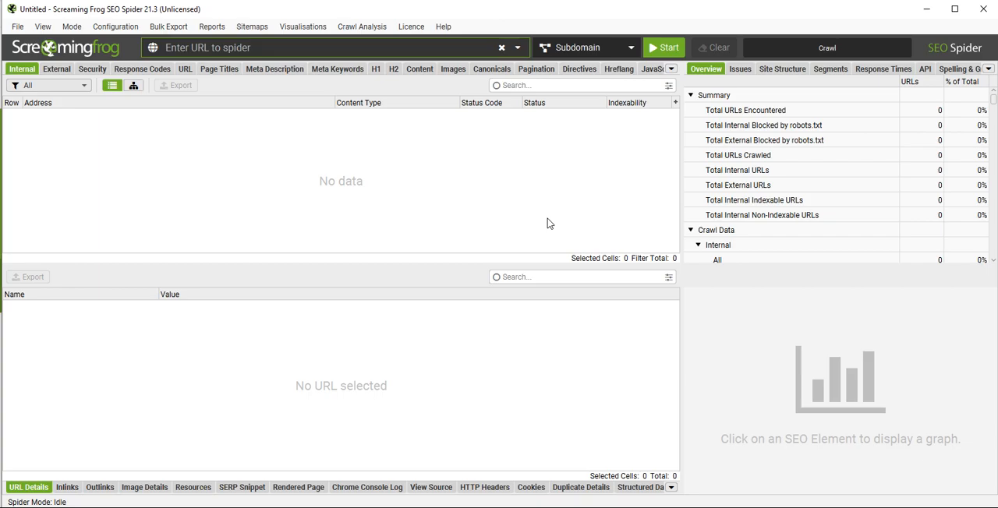
- Look through the API, Issues and Overview information and the crawl scope options, keeping Subdomain
click(926, 68)
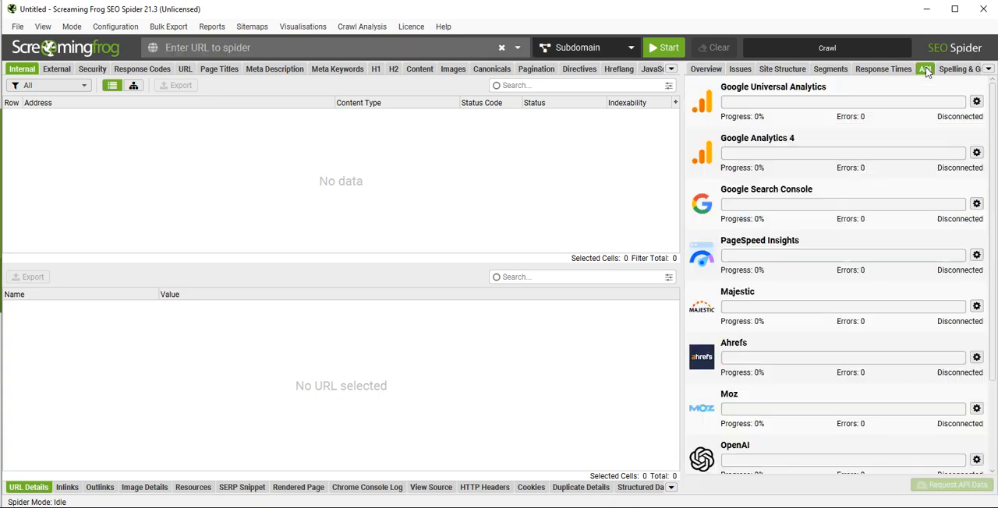
click(734, 70)
click(708, 69)
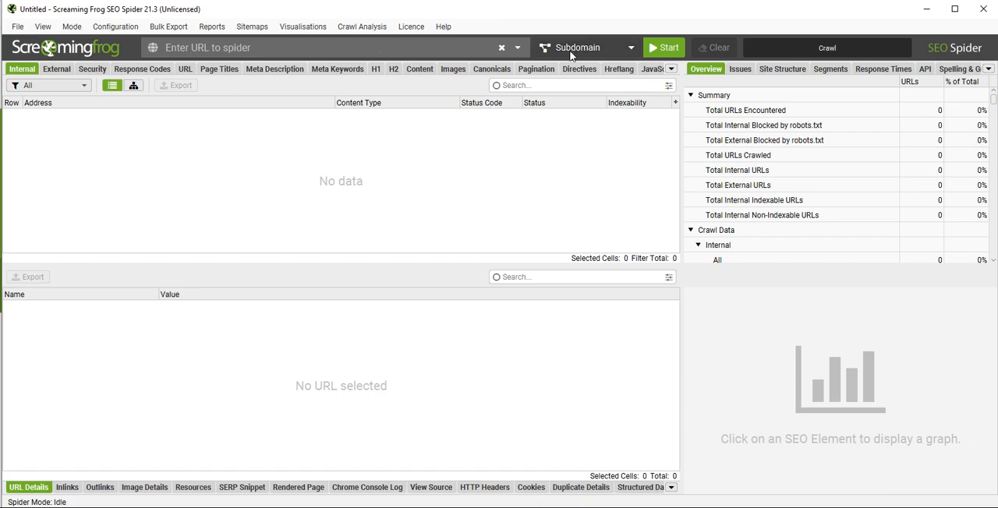
click(631, 50)
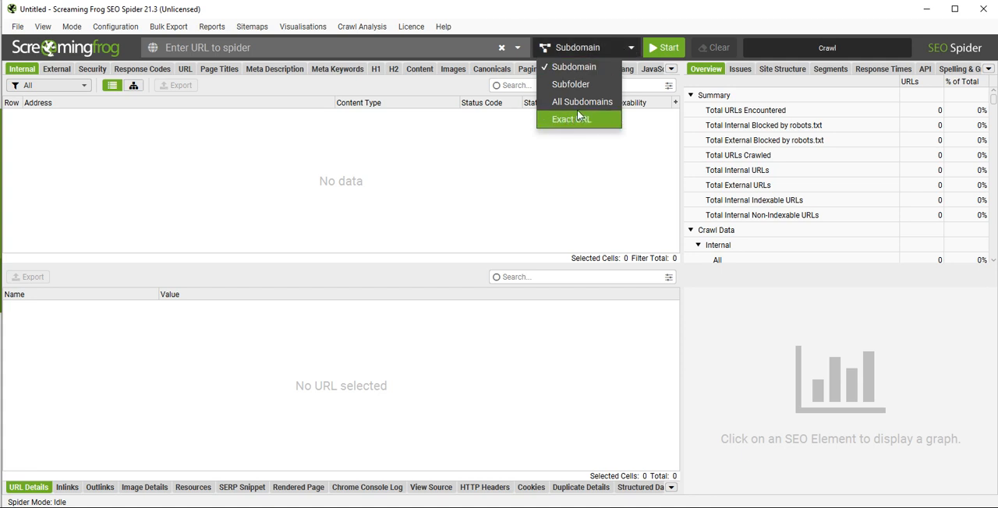
click(623, 48)
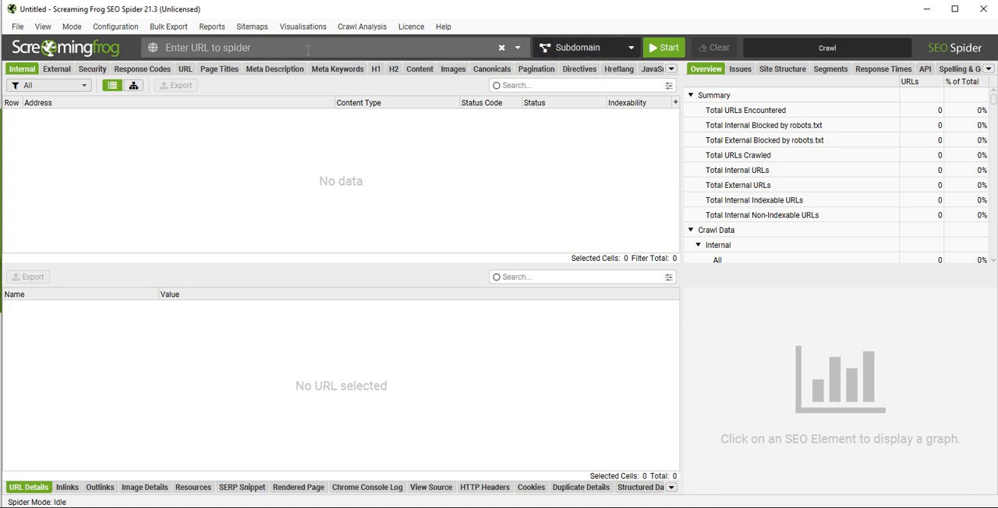
- Enter seo90.ir as the URL to spider and start the crawl with the Subdomain scope
click(308, 48)
text(se)
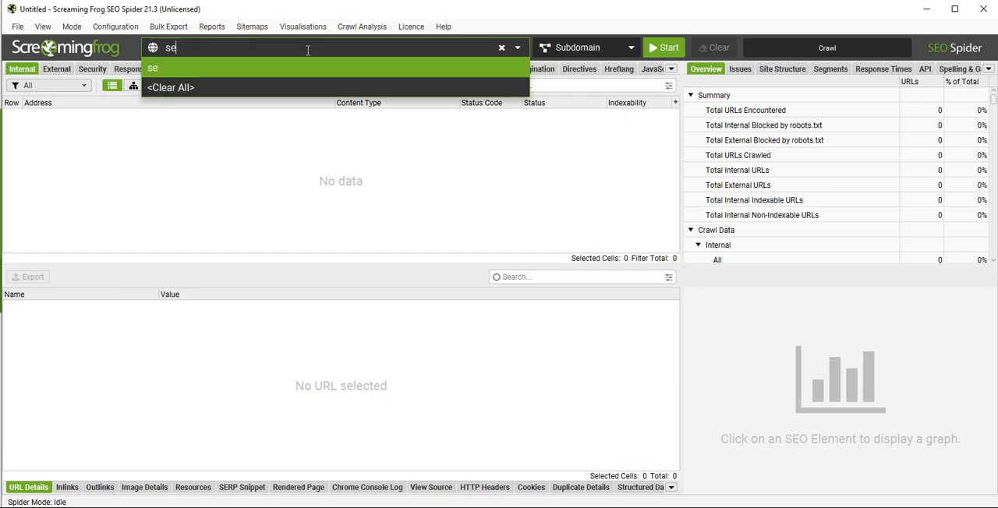
text(o90.ir)
click(510, 137)
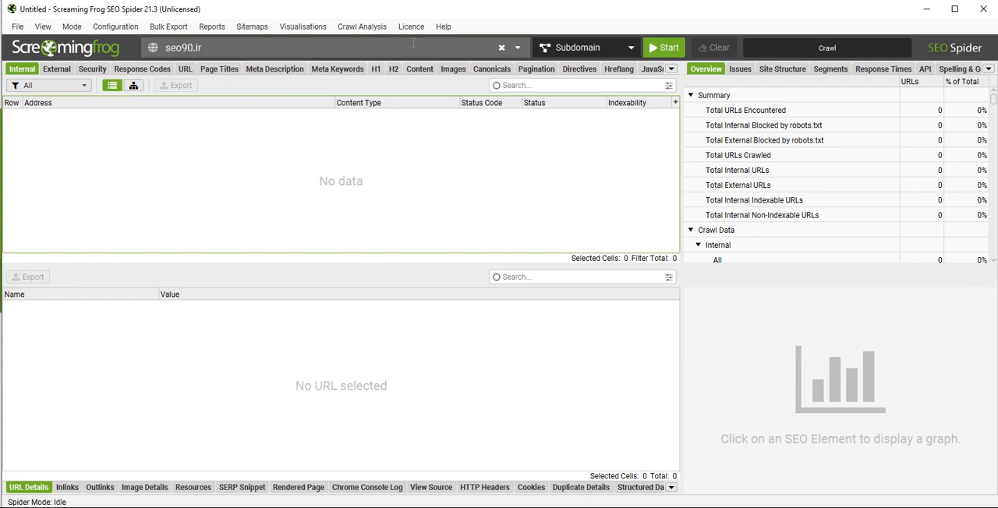
click(665, 50)
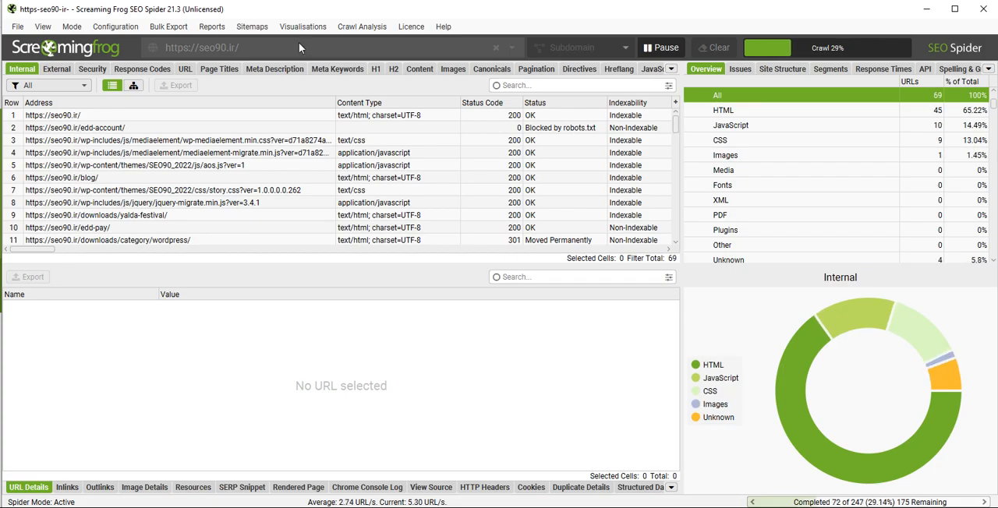
- Check the list of crawled internal URLs with their status and indexability, and pause the crawl
scroll(402, 190, down, 3)
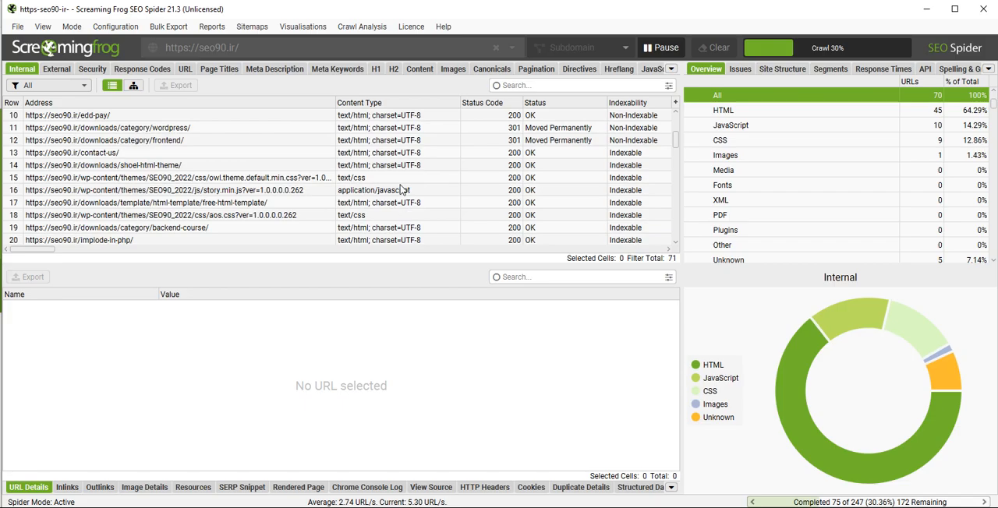
scroll(402, 191, down, 18)
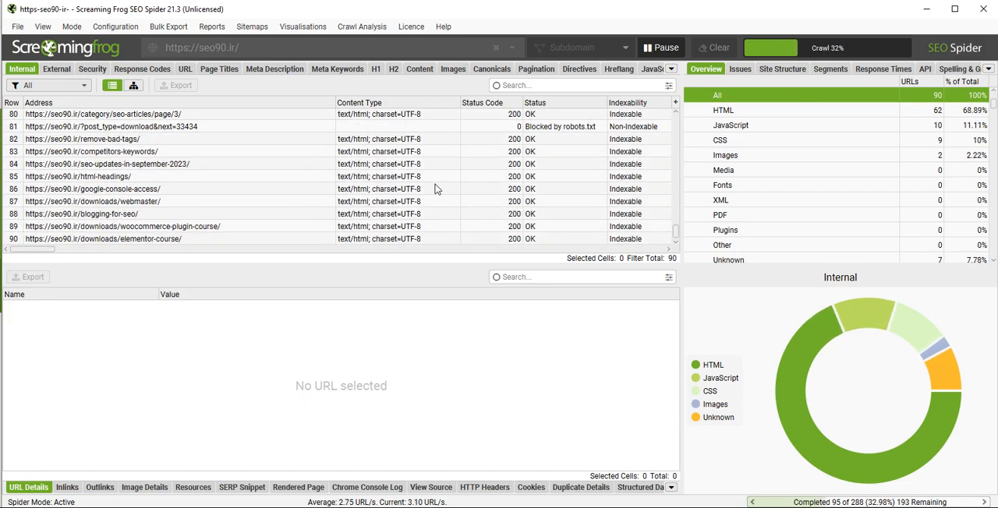
click(659, 49)
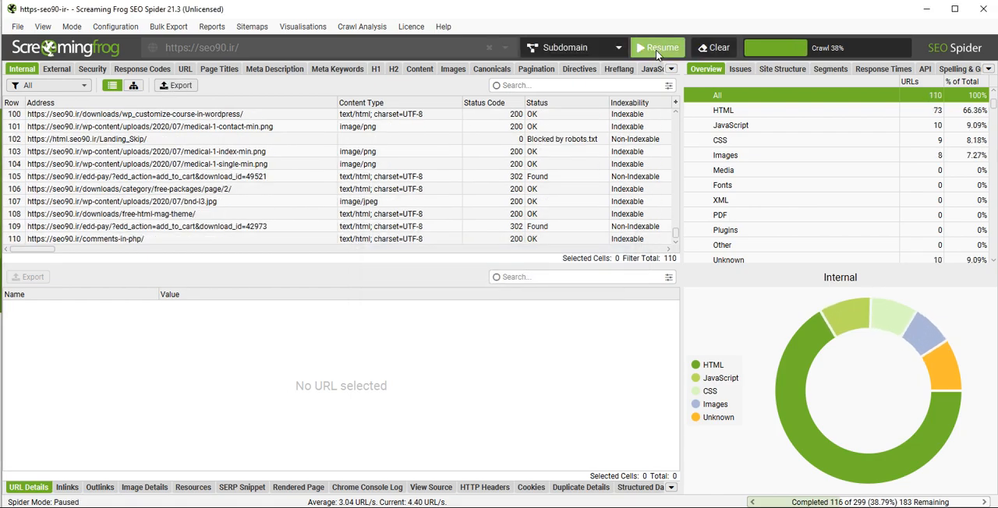
scroll(575, 200, up, 18)
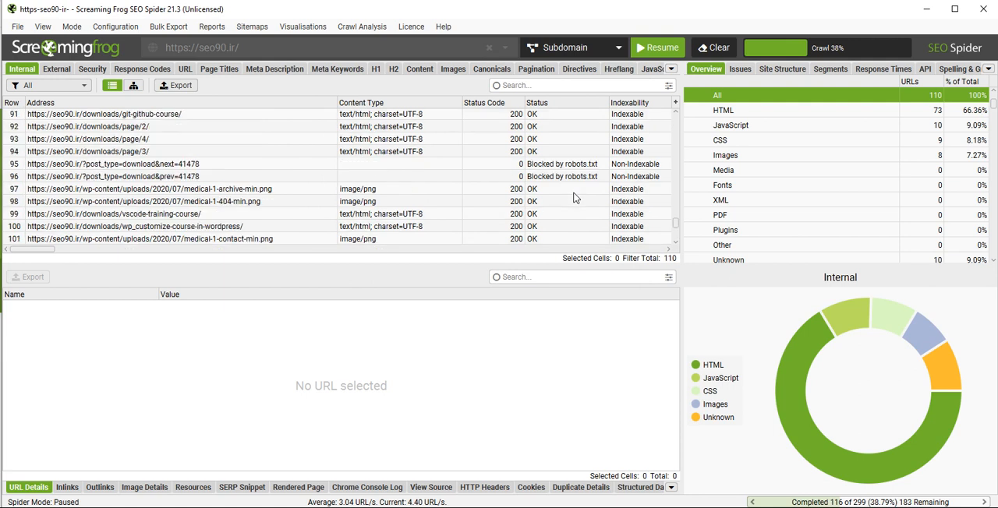
scroll(574, 198, up, 15)
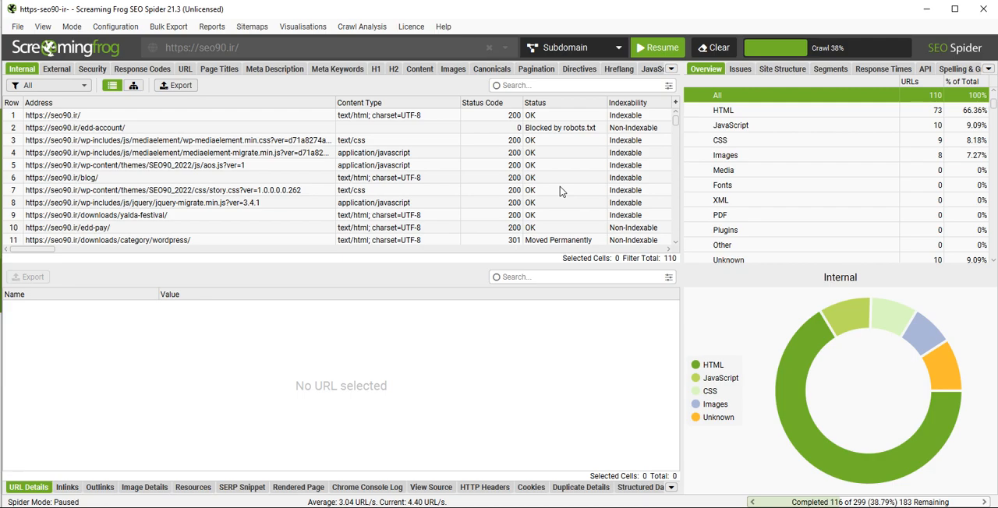
- Filter the internal crawl results by CSS, by Images and finally by HTML
click(754, 141)
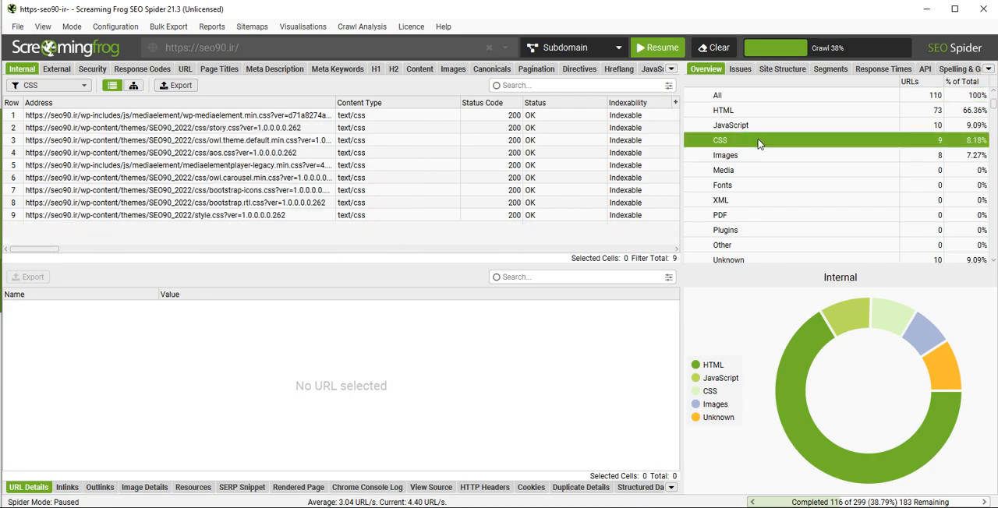
click(764, 153)
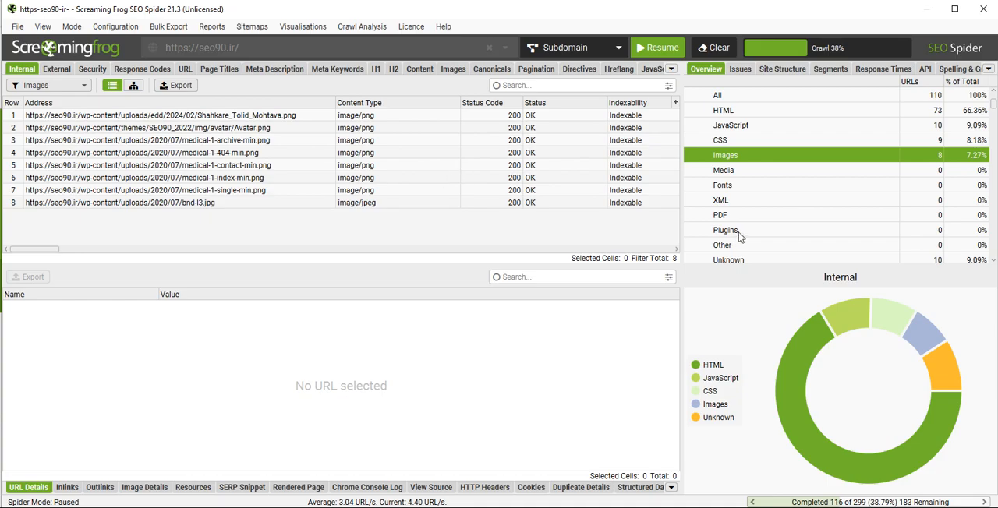
click(783, 115)
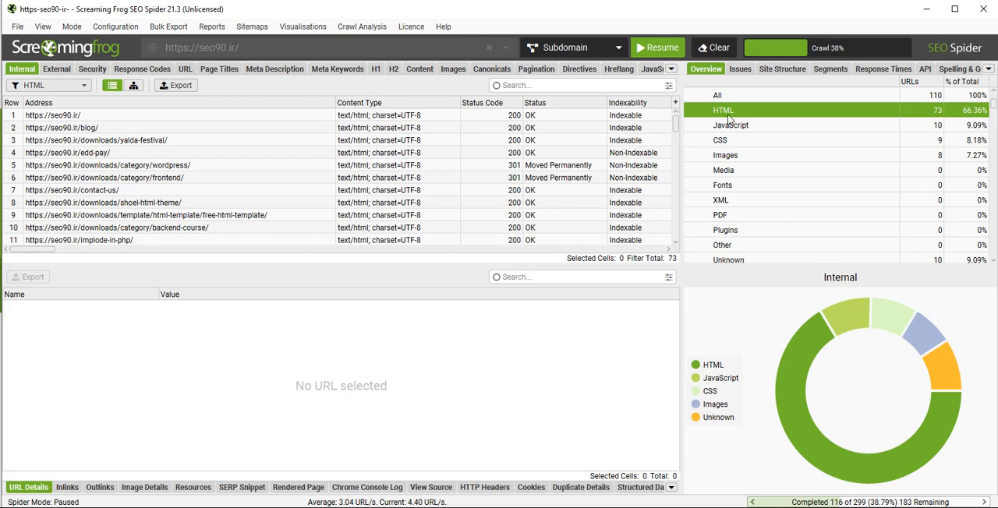
- Switch to the browser, open the source code of the downloadsoftware.ir article and examine its meta tags and markup
key(alt+Tab)
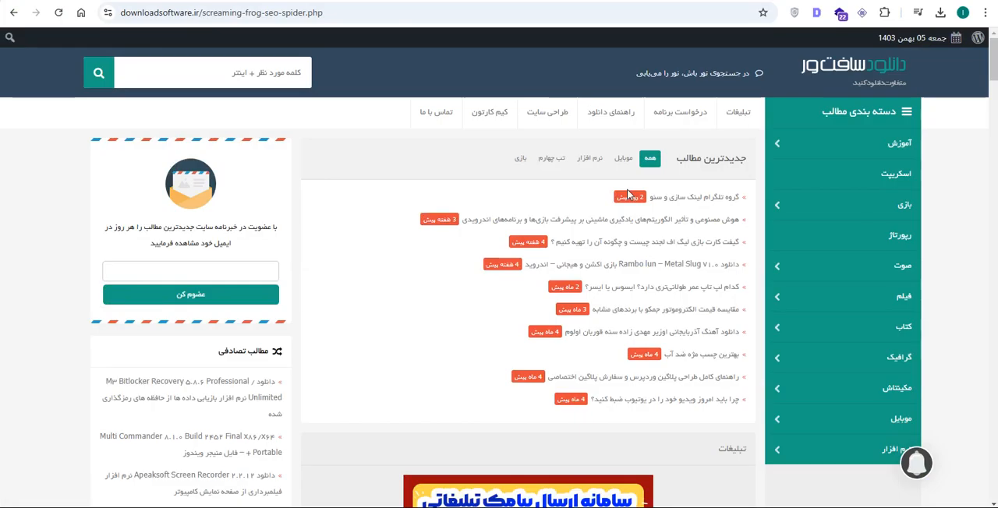
right_click(38, 161)
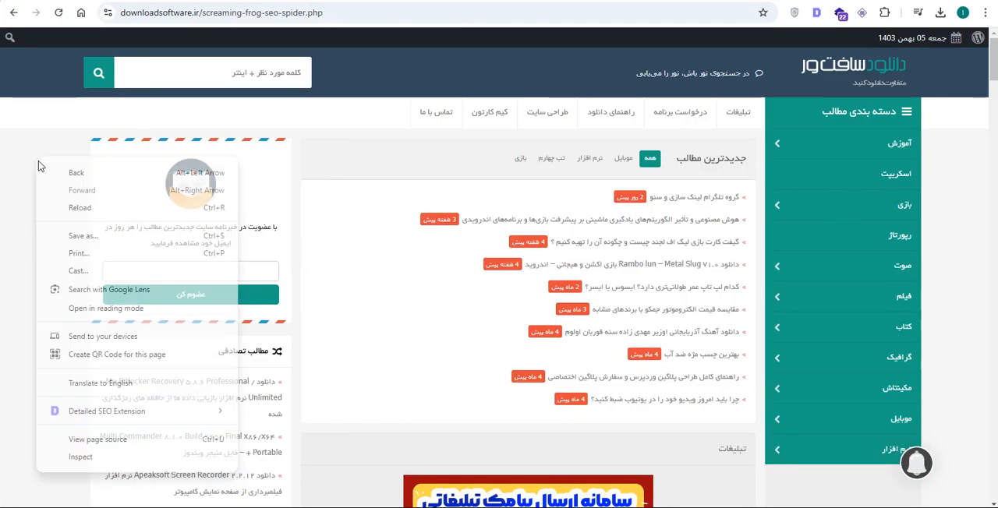
click(78, 439)
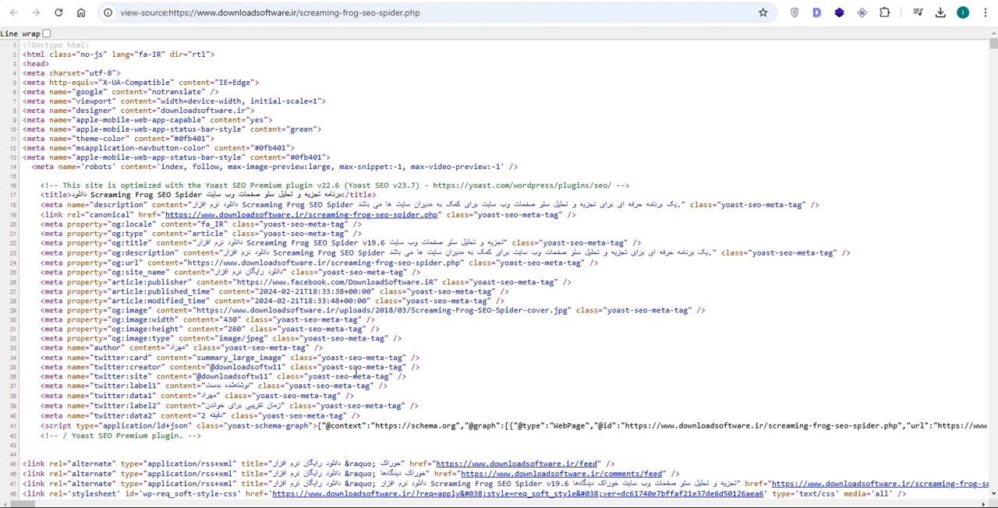
scroll(355, 371, down, 3)
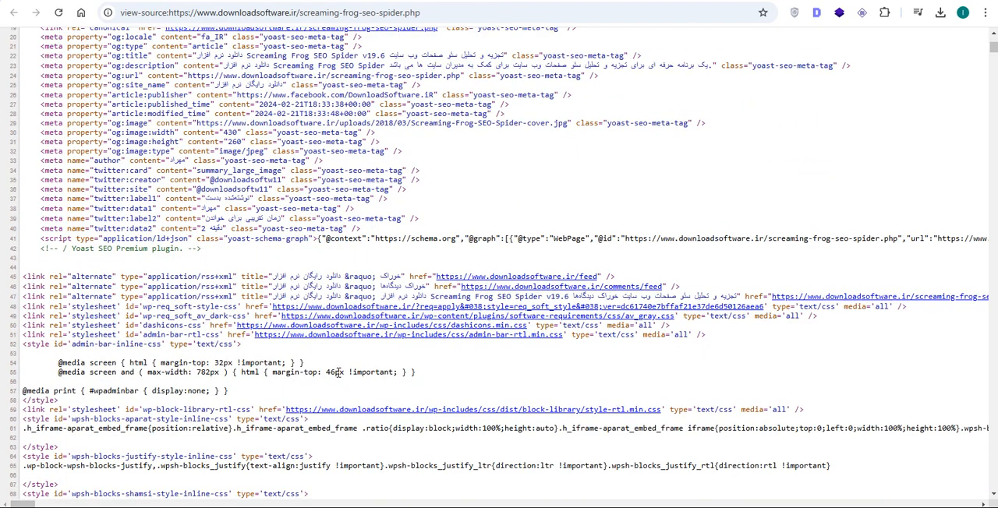
scroll(337, 372, down, 12)
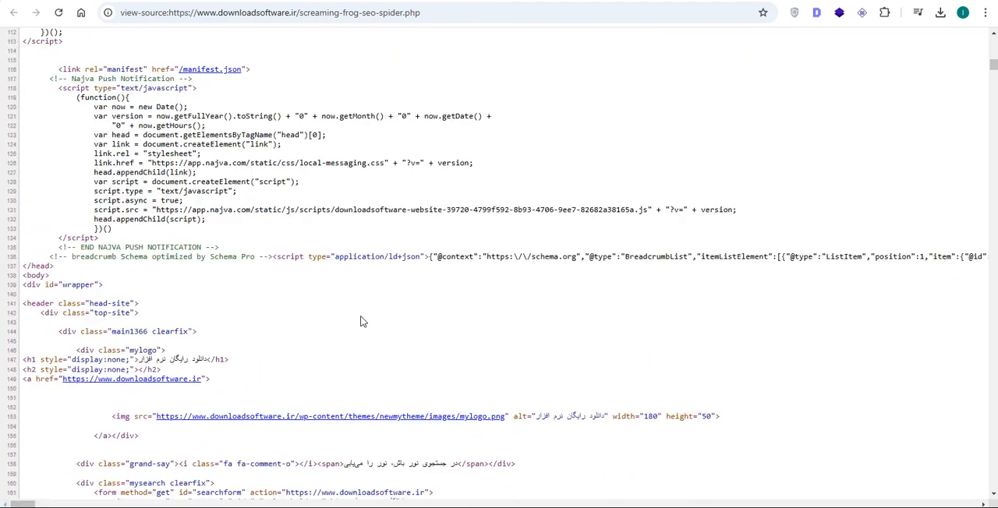
- Open the mylogo.png image linked in the page source's header markup and return to the source code
scroll(361, 321, down, 2)
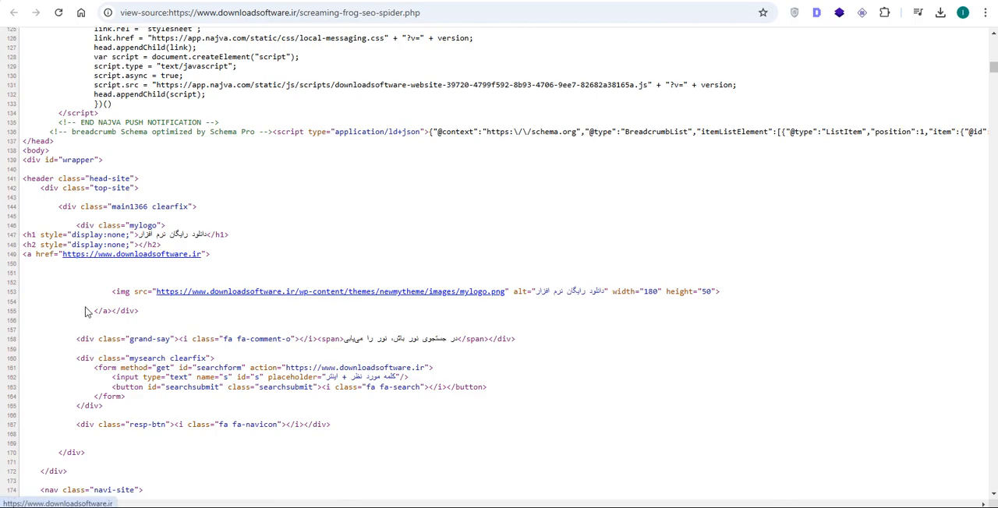
click(363, 294)
key(alt+Left)
scroll(515, 230, up, 7)
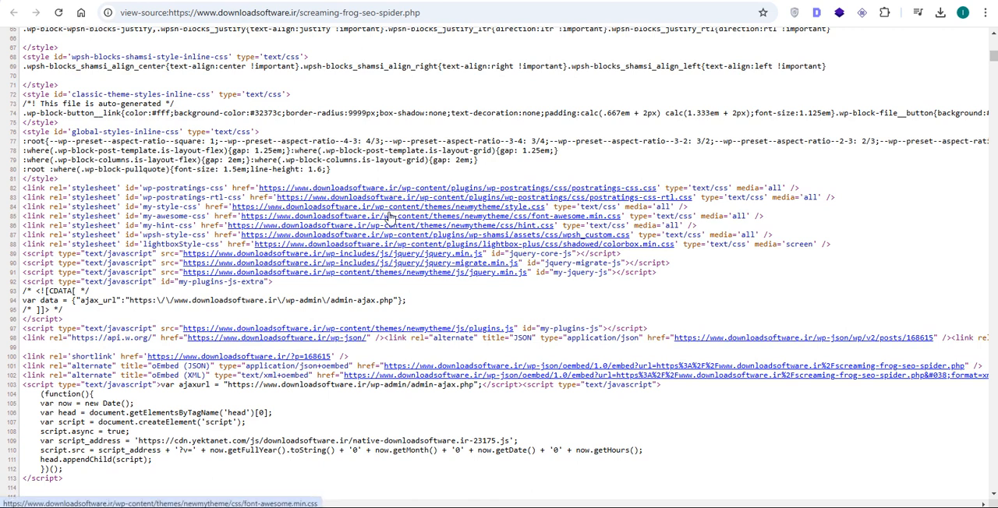
- Open the theme's linked style.css, examine its CSS rules and return to the article's source code
click(509, 207)
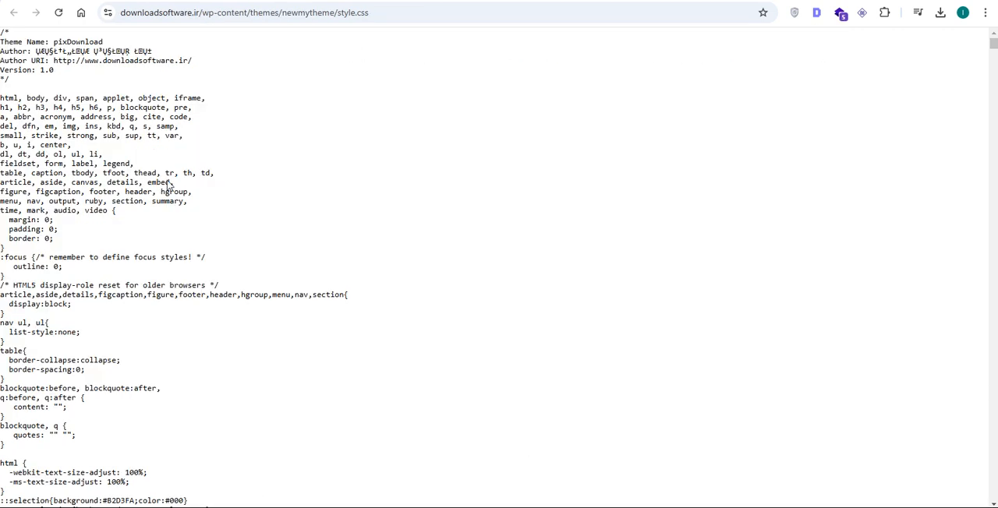
drag(121, 107, 55, 507)
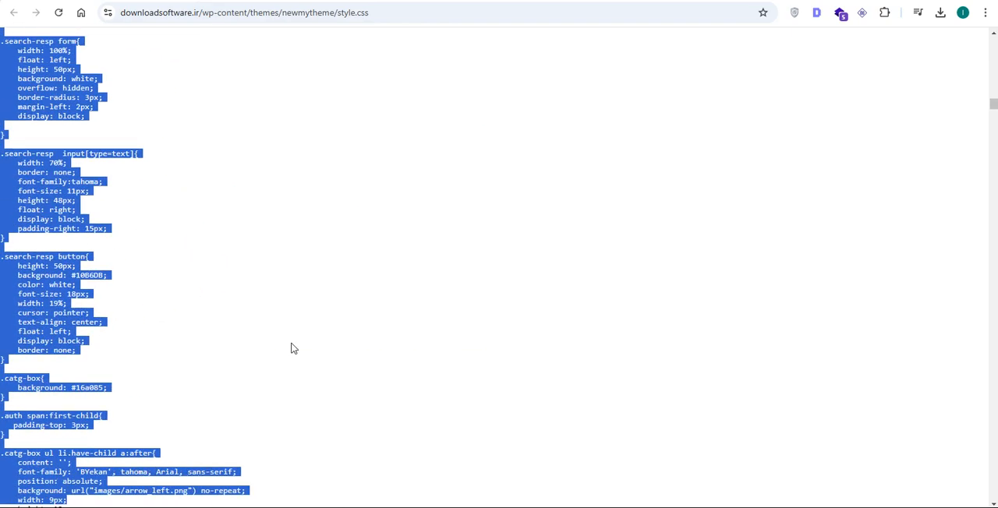
click(293, 348)
key(alt+Left)
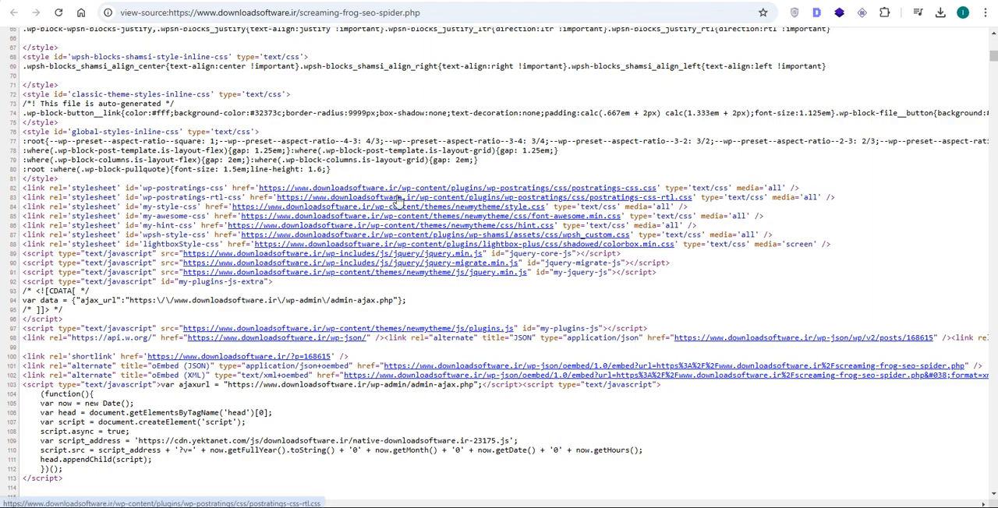
scroll(330, 325, down, 2)
scroll(330, 322, down, 6)
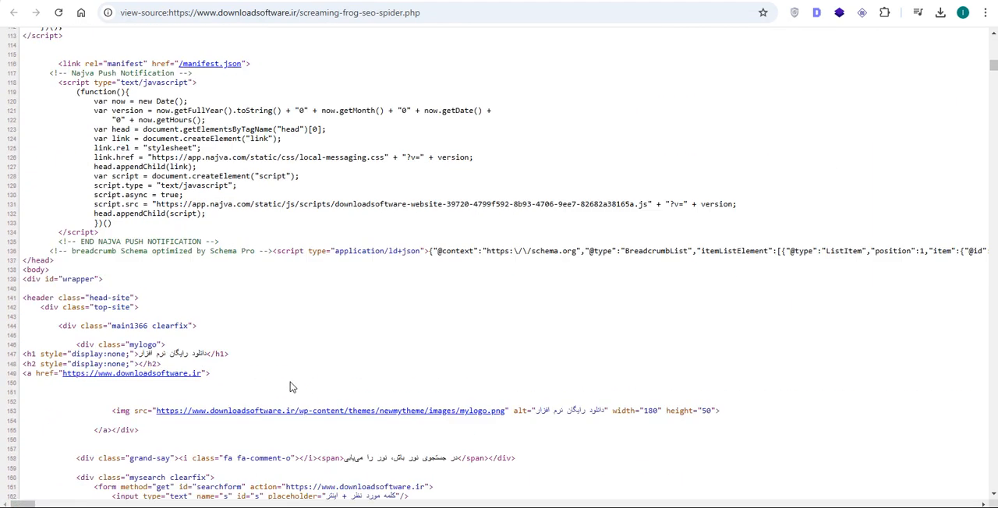
scroll(340, 295, up, 7)
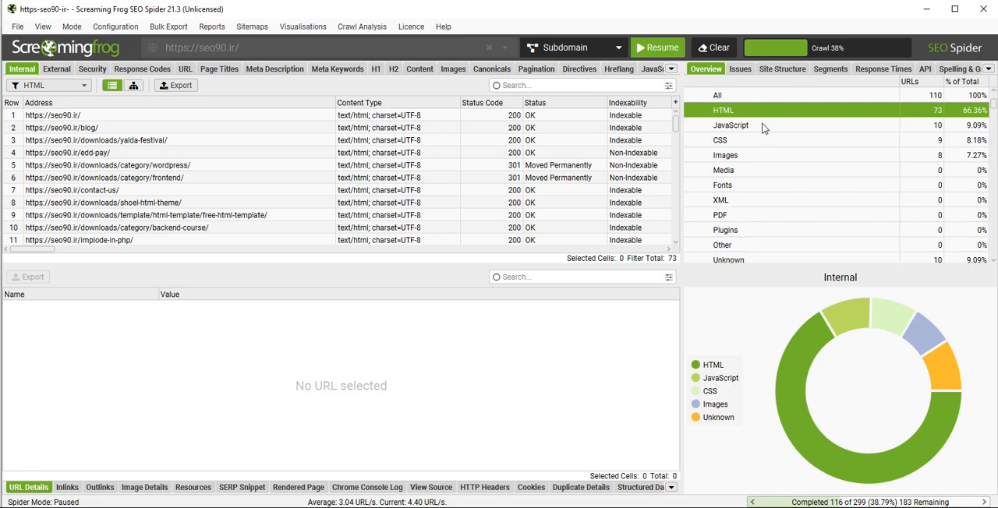
- Switch to Screaming Frog SEO Spider and filter the internal results by JavaScript, CSS, Images, Media and Fonts in turn
click(764, 128)
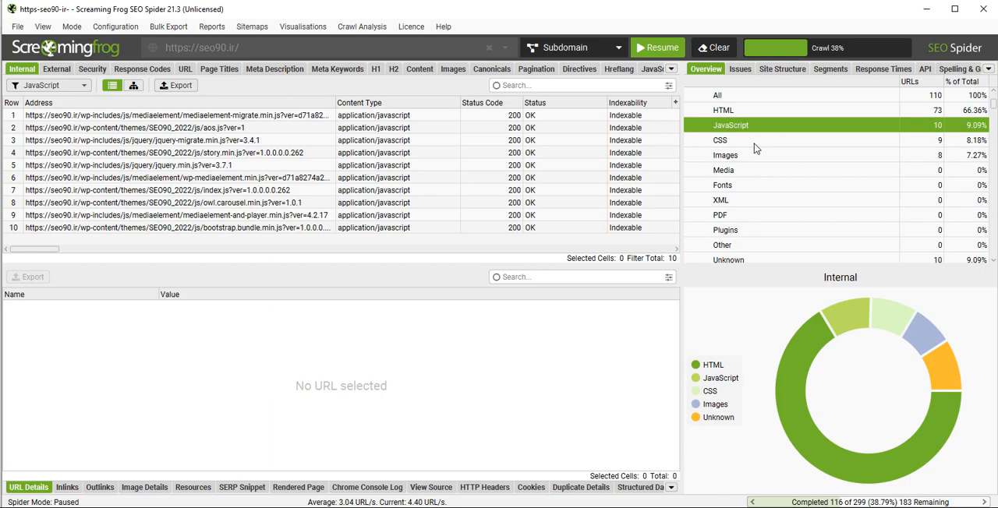
click(757, 142)
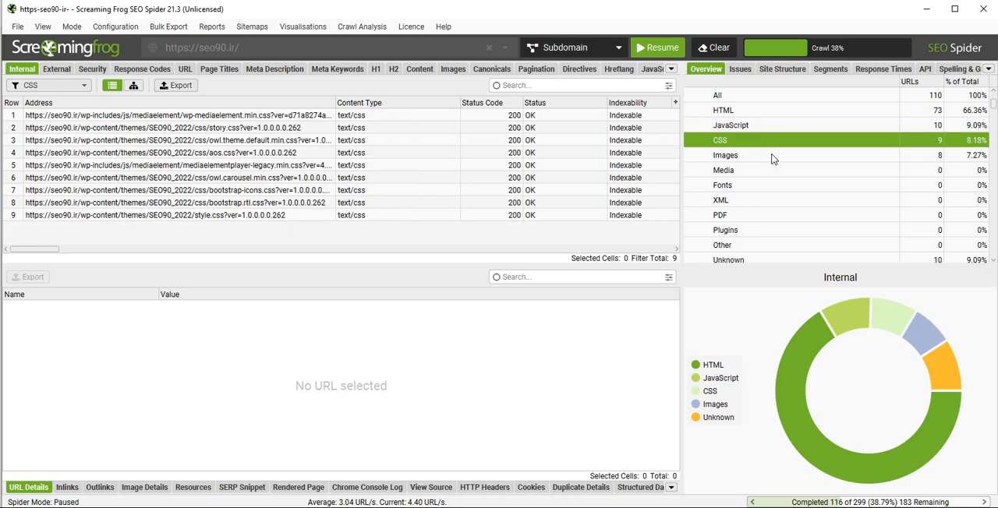
click(771, 159)
click(766, 170)
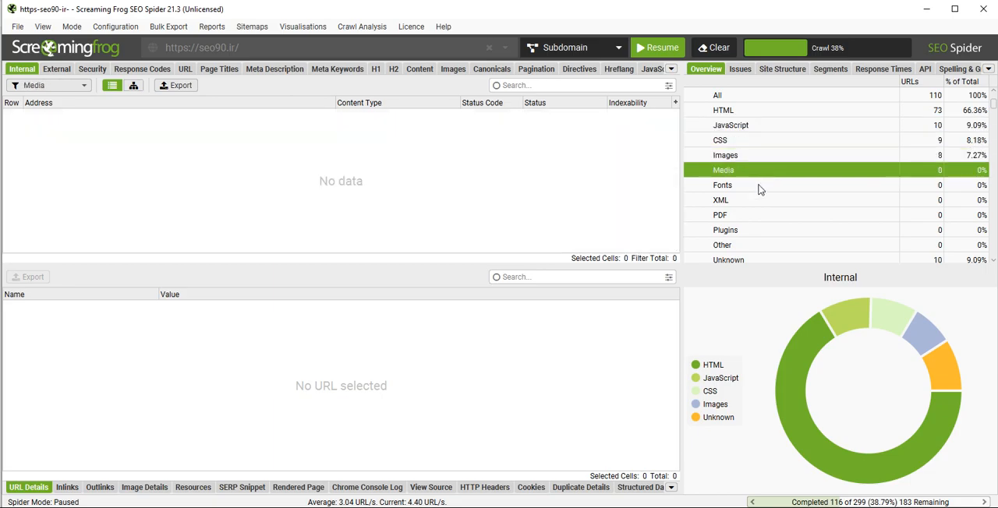
click(760, 185)
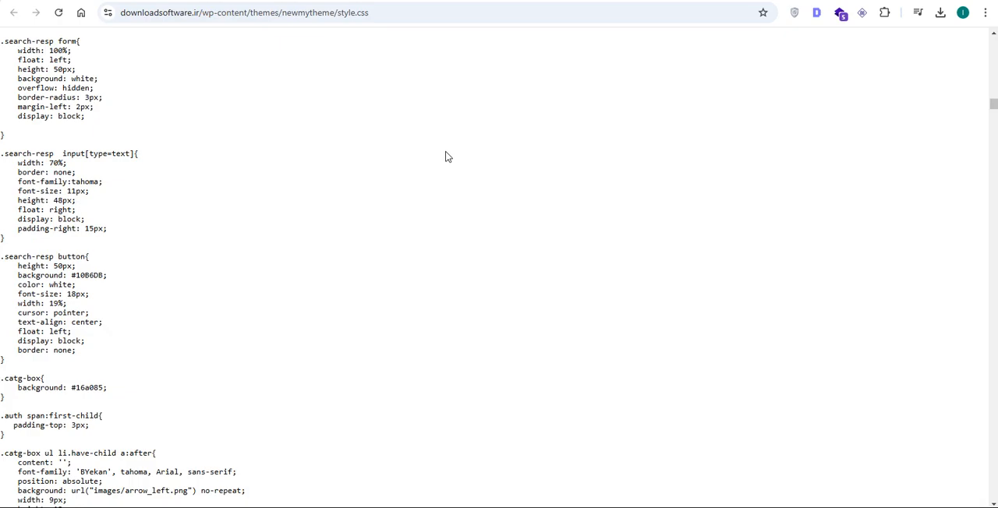
- Switch to the browser and inspect the stylesheet and script links in the article's source code
key(ctrl+shift+Tab)
scroll(457, 176, up, 3)
scroll(457, 176, down, 2)
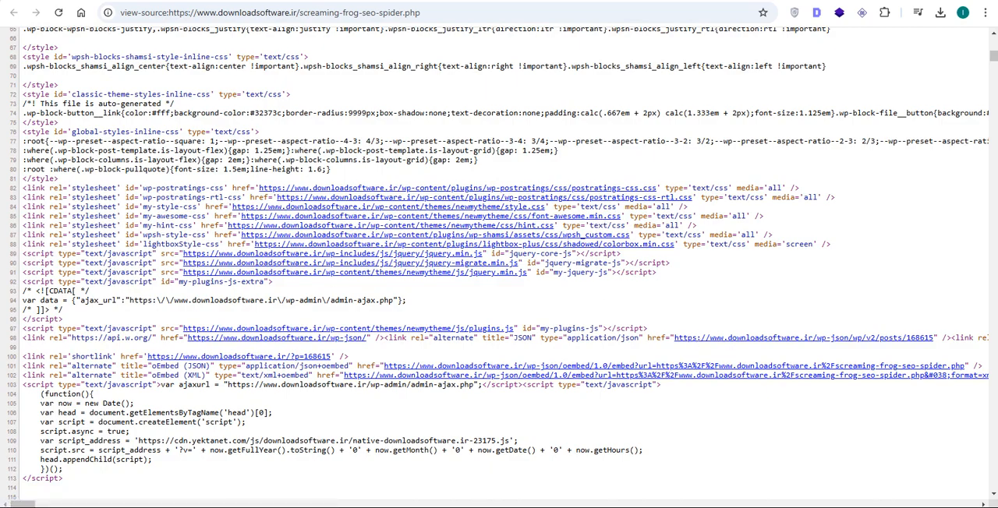
- Return to Screaming Frog SEO Spider, filter the internal results by PDF and review the overview's summary, internal and external categories
key(alt+Tab)
click(759, 216)
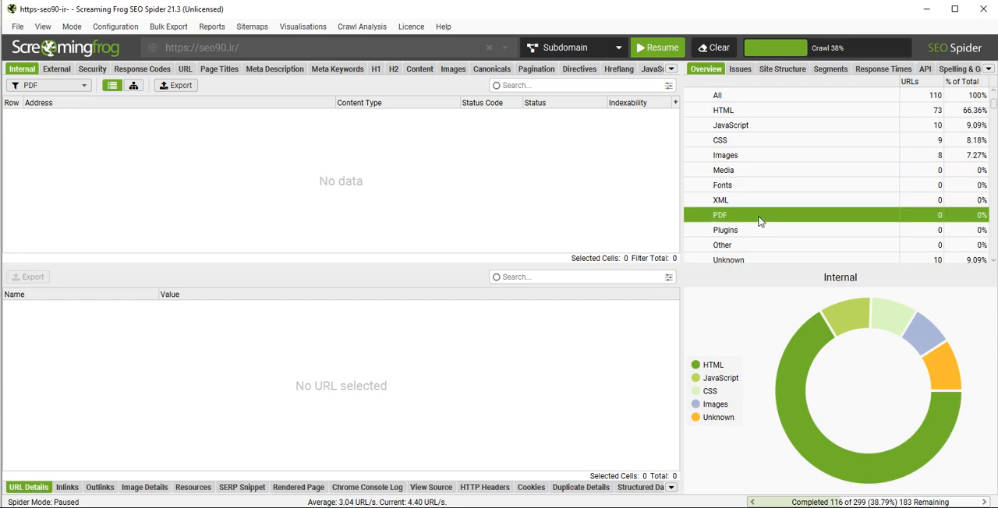
scroll(760, 219, down, 2)
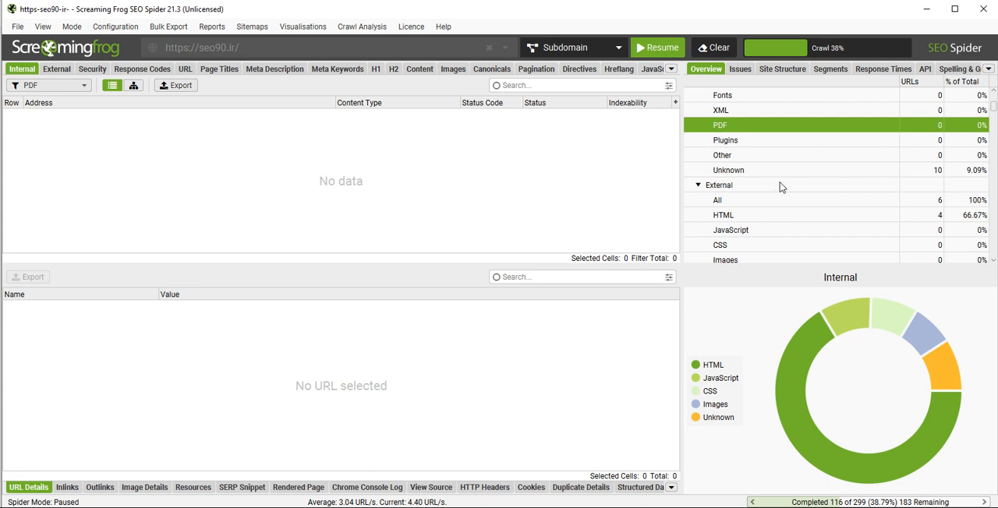
scroll(788, 185, down, 1)
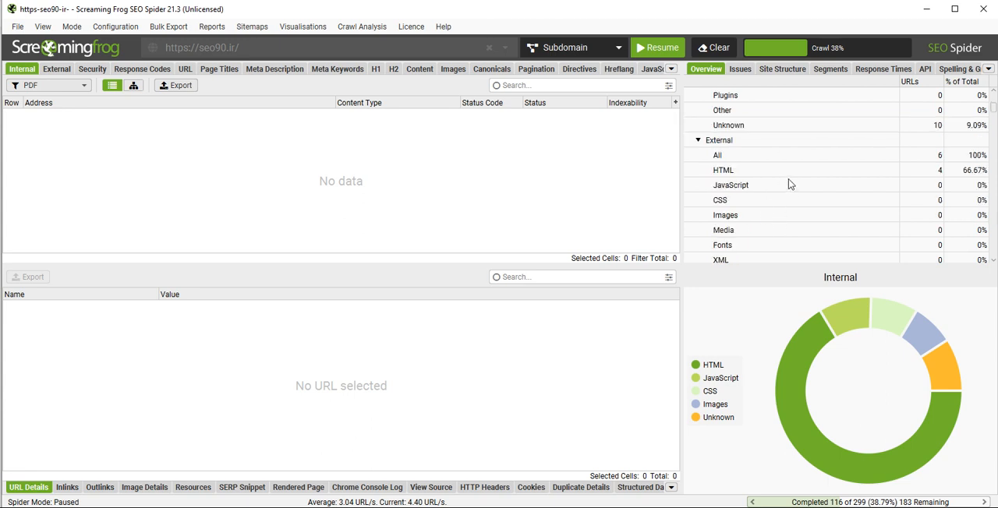
scroll(789, 184, down, 1)
scroll(789, 184, down, 1)
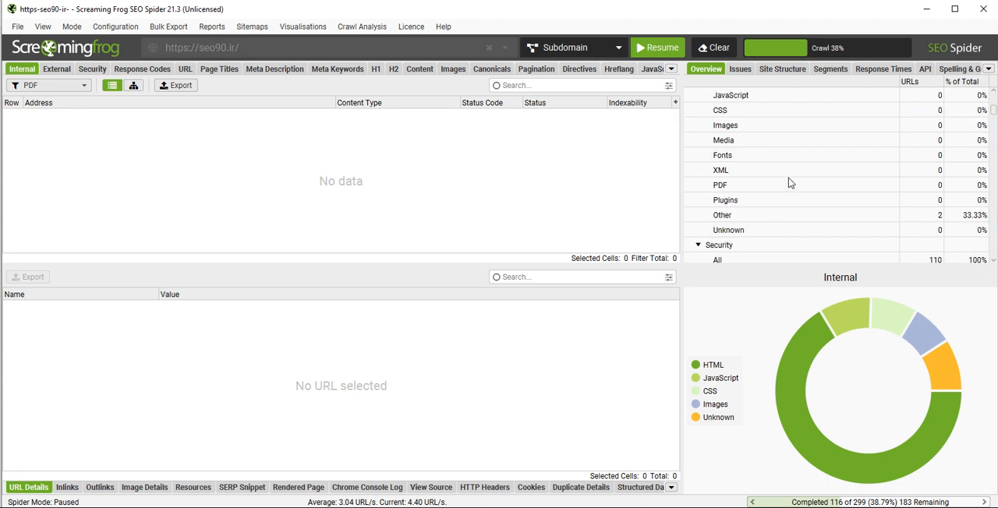
scroll(789, 183, up, 8)
scroll(789, 179, down, 2)
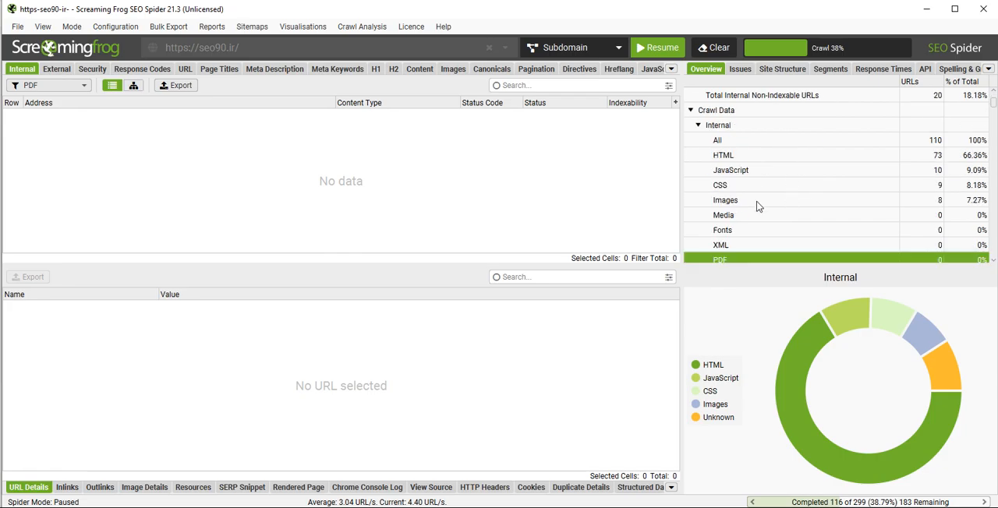
scroll(764, 183, up, 3)
scroll(758, 148, down, 3)
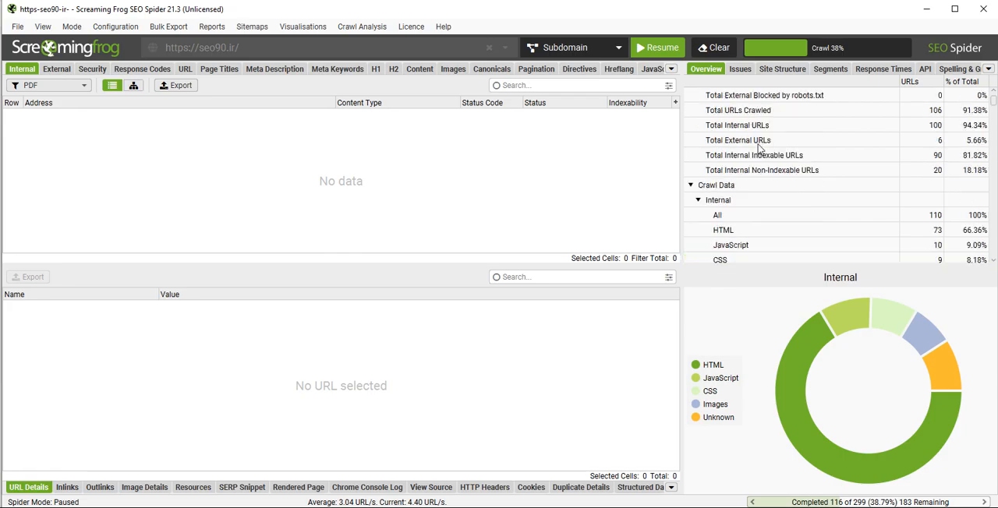
scroll(759, 146, down, 1)
scroll(760, 142, up, 1)
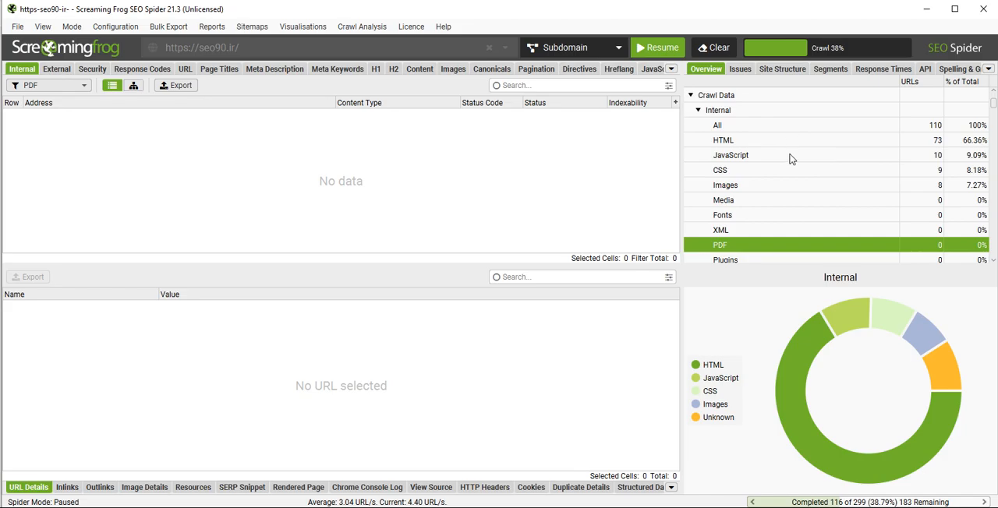
- Open the crawl configuration, view the Spider Crawl settings and close it without changes
mouse_move(139, 507)
click(121, 28)
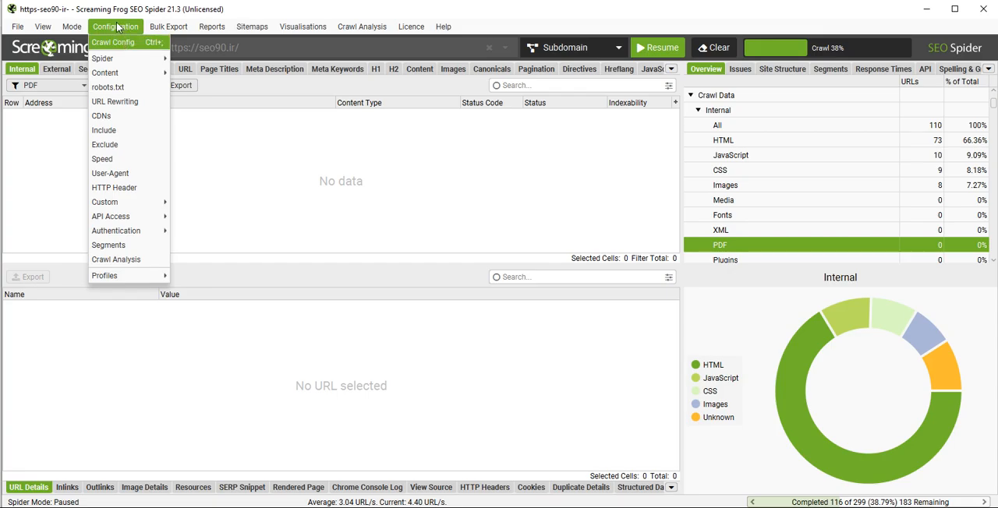
click(120, 43)
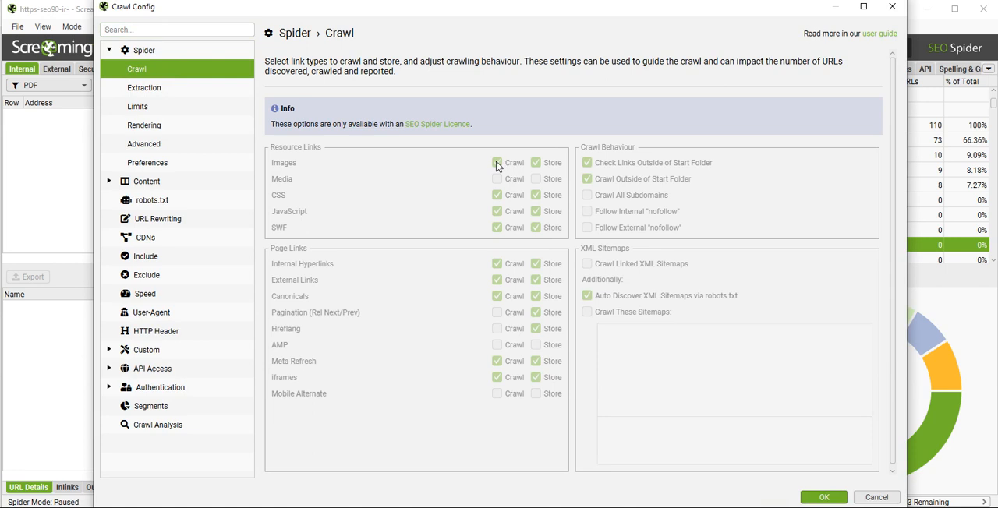
click(893, 5)
- Reopen the crawl configuration and compare its Exclude and Include settings
click(115, 27)
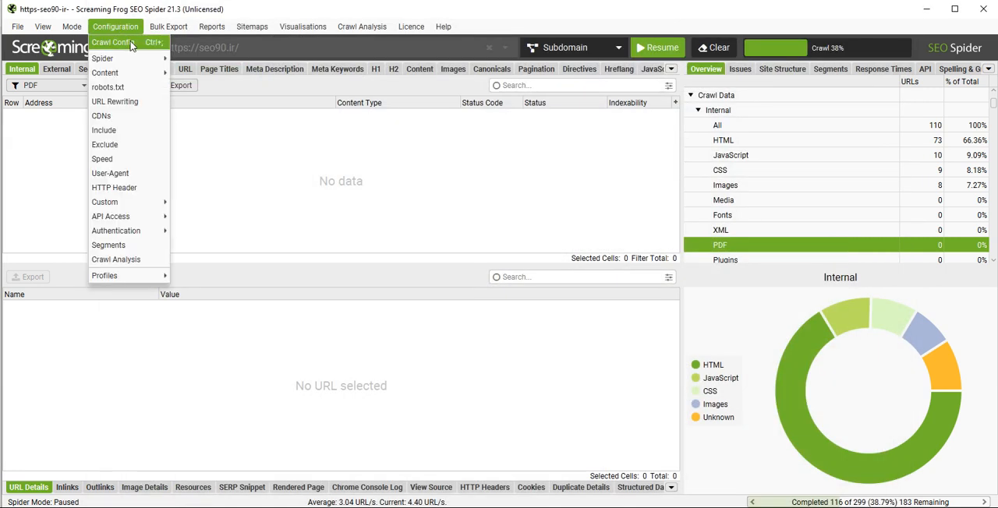
click(134, 44)
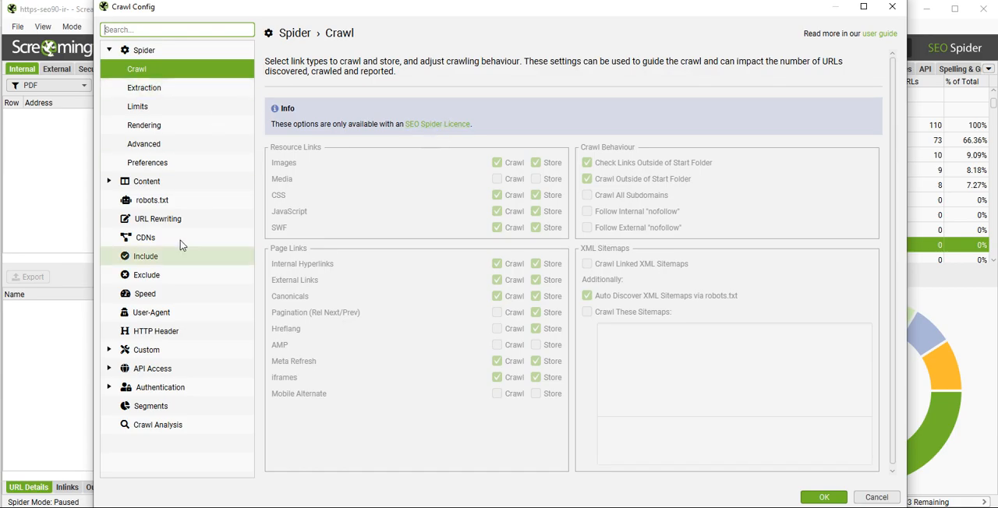
click(165, 277)
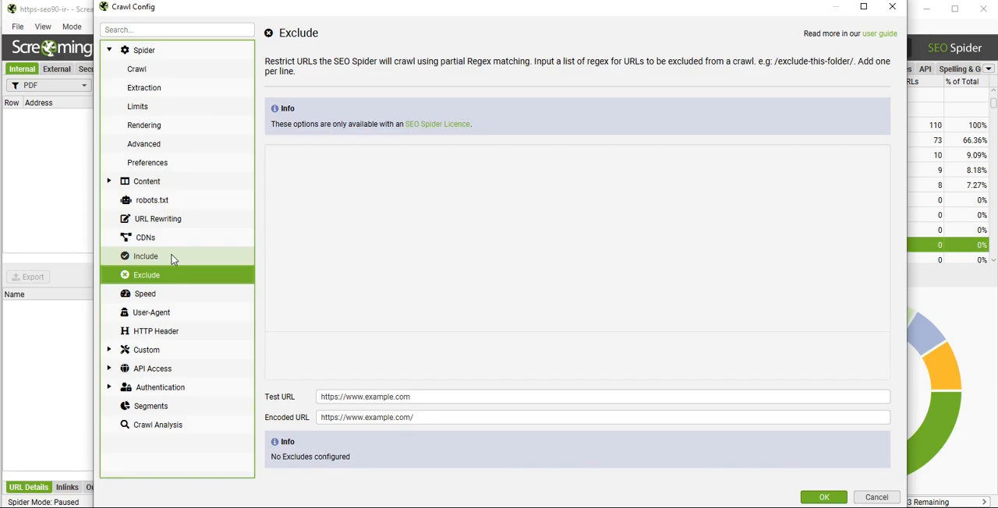
click(174, 258)
click(172, 273)
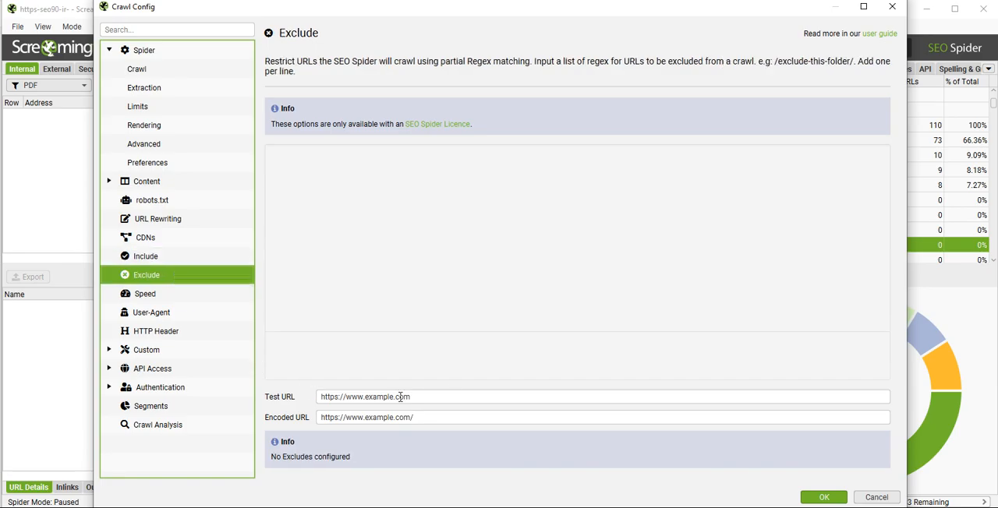
click(152, 258)
click(158, 280)
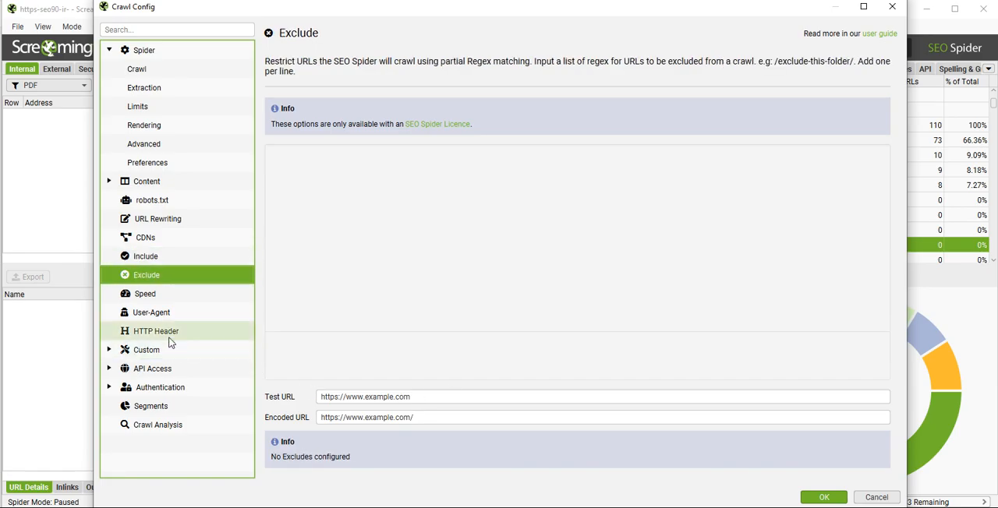
- View the robots.txt, Rendering and Crawl settings, and close the crawl configuration without changes
click(186, 202)
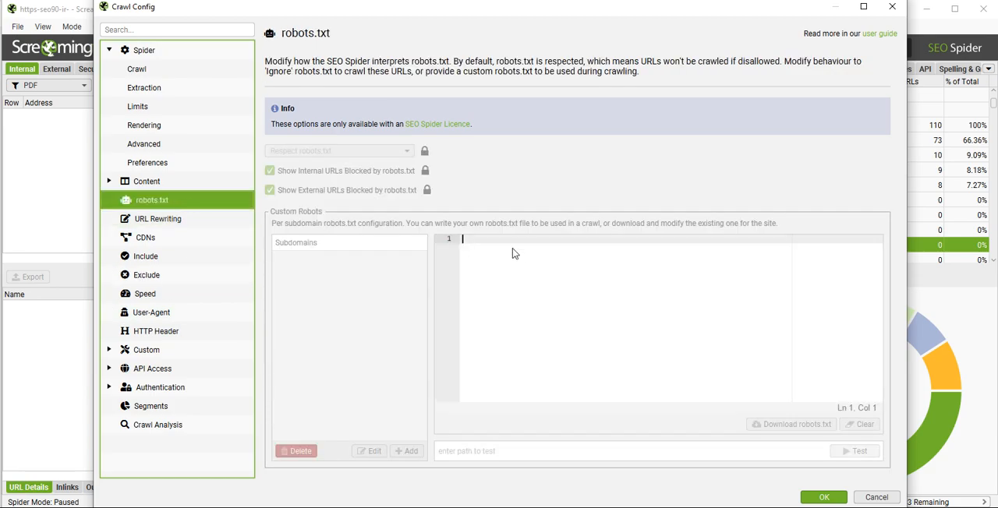
click(196, 126)
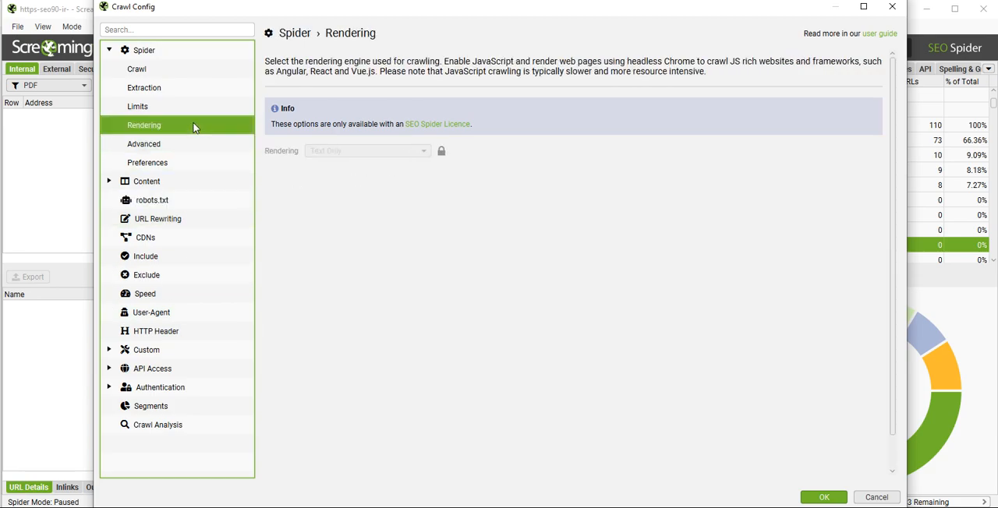
click(194, 69)
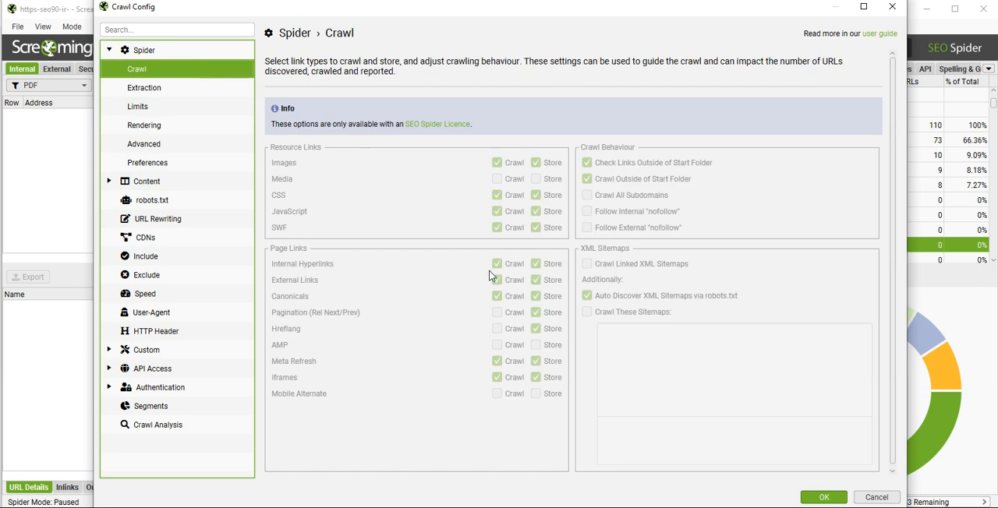
click(893, 7)
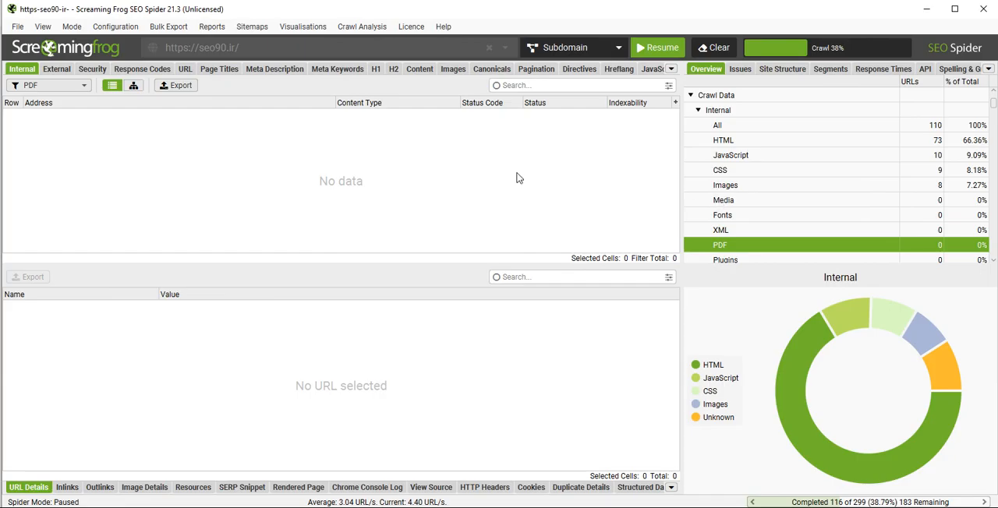
- Filter the internal results by HTML, check the resource and page link options in the Spider Crawl settings and close them
click(760, 144)
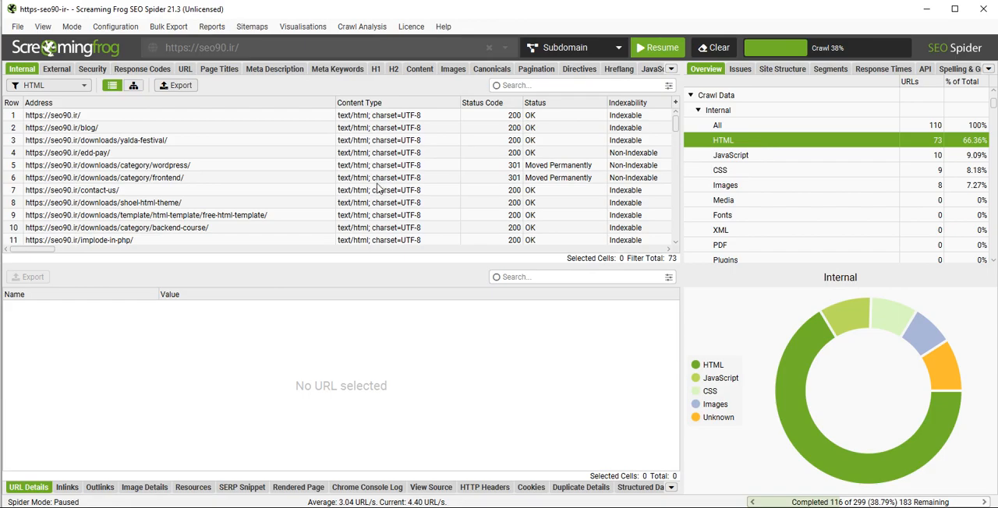
click(113, 29)
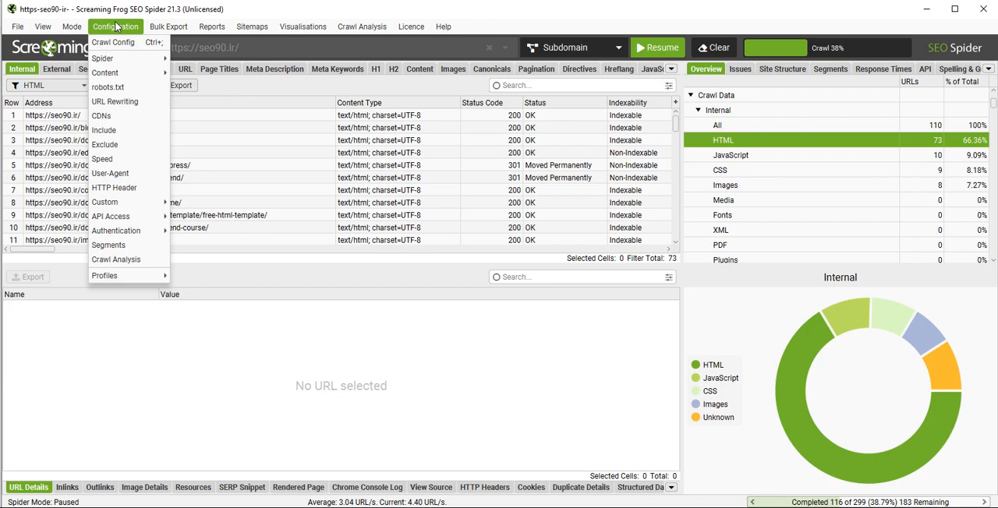
mouse_move(142, 60)
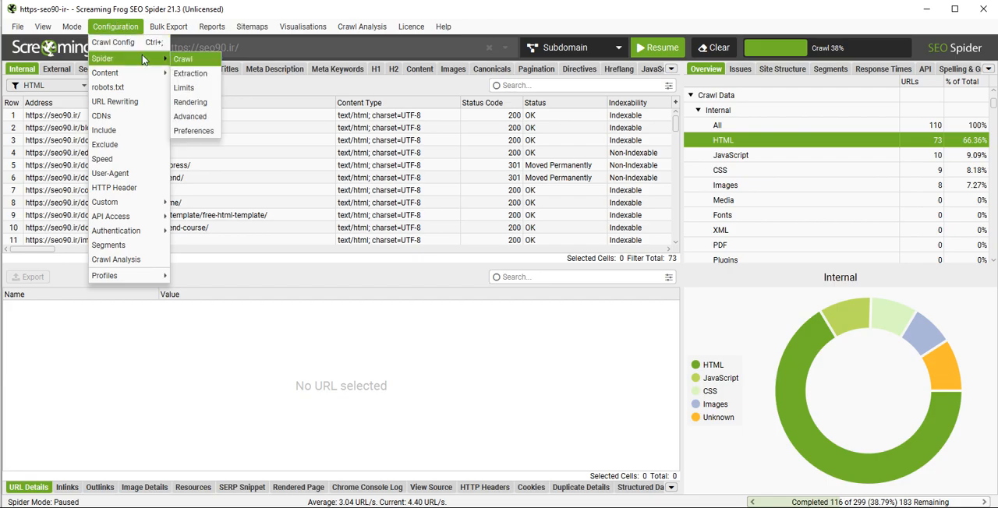
click(195, 60)
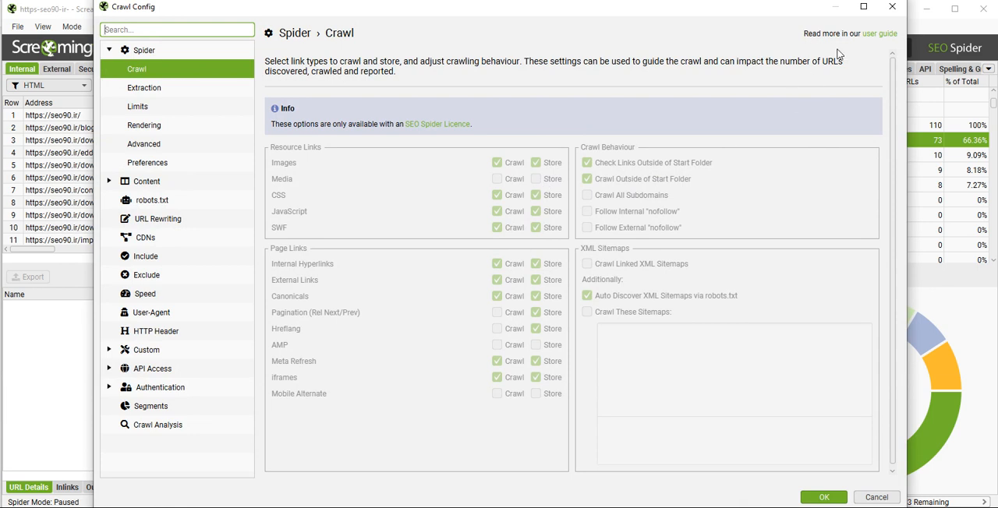
click(892, 6)
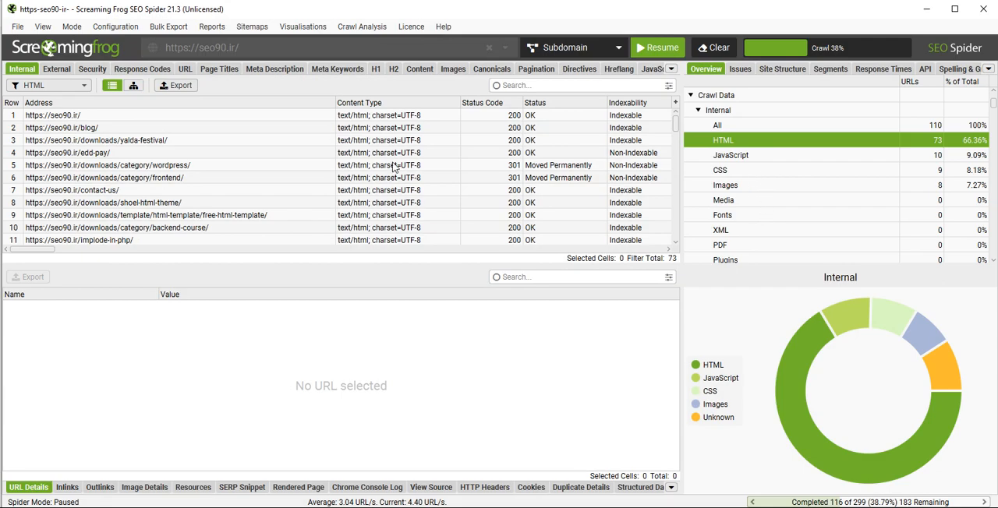
- Filter the internal results by Images, view Shahkare_Tolid_Mohtava.png at its copied address in the browser, and return to the SEO Spider
click(807, 188)
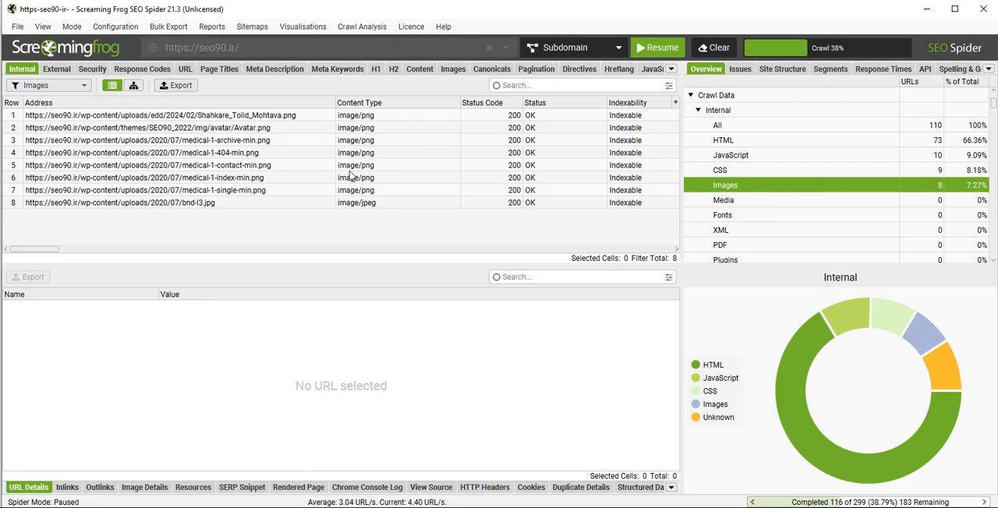
click(502, 117)
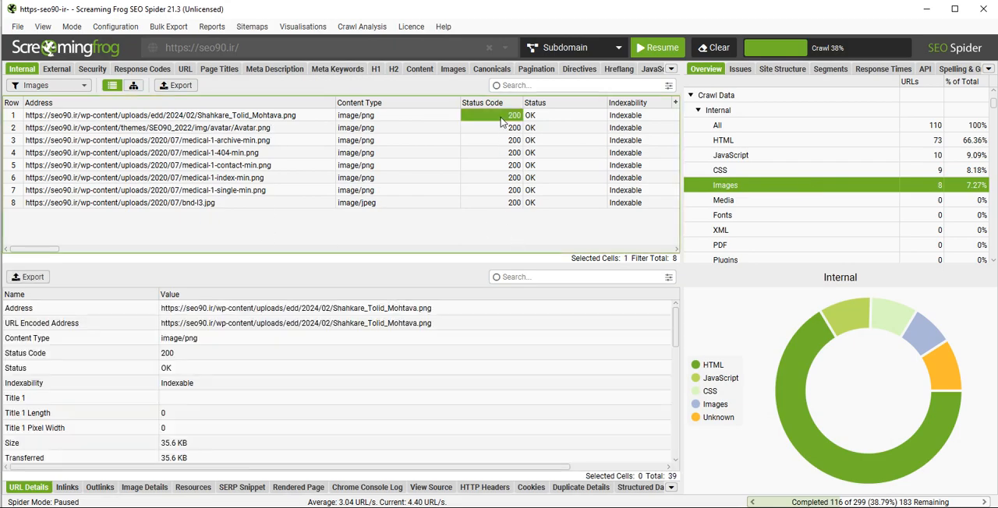
click(409, 308)
right_click(408, 307)
click(425, 316)
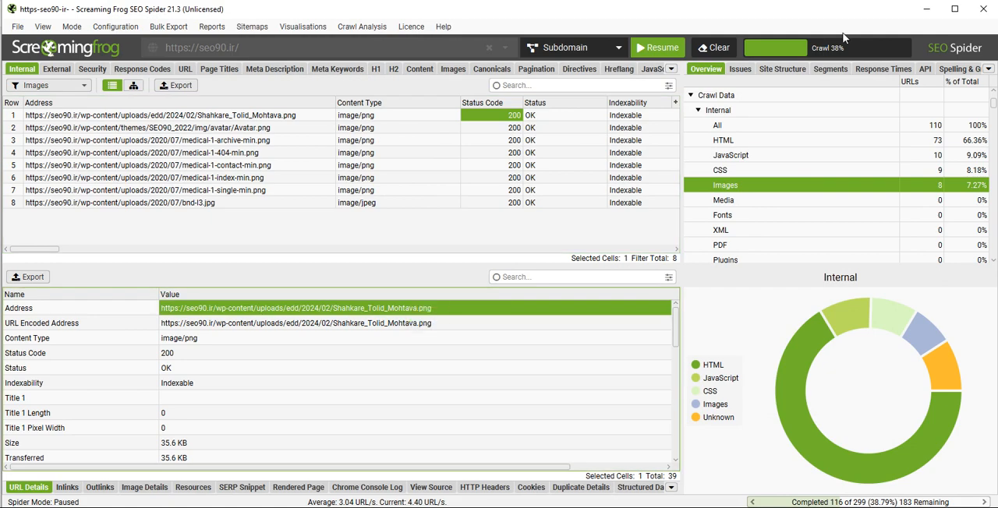
key(alt+Tab)
text(https://seo90.ir/wp-content/uploads/edd/2024/02/Shahkare_Tolid_Mohtava.png)
key(Return)
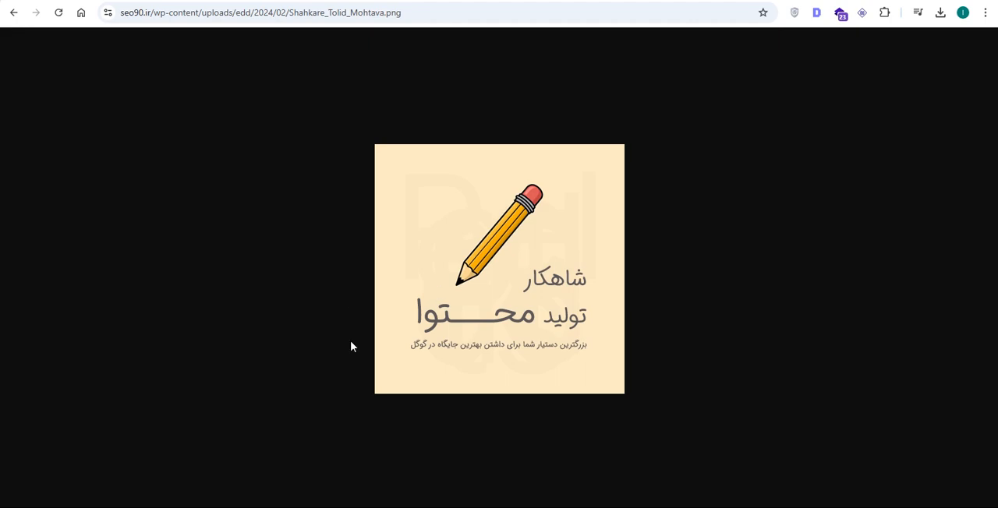
key(alt+Tab)
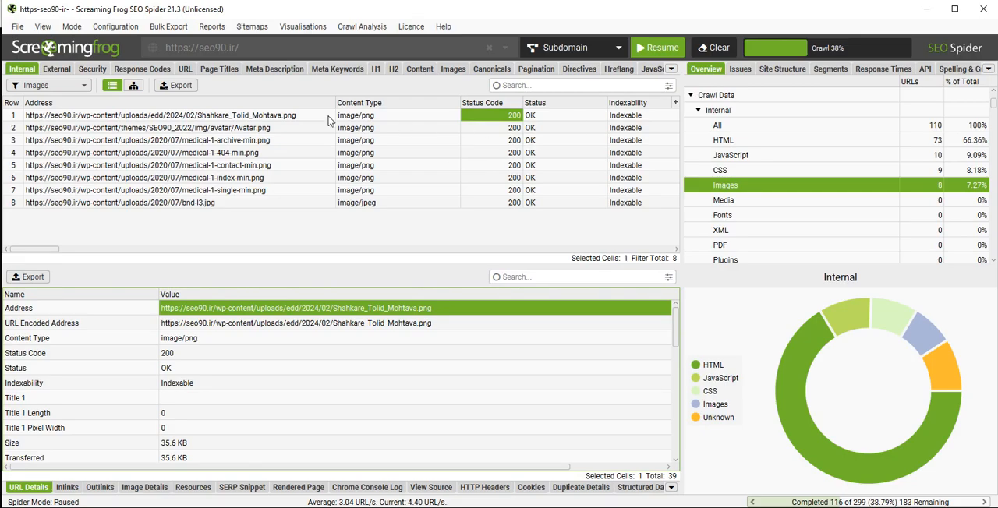
- Examine the URL details of Shahkare_Tolid_Mohtava.png, including its inlink and outlink fields
click(279, 117)
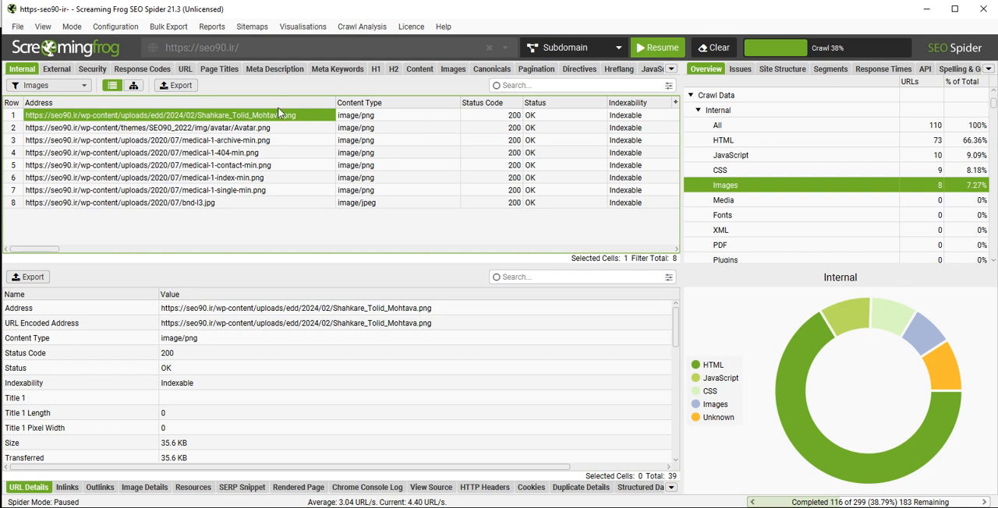
scroll(336, 378, down, 3)
scroll(339, 379, down, 6)
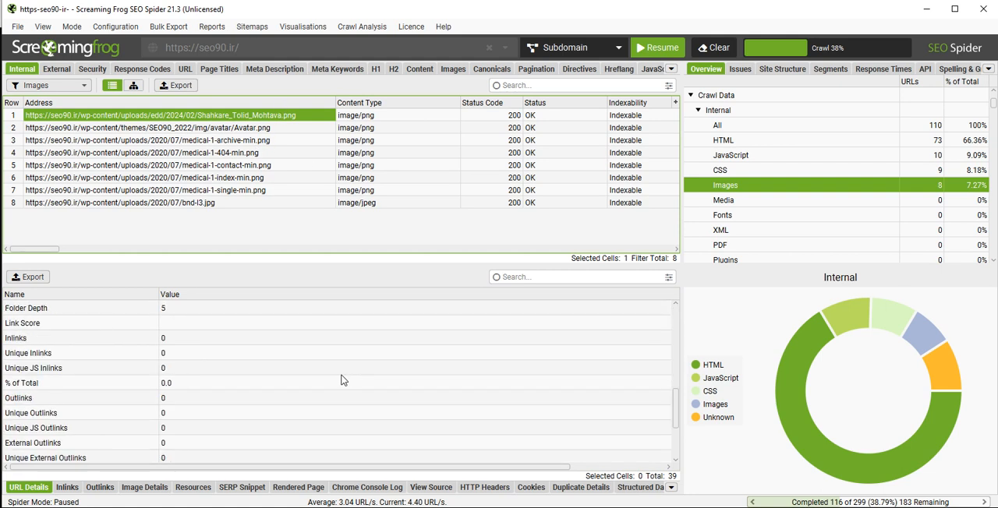
scroll(341, 381, up, 10)
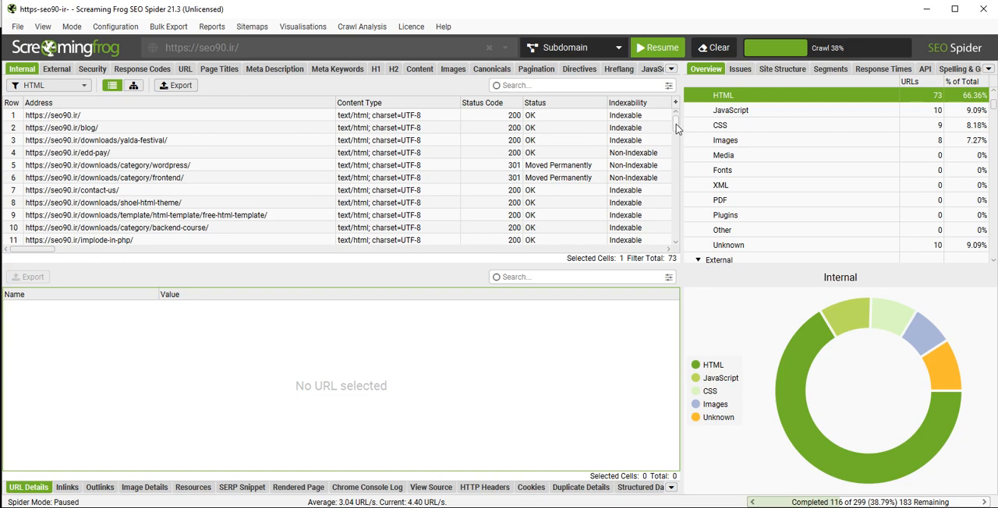
- Inspect the URL details of the implode-in-php, shopsome-html-theme and category/wordpress-articles pages in the HTML results
drag(676, 124, 676, 126)
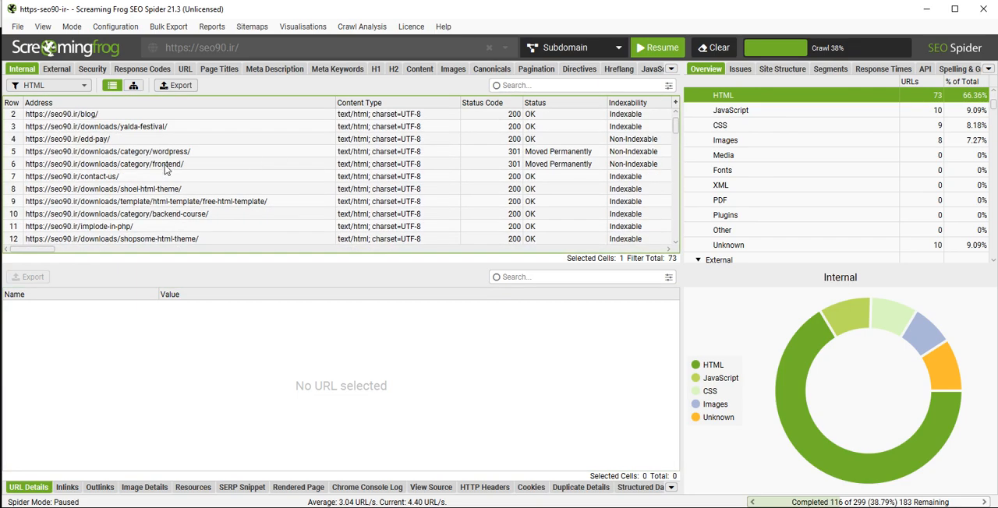
scroll(165, 170, down, 1)
click(152, 189)
scroll(150, 172, down, 1)
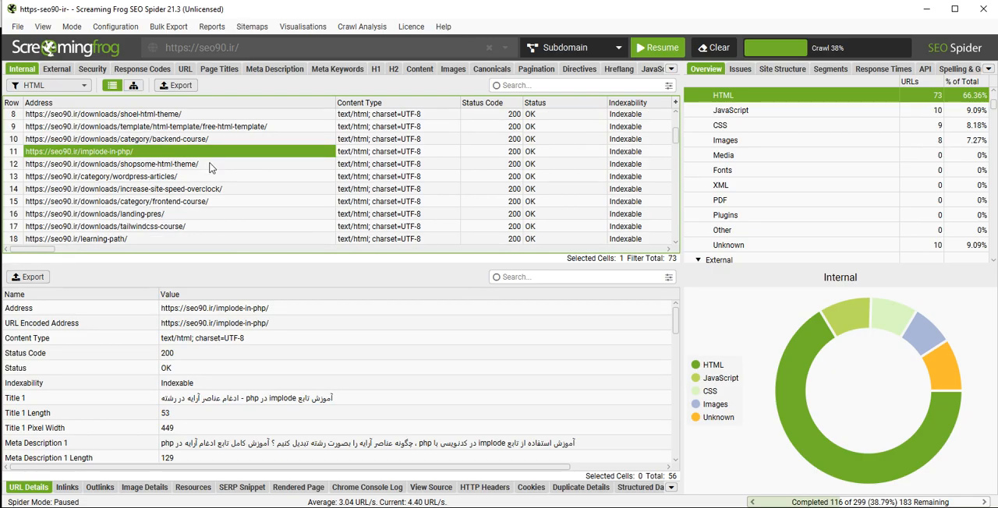
click(209, 164)
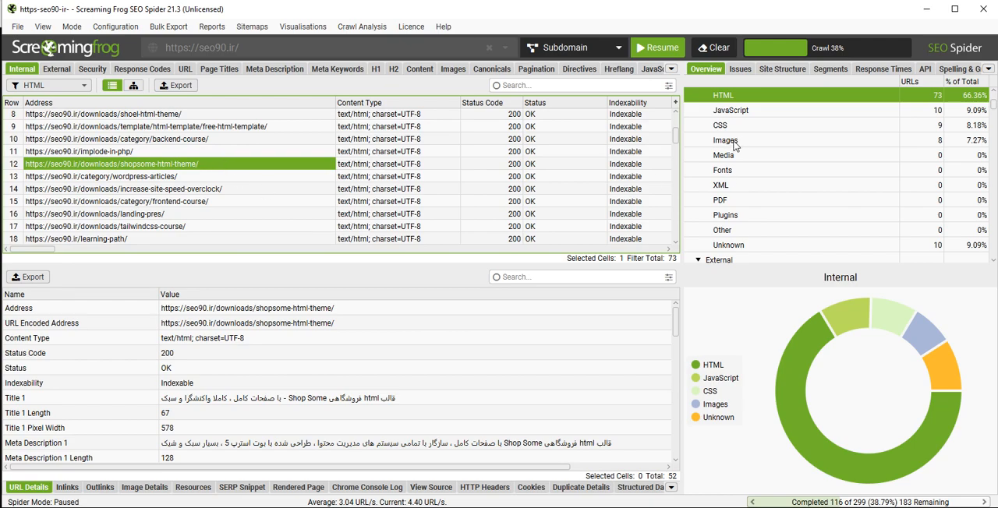
click(187, 181)
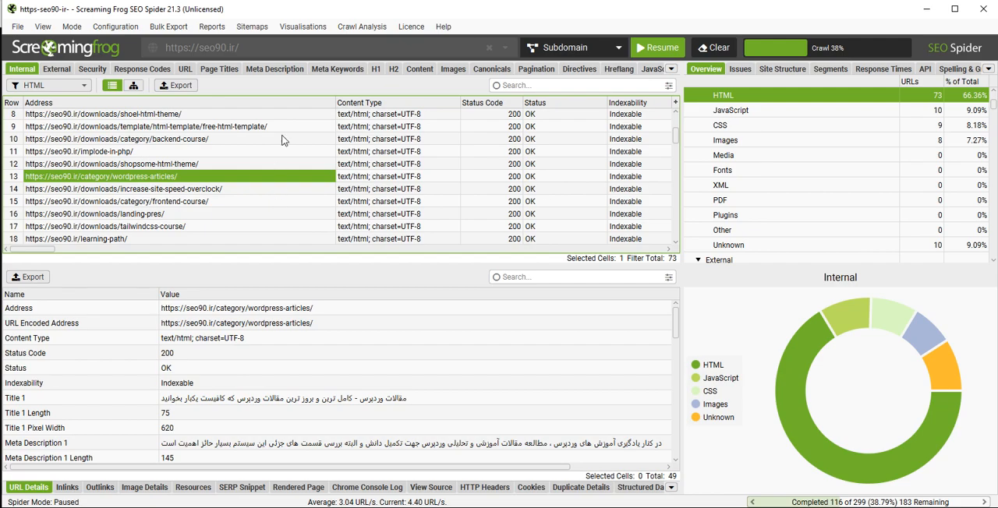
scroll(270, 193, up, 3)
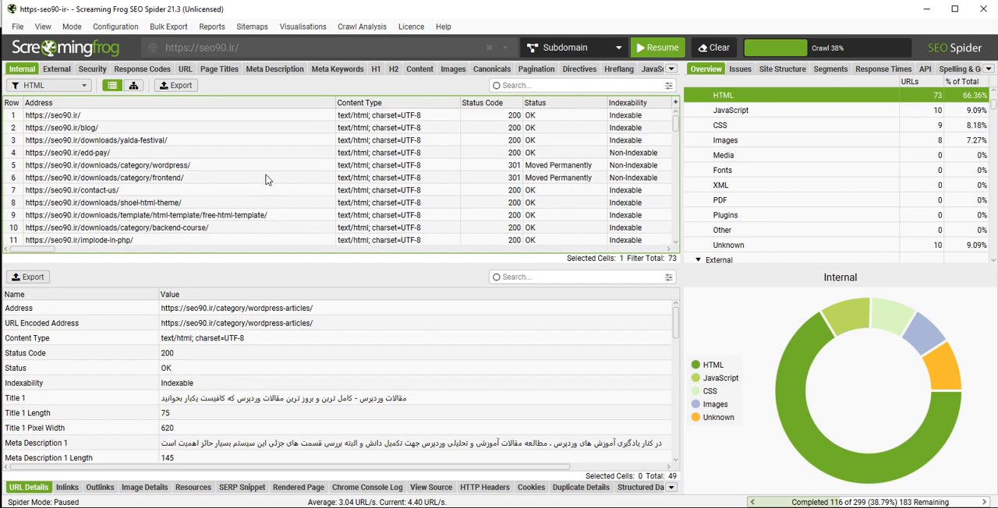
- Look through the whole list of HTML URLs and inspect the details of the problems-of-building-a-site-with-the-site-builder page
scroll(268, 180, down, 5)
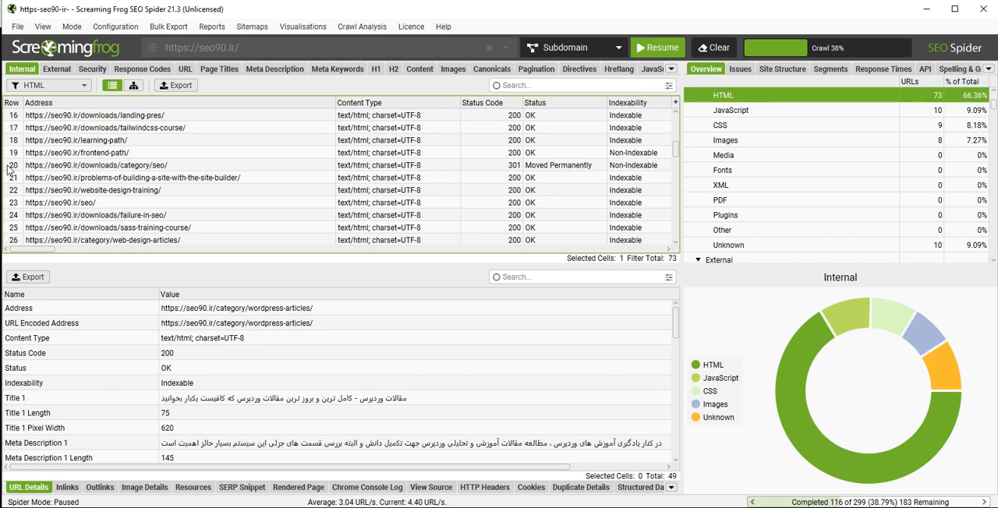
scroll(402, 156, down, 13)
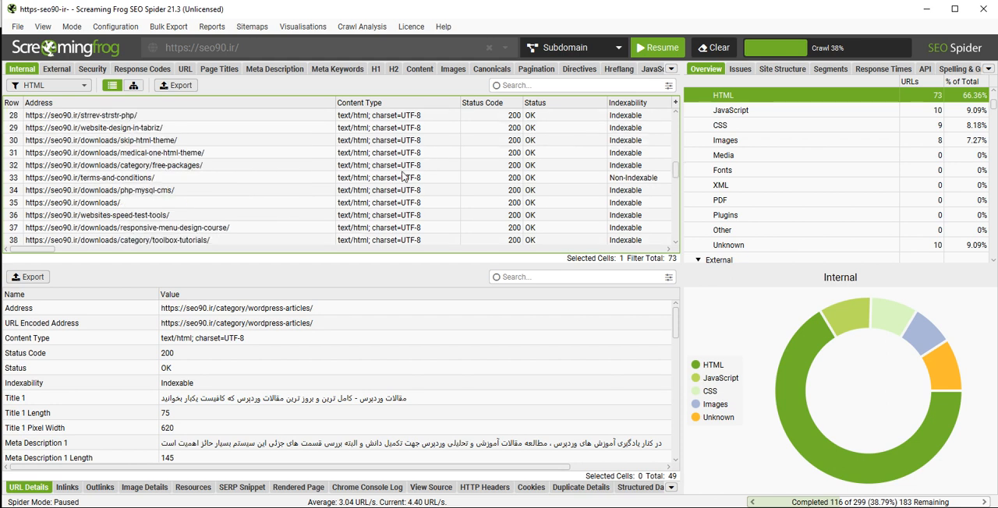
scroll(403, 177, down, 3)
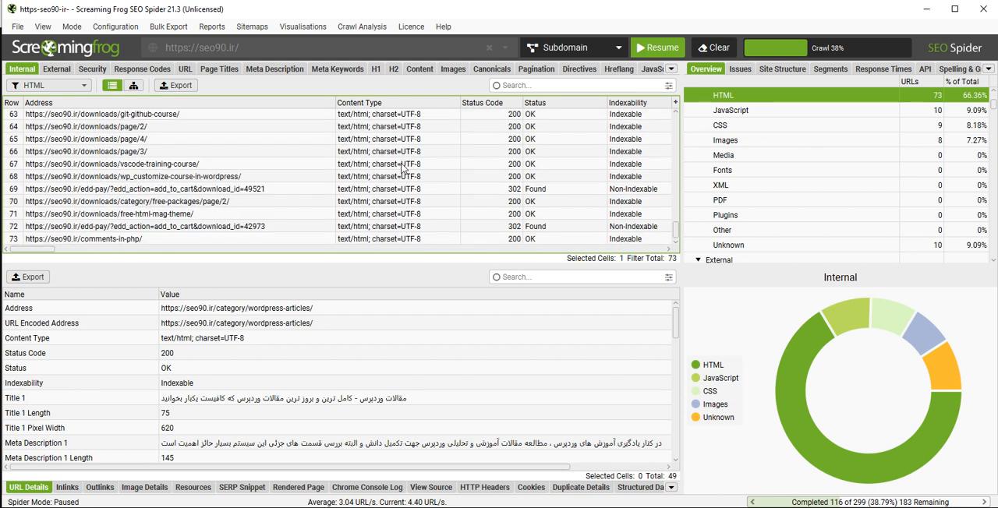
scroll(403, 168, up, 15)
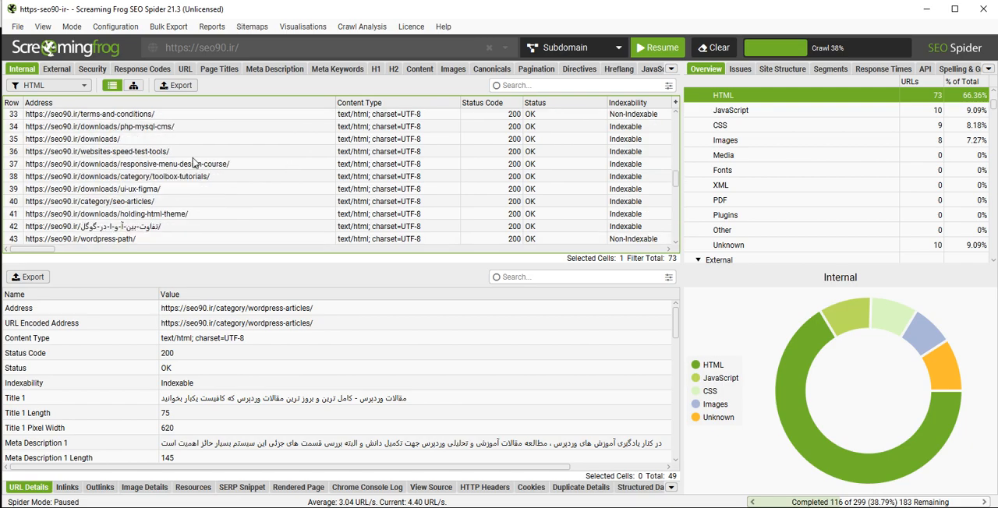
click(184, 156)
scroll(405, 185, up, 6)
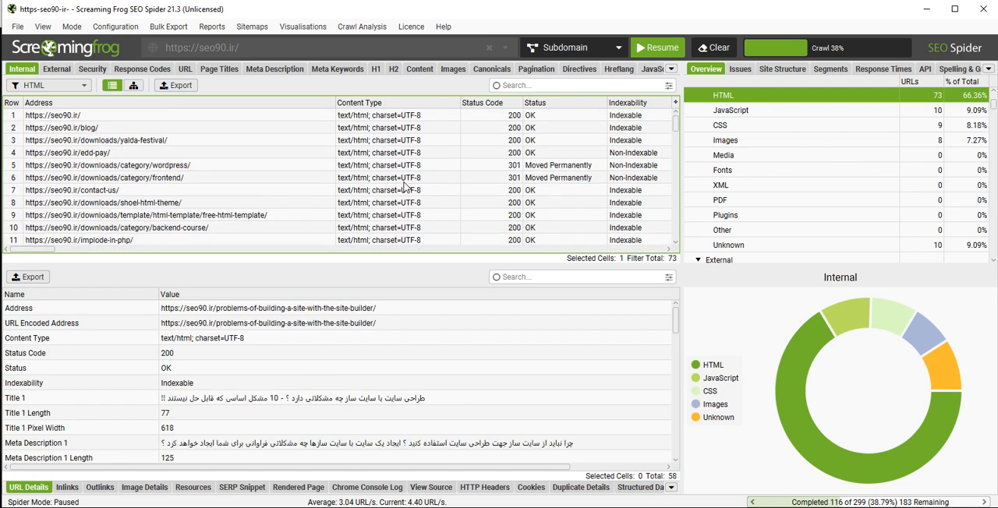
- Compare the URL details of the home page, blog, downloads/category/wordpress and category/wordpress-articles pages
click(404, 117)
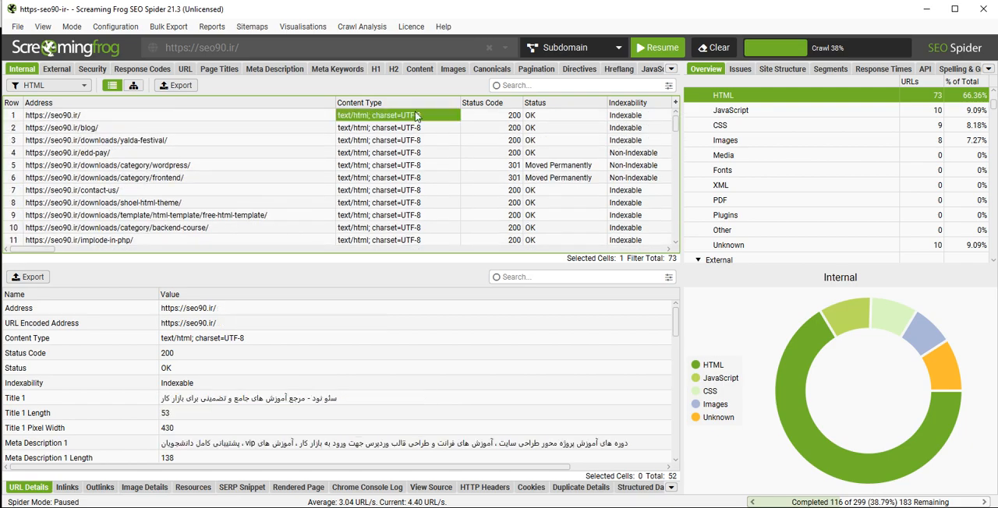
click(141, 131)
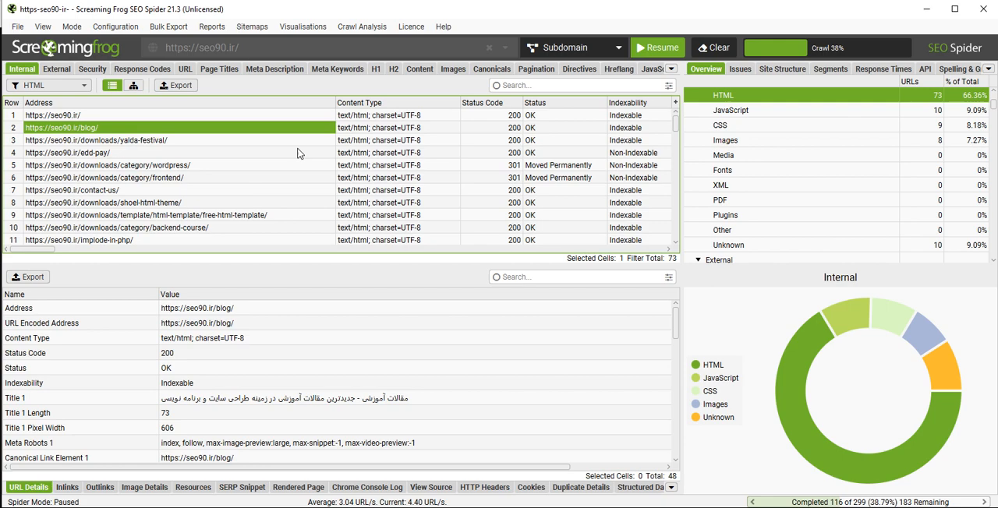
click(246, 162)
scroll(387, 162, down, 3)
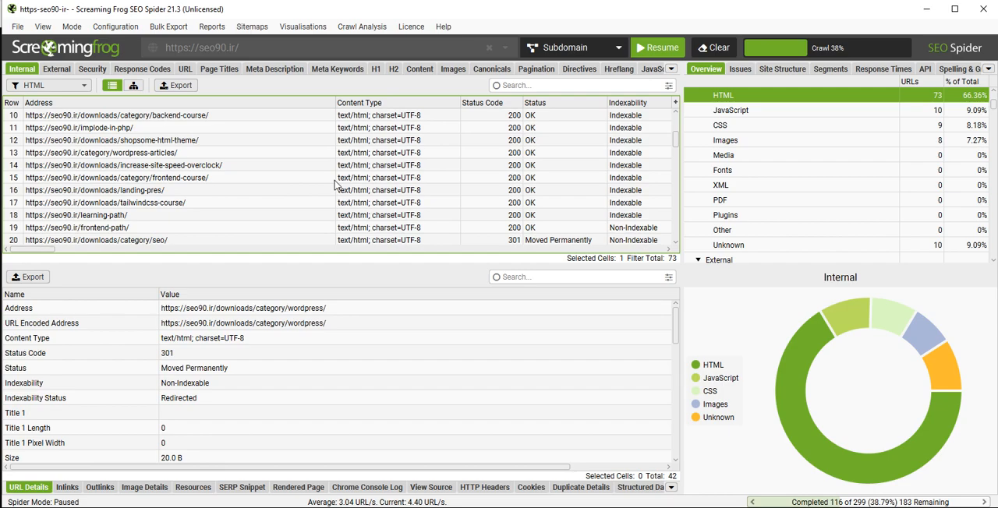
click(197, 156)
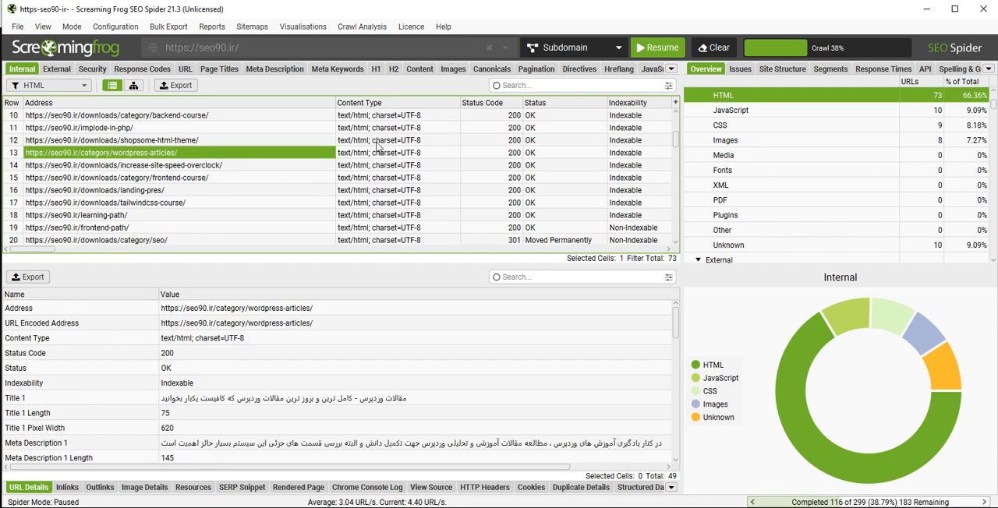
scroll(374, 160, up, 3)
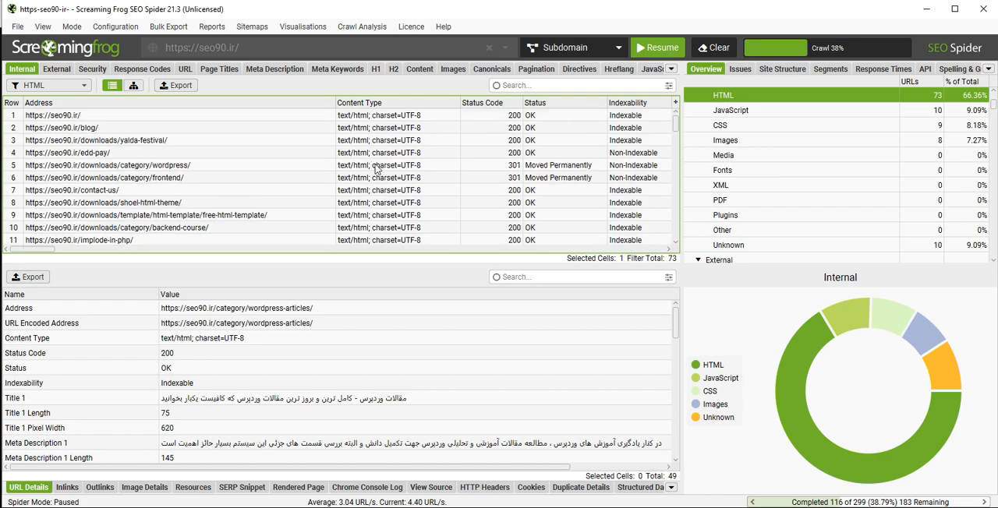
- Compare the status codes of the downloads/category/wordpress, yalda-festival and free-html-template pages
click(498, 166)
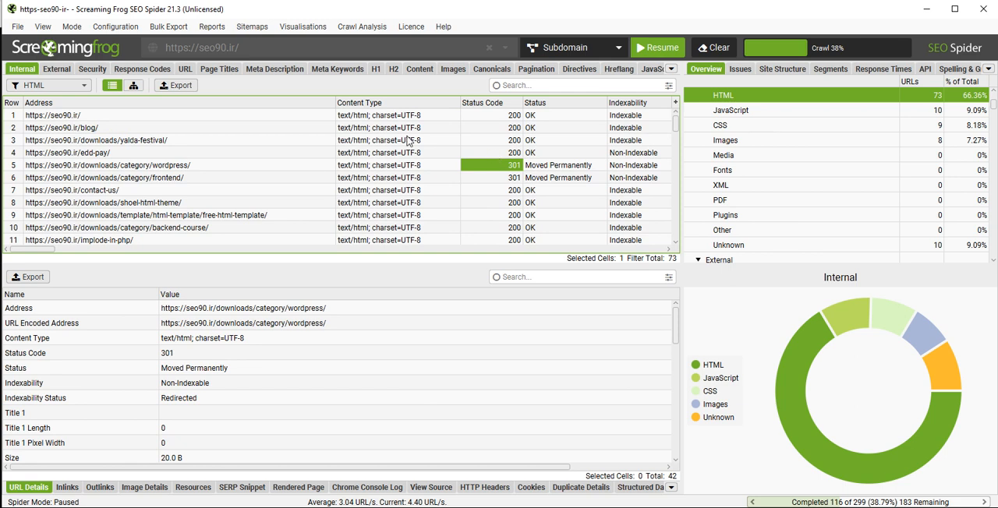
click(179, 142)
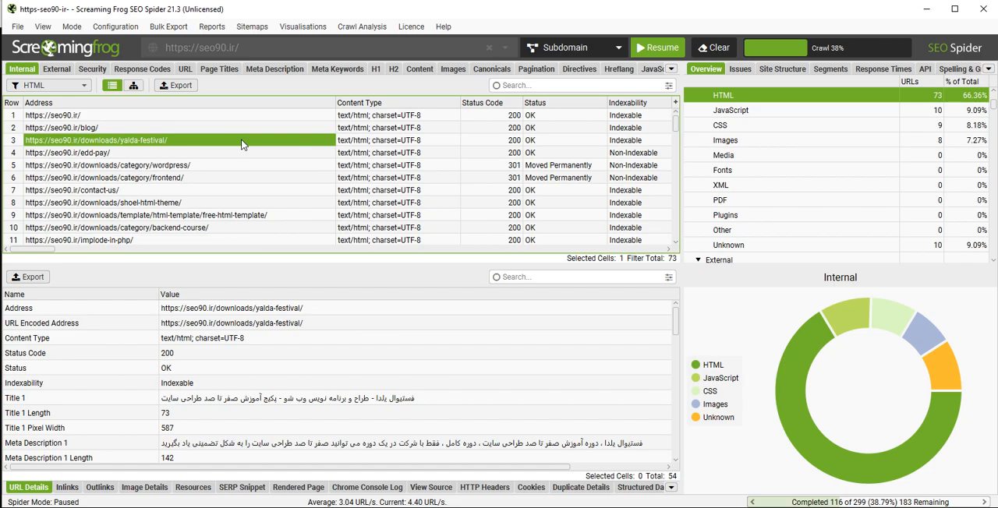
click(505, 145)
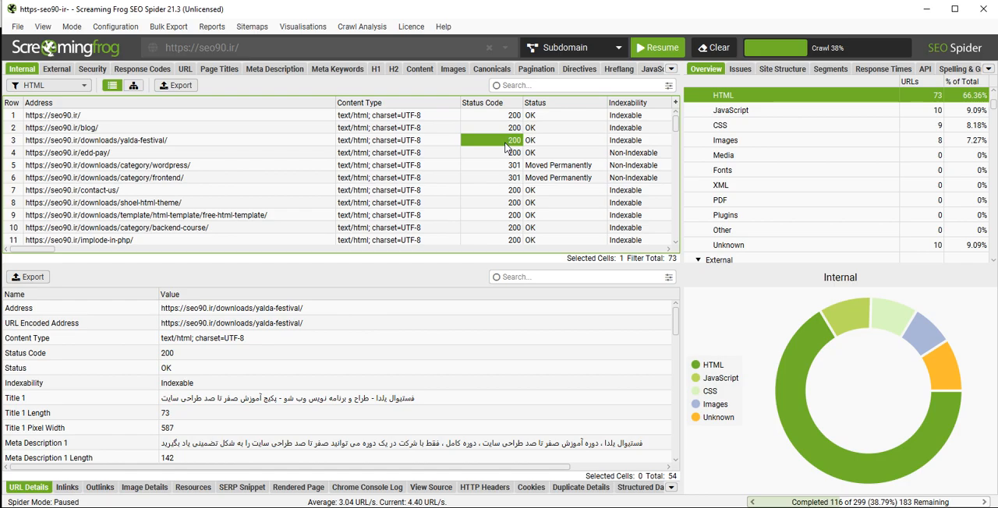
click(505, 217)
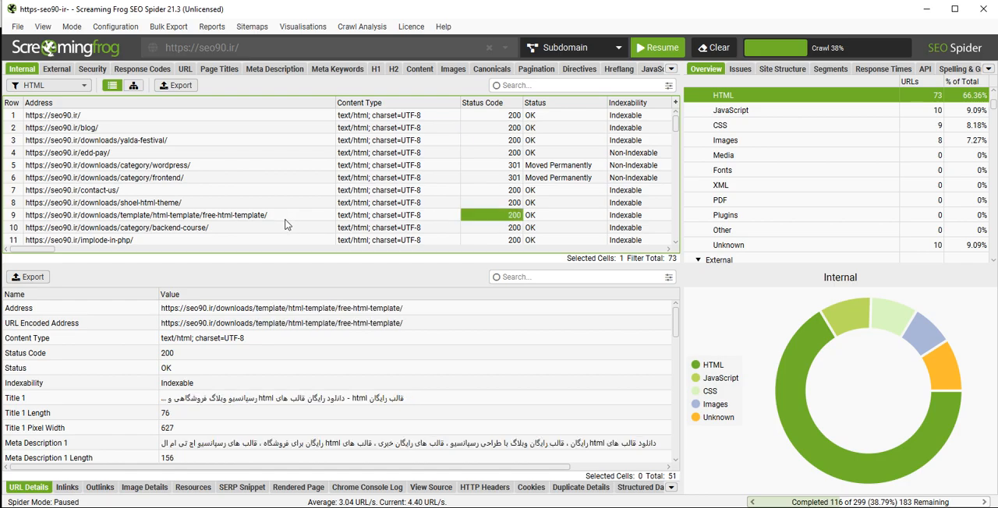
click(286, 218)
click(481, 219)
click(495, 166)
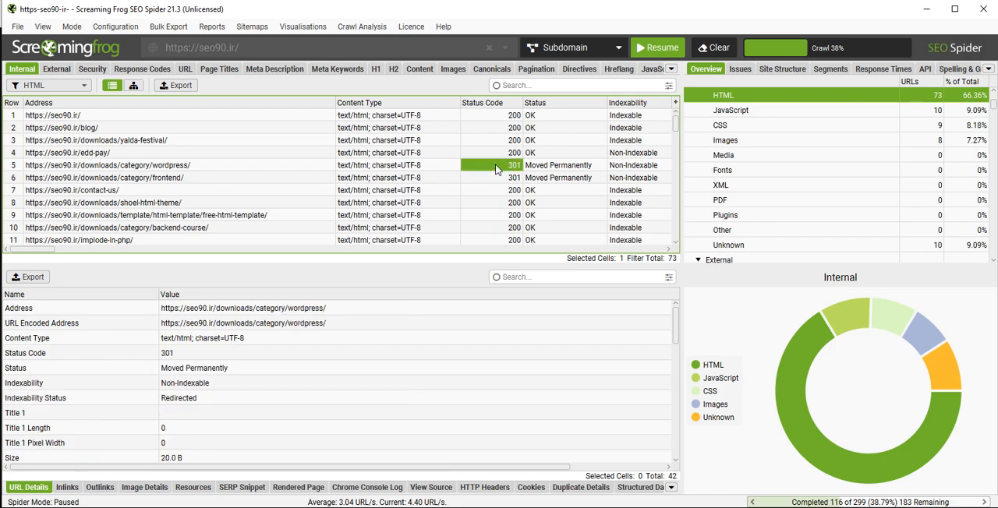
- Examine the status code, status, indexability status and redirect URL of the downloads/category/frontend page
click(226, 178)
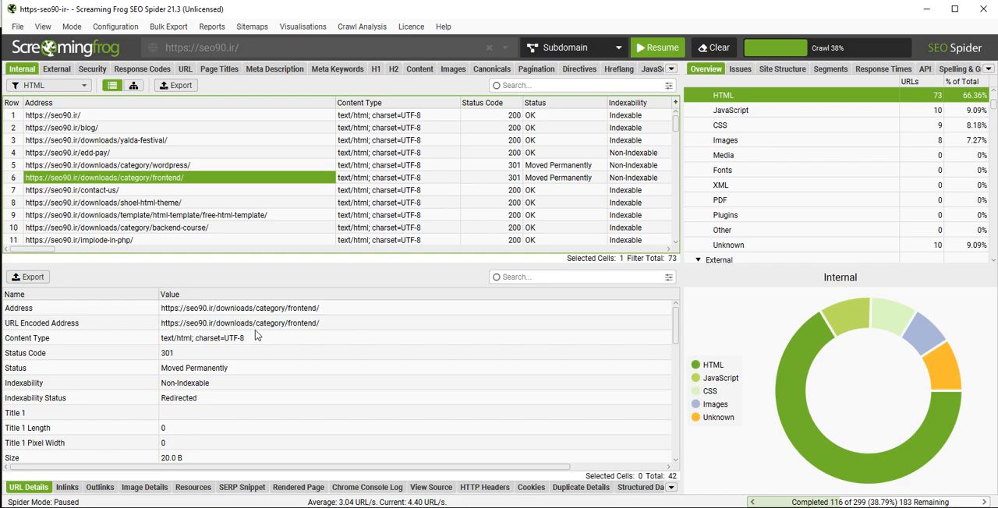
scroll(257, 358, down, 3)
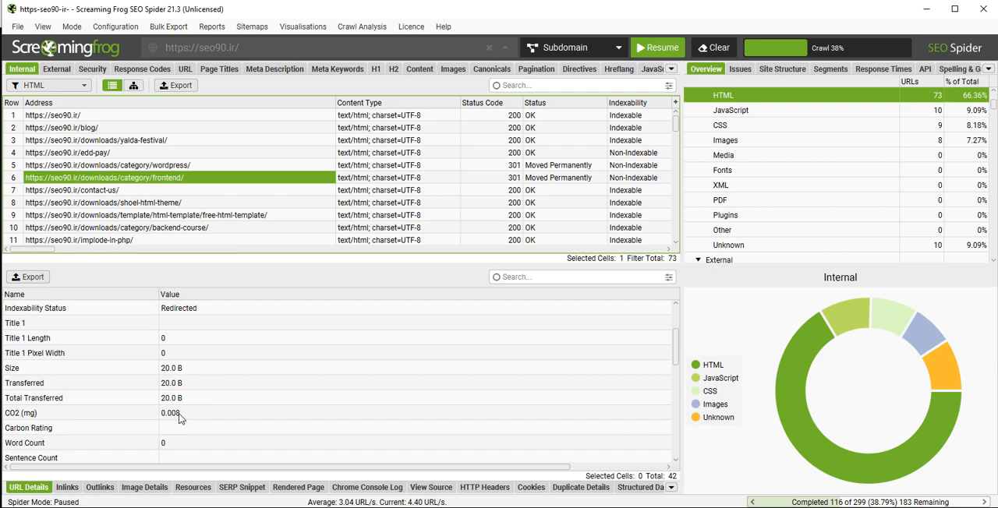
scroll(300, 315, up, 1)
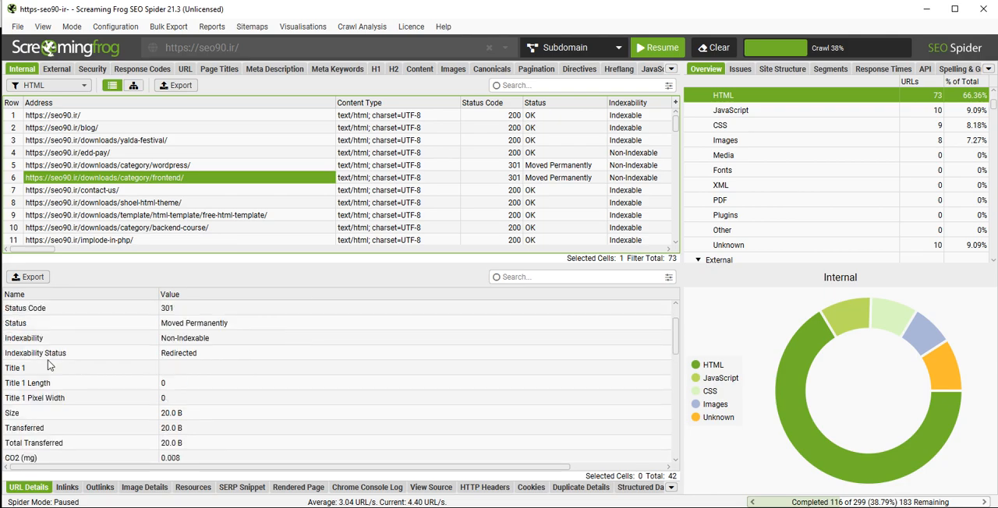
click(75, 356)
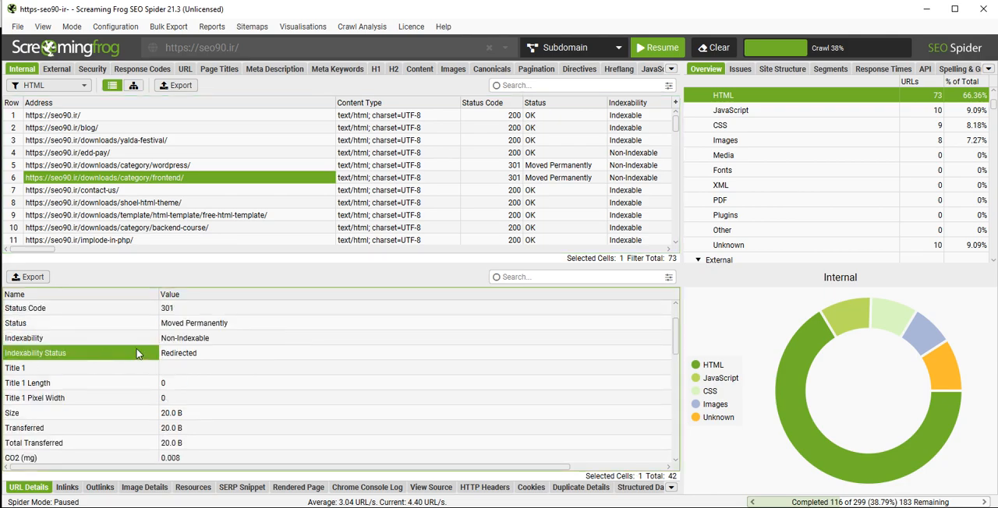
click(198, 356)
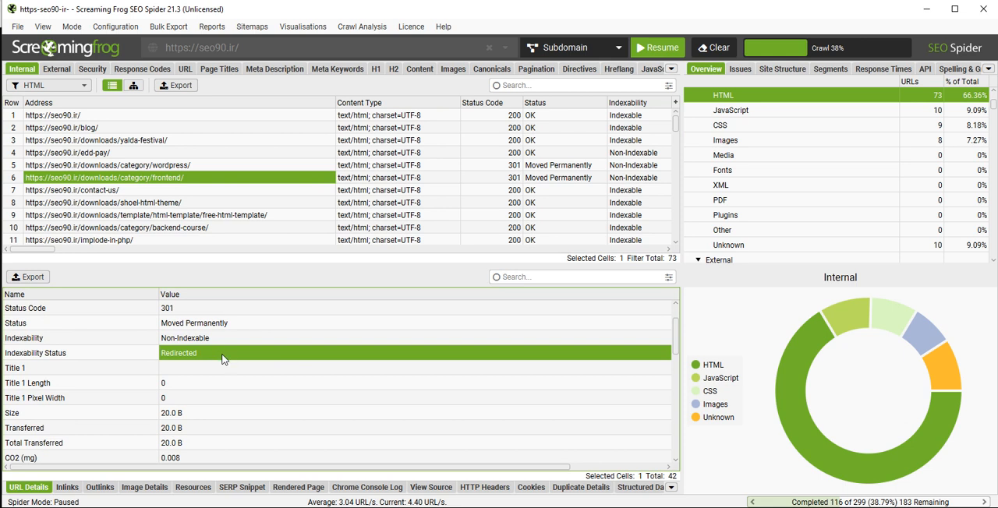
click(191, 309)
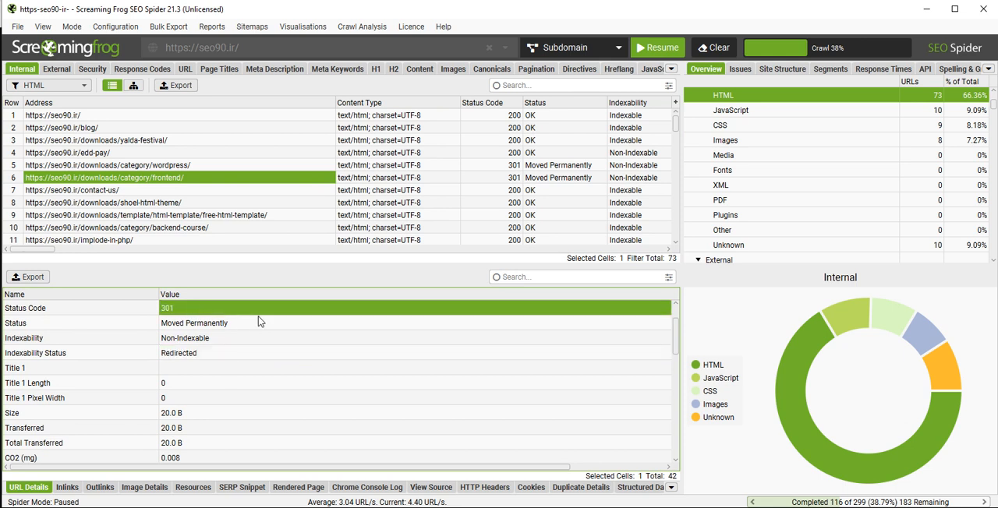
click(262, 323)
scroll(226, 352, down, 8)
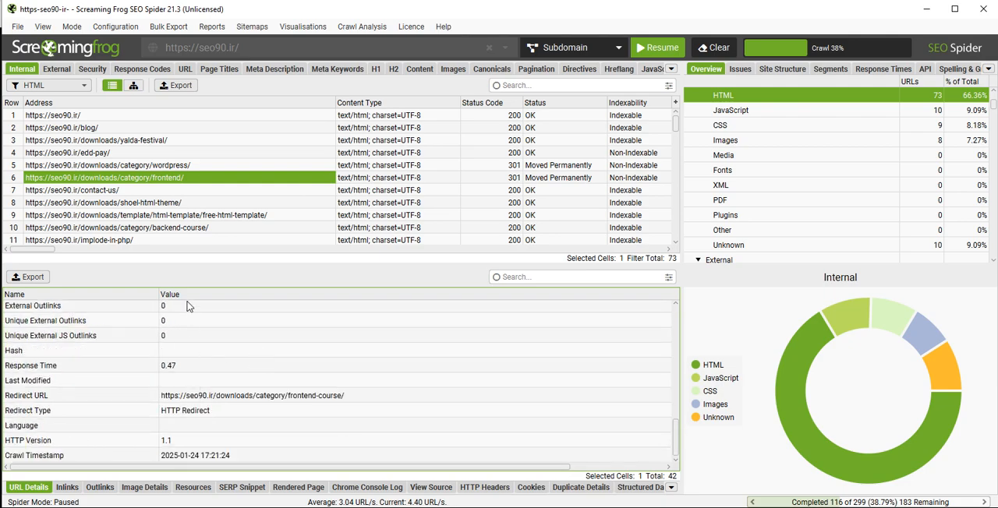
- Copy the address of the downloads/category/frontend page and open it in a new Chrome tab to test its redirect
click(327, 396)
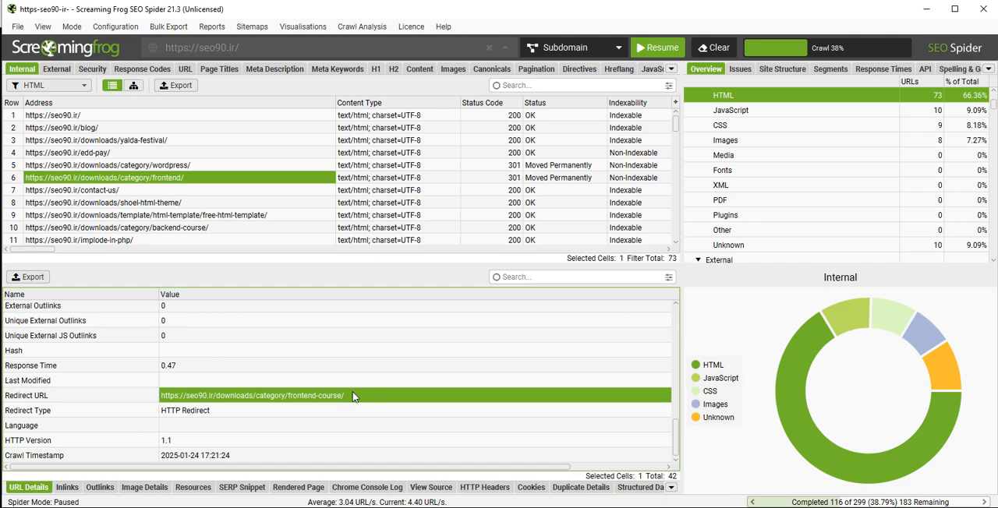
scroll(351, 365, up, 8)
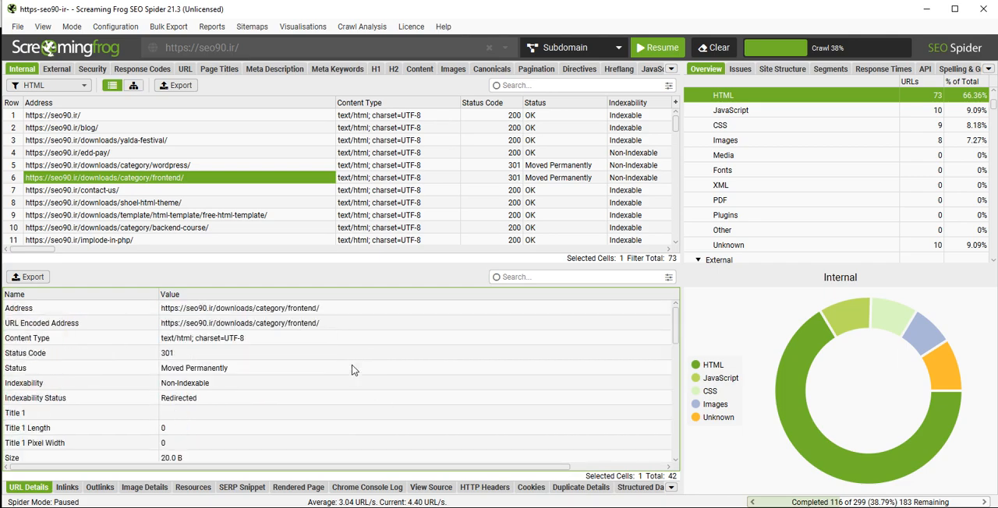
click(308, 308)
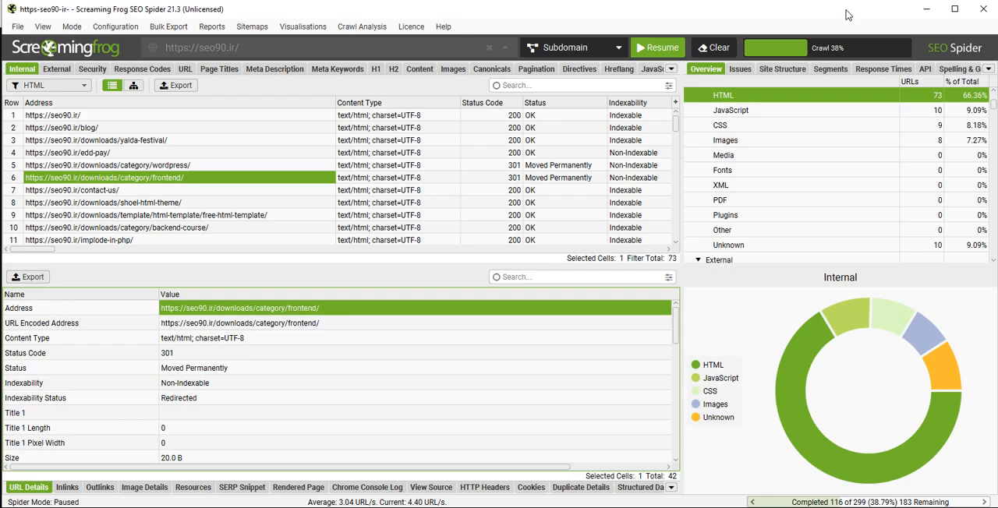
key(alt+Tab)
key(ctrl+t)
text(https://seo90.ir/downloads/category/frontend/)
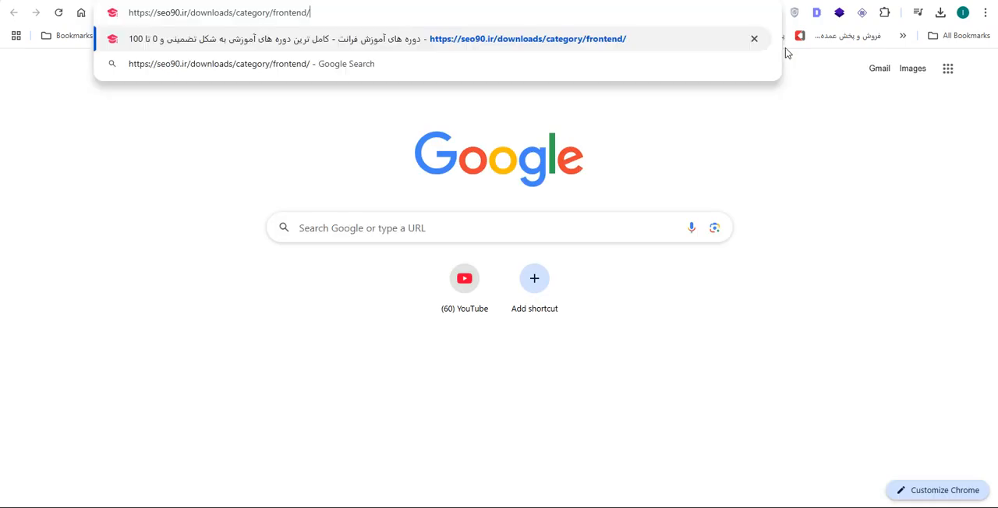
key(Return)
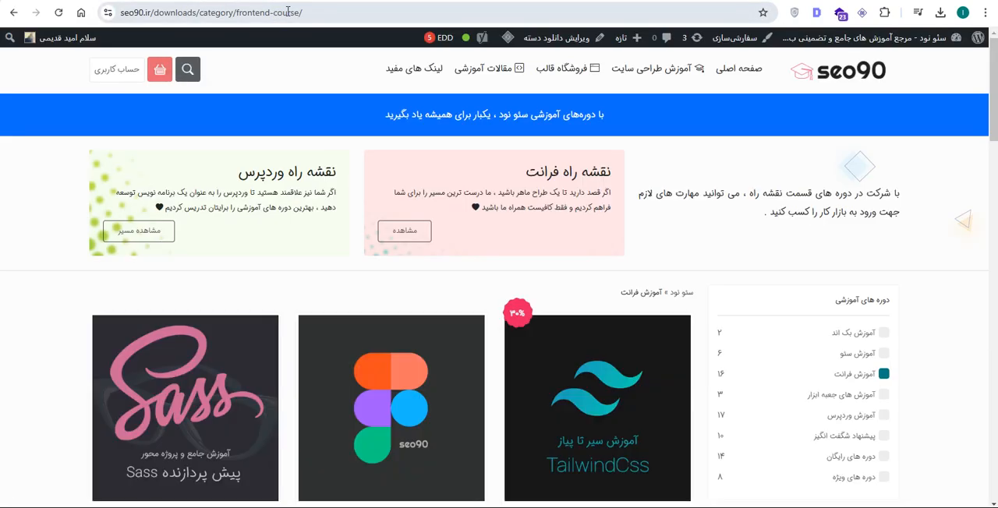
- Switch back to Screaming Frog SEO Spider, give the URL list more height, and check the status of the yalda-festival page
key(alt+Tab)
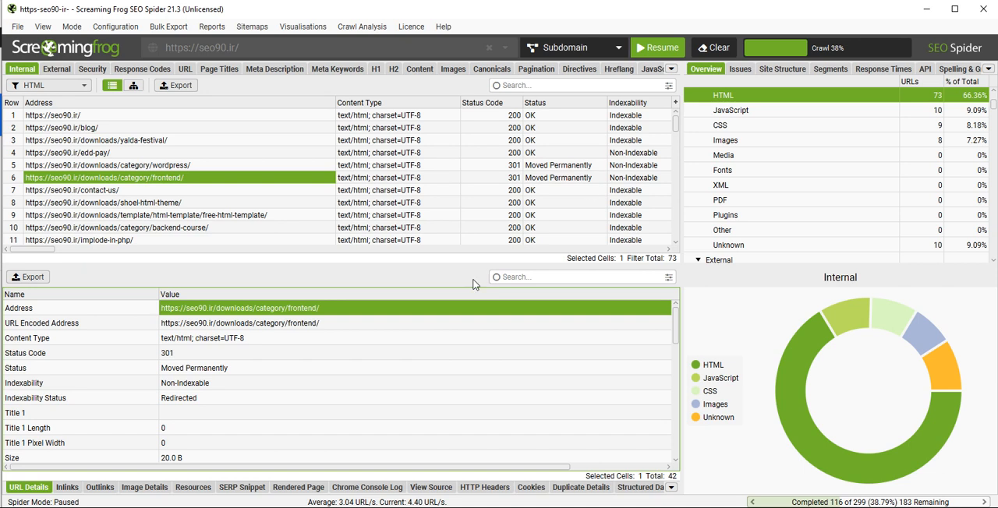
drag(472, 265, 479, 287)
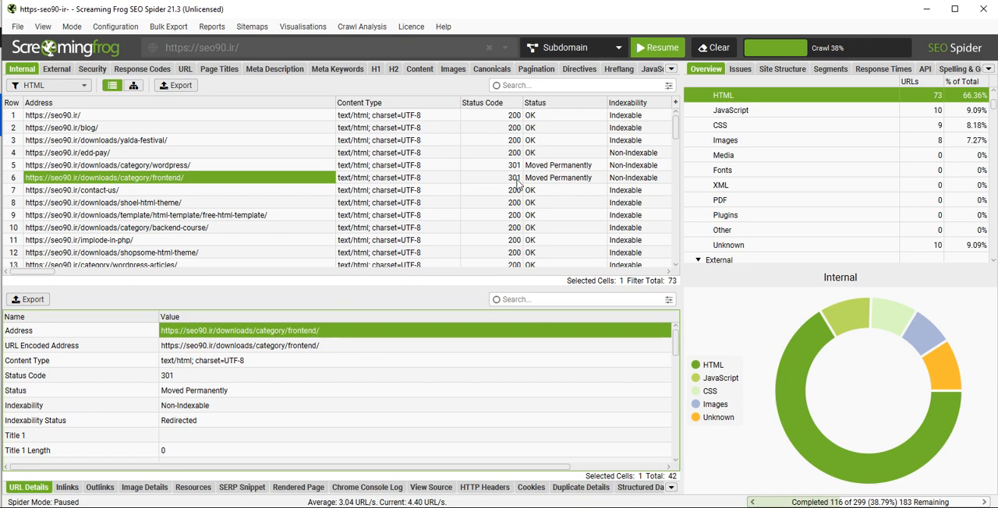
scroll(518, 186, down, 1)
scroll(508, 183, up, 1)
click(545, 143)
click(492, 147)
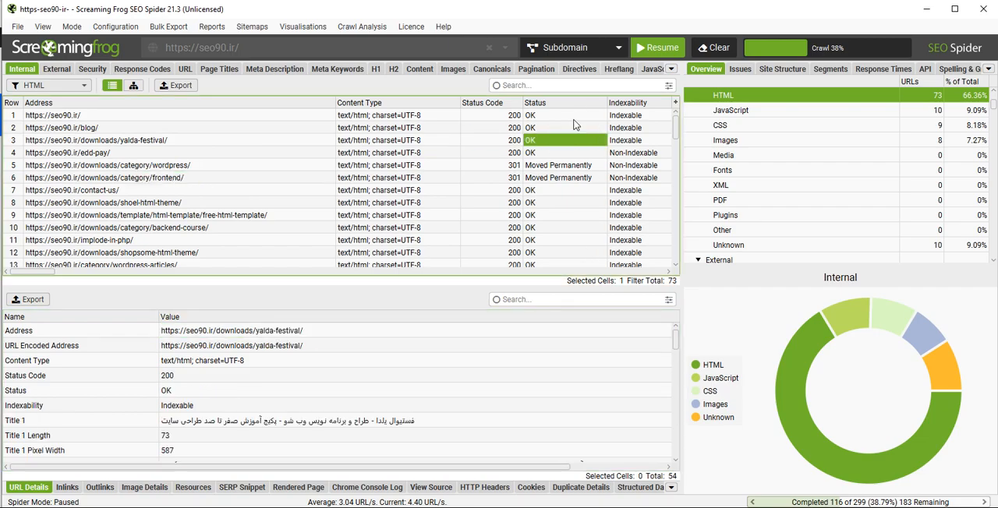
- Examine the status code, status, URL details and indexability of the downloads/category/wordpress page
click(582, 167)
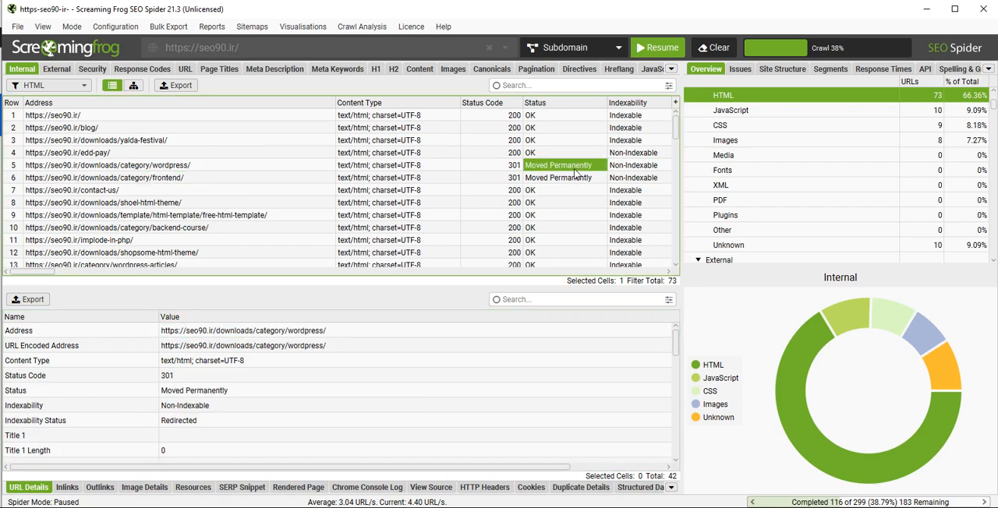
click(513, 167)
click(582, 163)
scroll(575, 201, down, 2)
scroll(575, 202, up, 1)
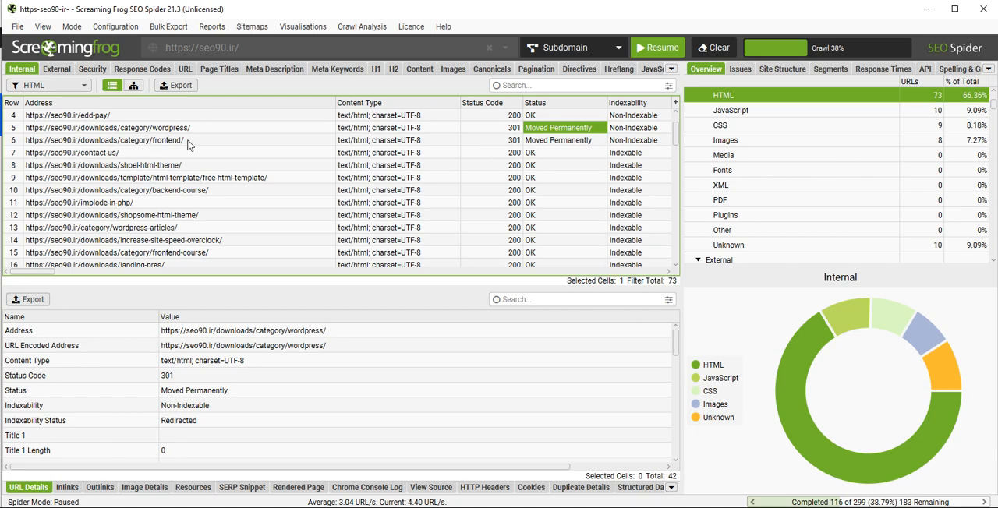
scroll(262, 329, down, 10)
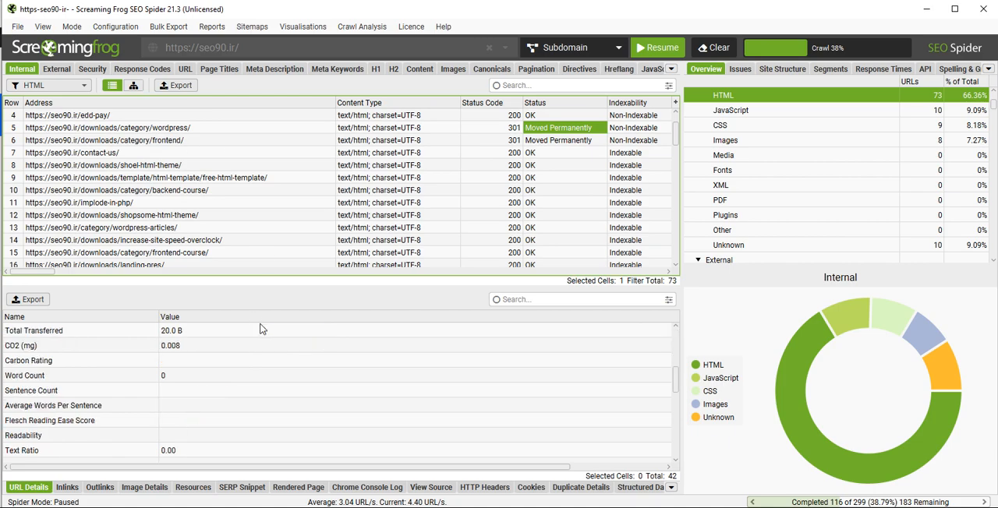
scroll(277, 362, up, 10)
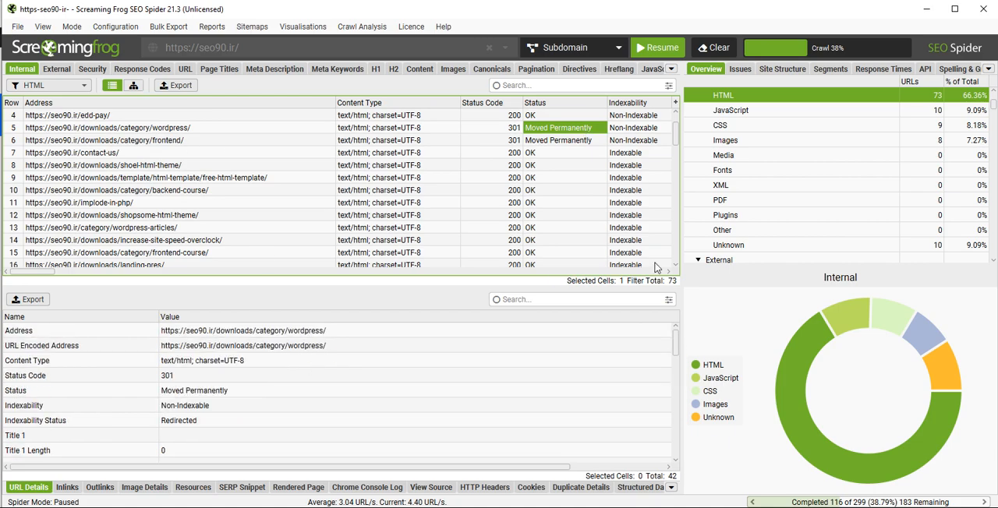
click(668, 272)
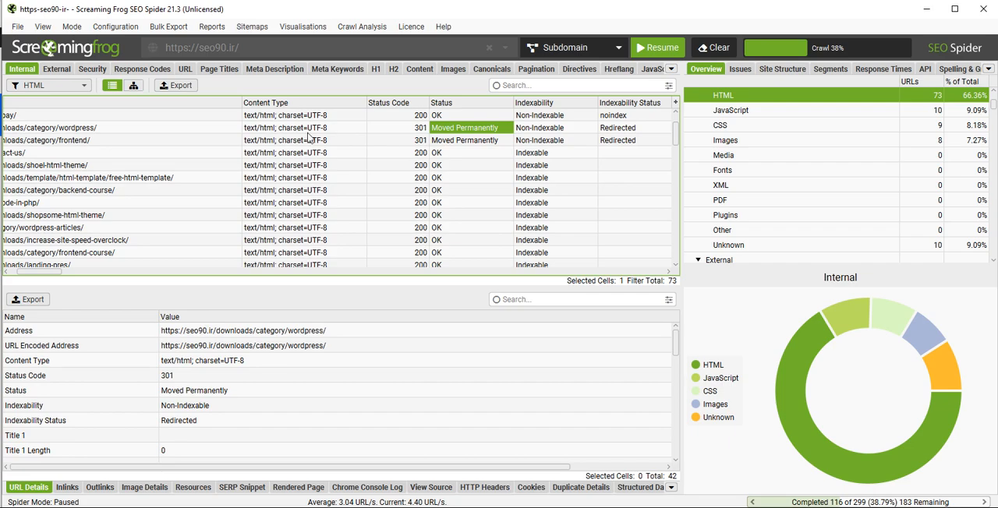
click(569, 131)
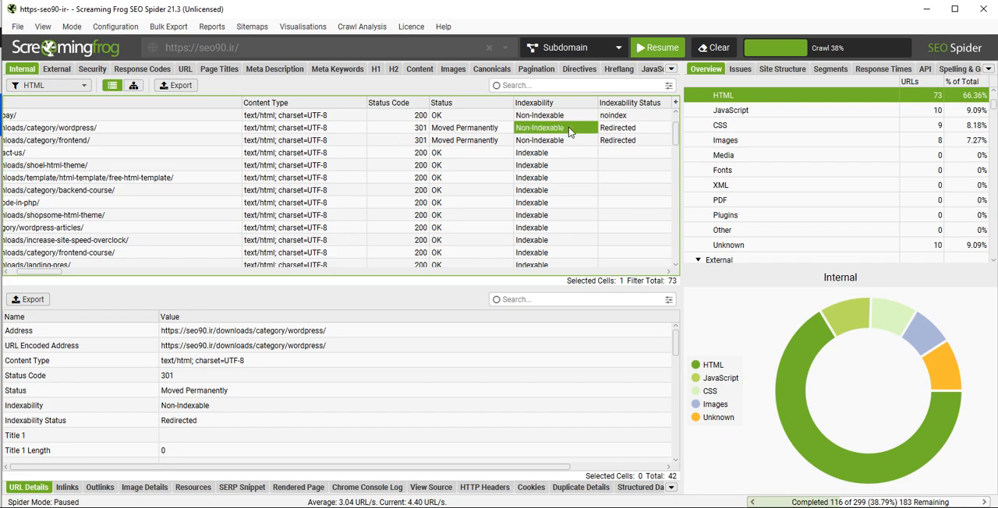
- Find the frontend-path page in the URL list and examine its status, indexability and indexability status
scroll(546, 190, down, 4)
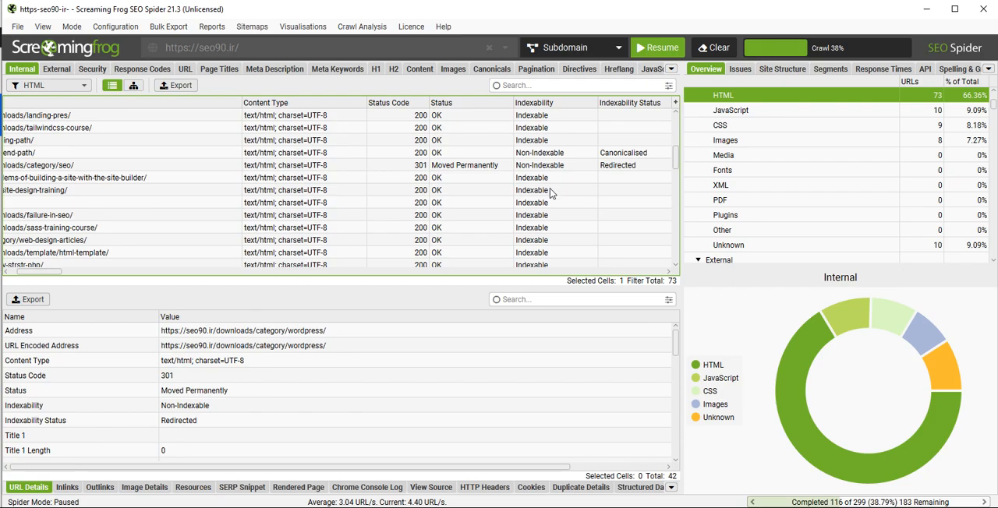
click(52, 154)
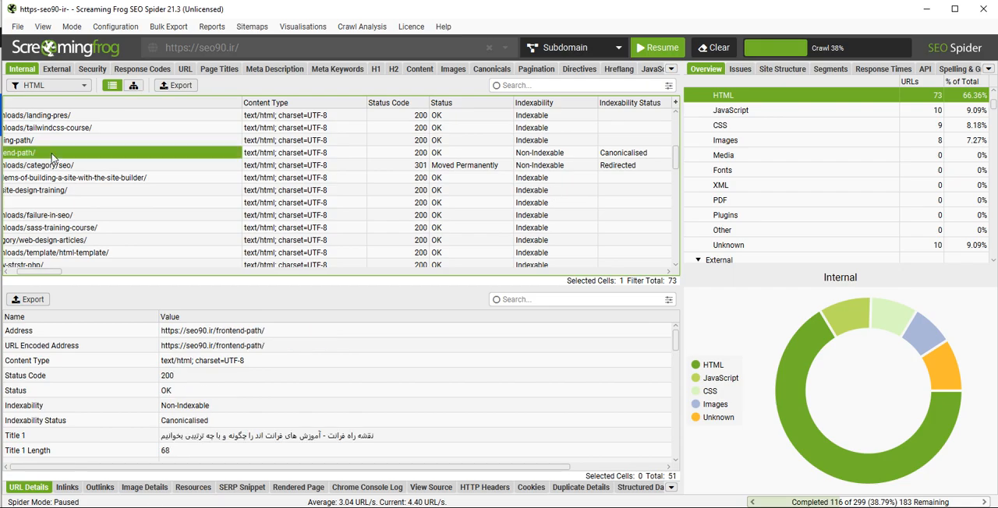
click(13, 469)
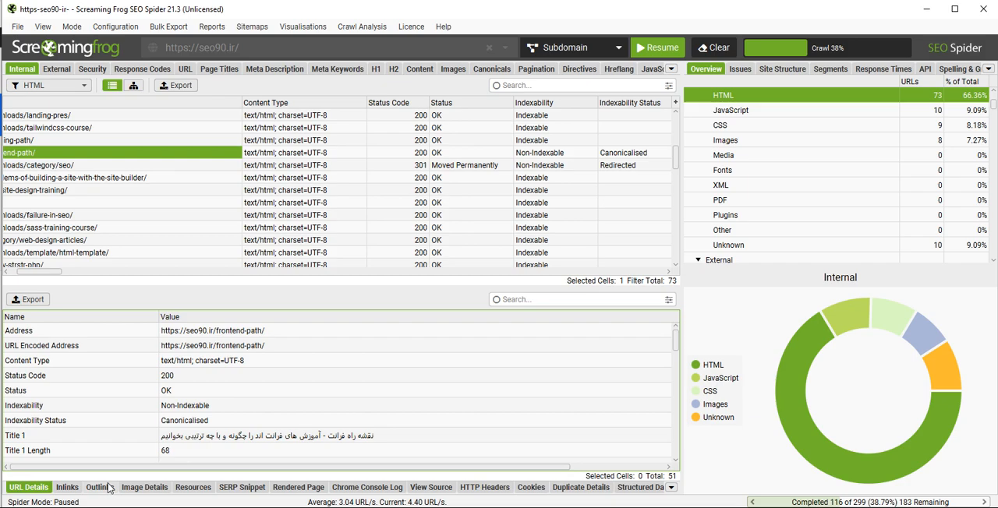
mouse_move(46, 275)
mouse_down()
mouse_move(37, 275)
mouse_move(56, 262)
mouse_up()
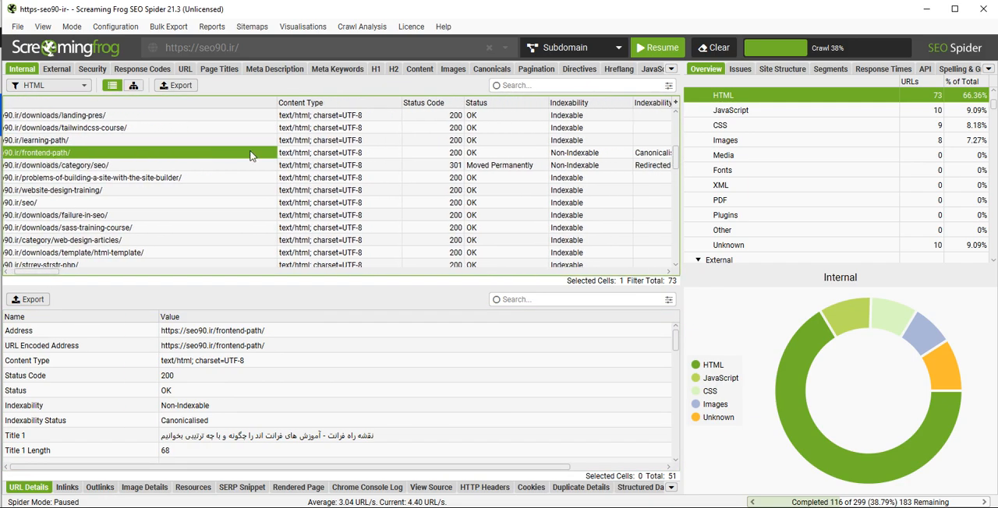
click(508, 153)
click(613, 156)
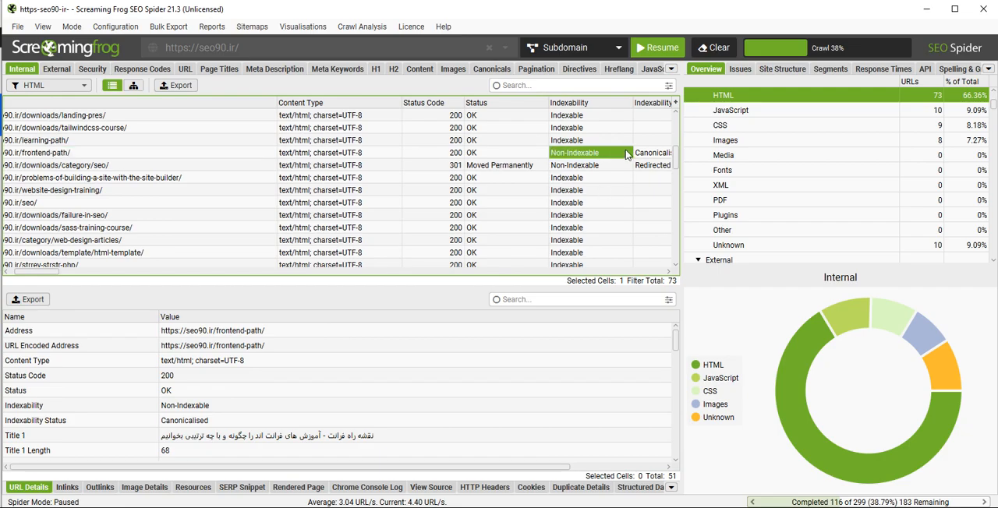
drag(29, 273, 34, 273)
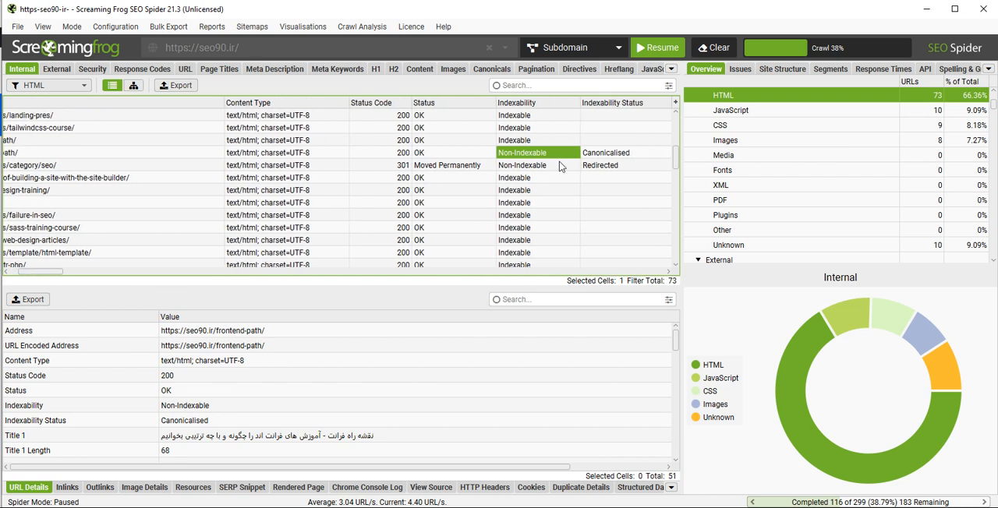
click(624, 156)
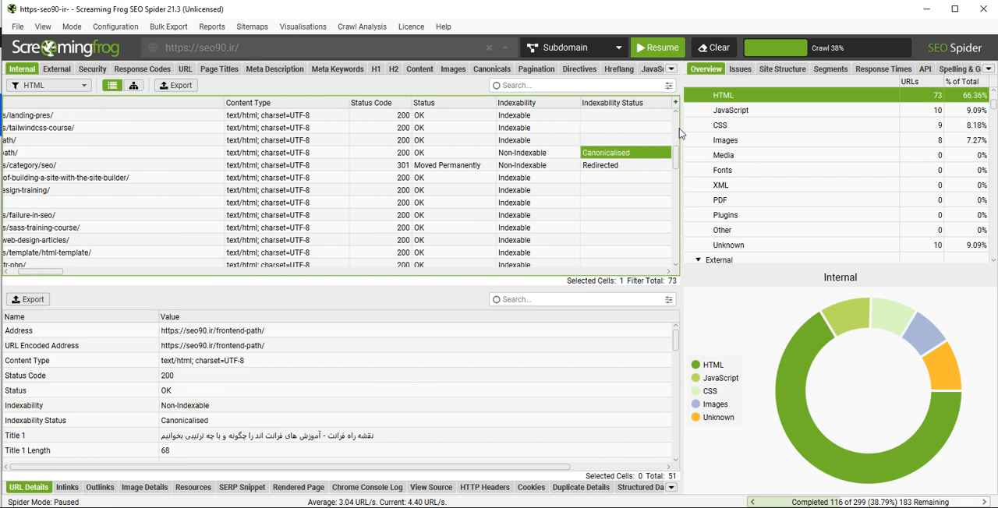
click(123, 158)
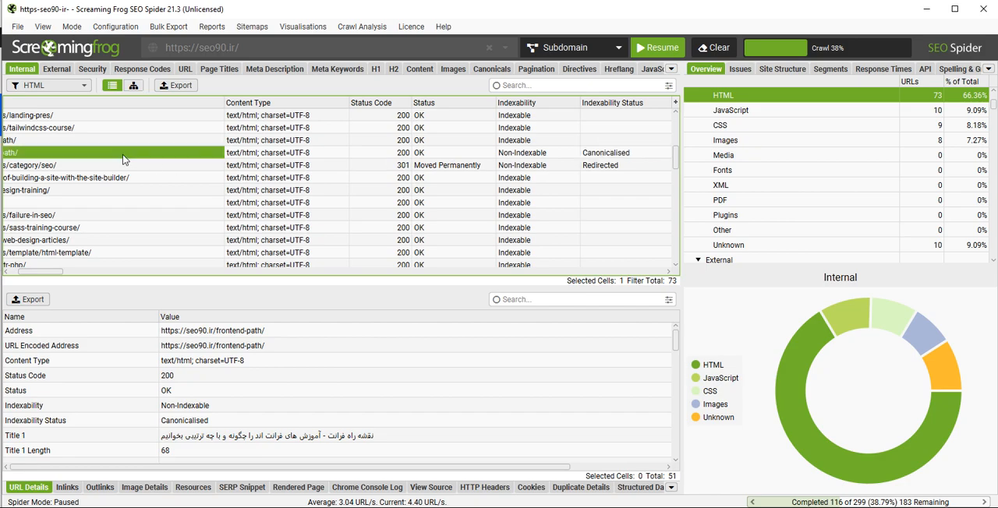
drag(61, 268, 39, 270)
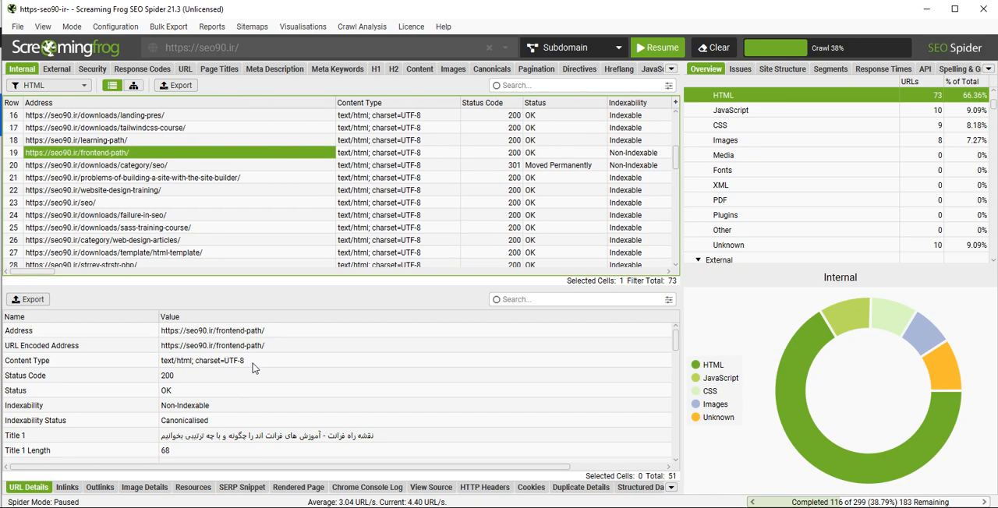
- Look through the URL details of the frontend-path page, checking its indexability and Canonical Link Element 1
scroll(253, 360, down, 2)
scroll(251, 365, down, 2)
scroll(248, 373, up, 2)
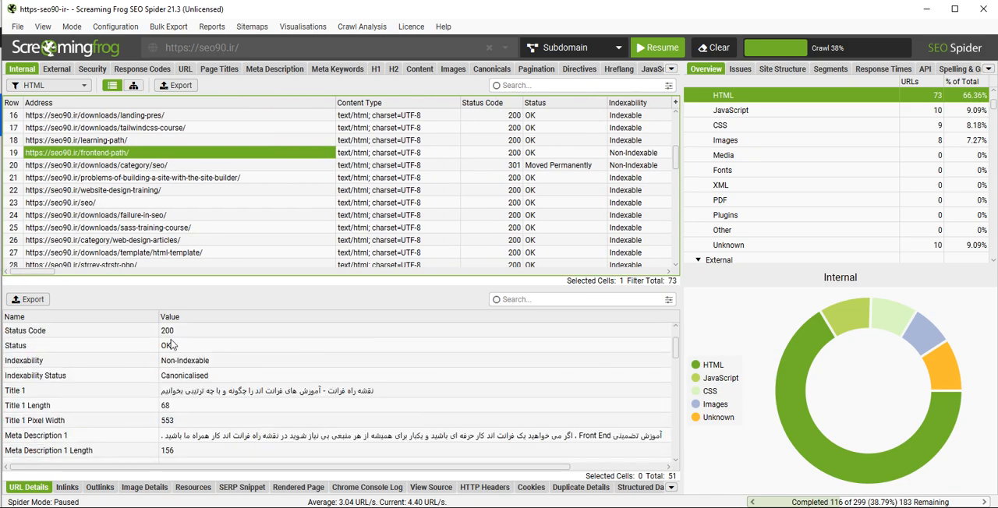
click(193, 361)
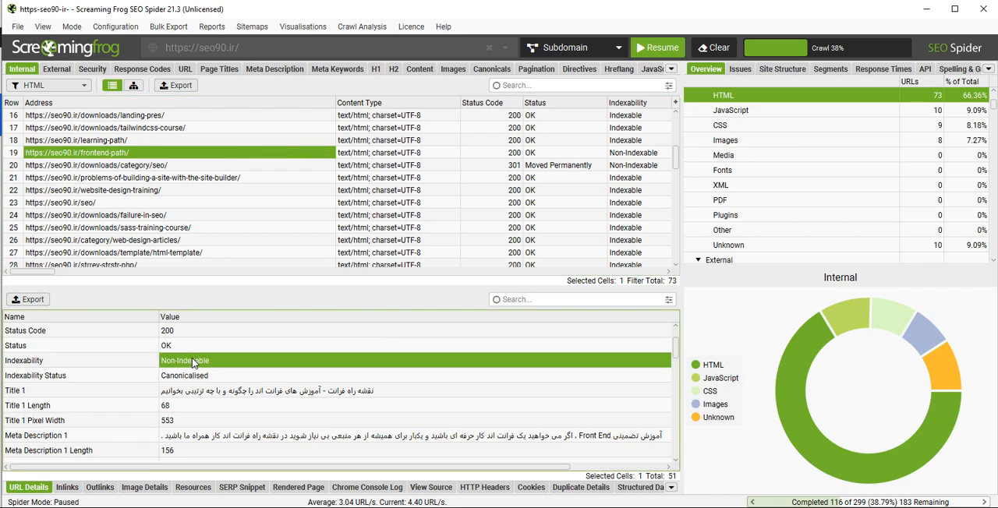
scroll(192, 358, down, 3)
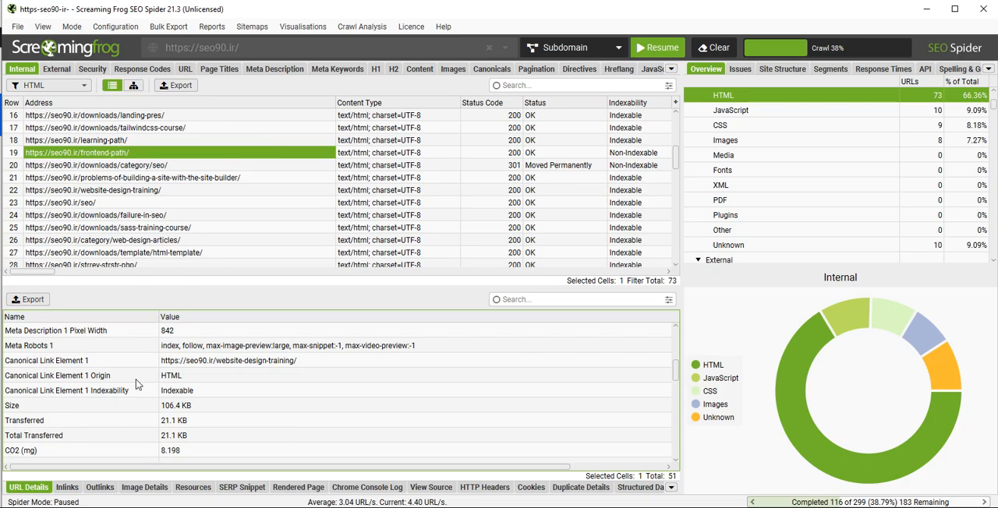
click(246, 361)
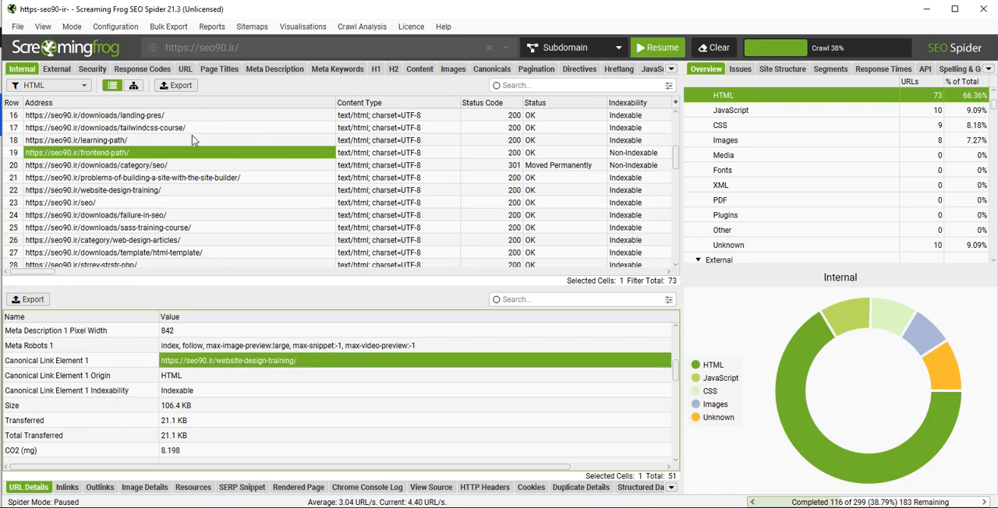
scroll(271, 442, down, 8)
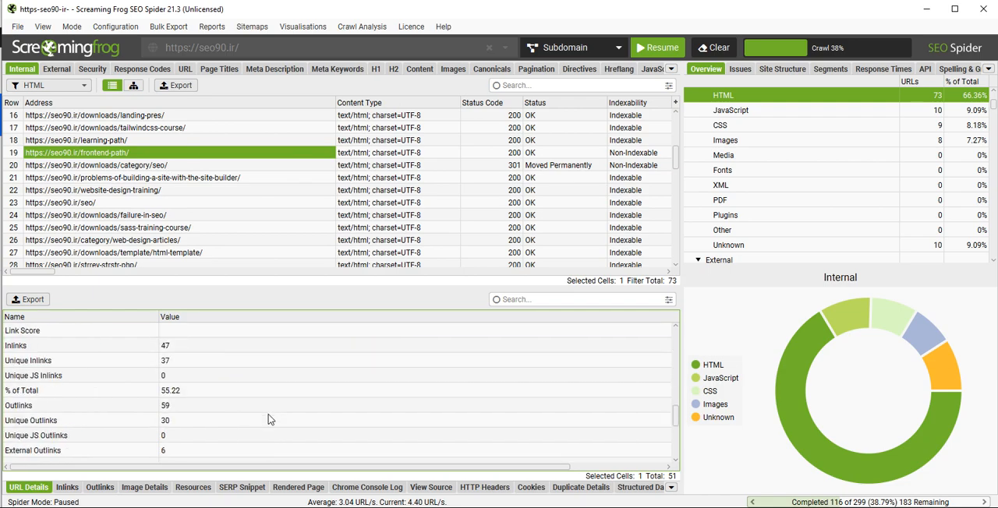
scroll(269, 420, down, 1)
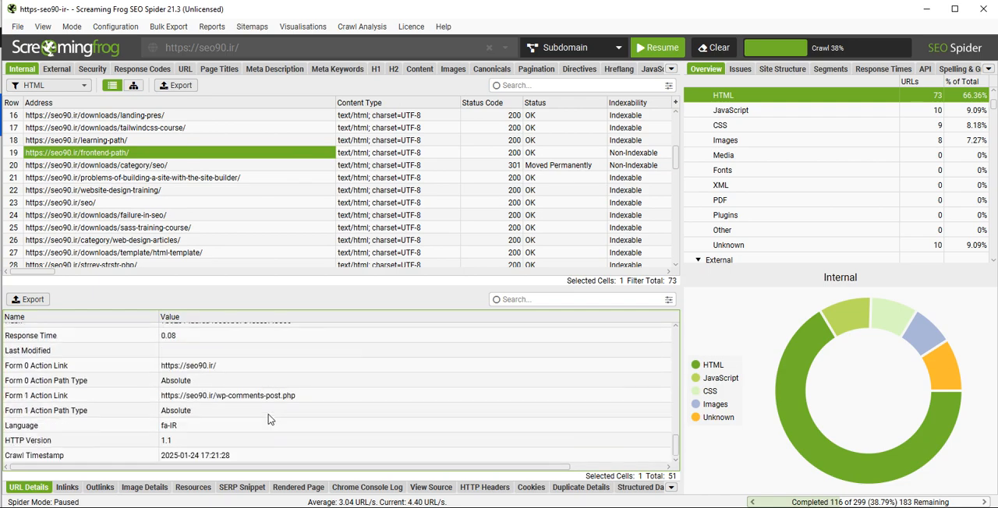
scroll(269, 421, up, 15)
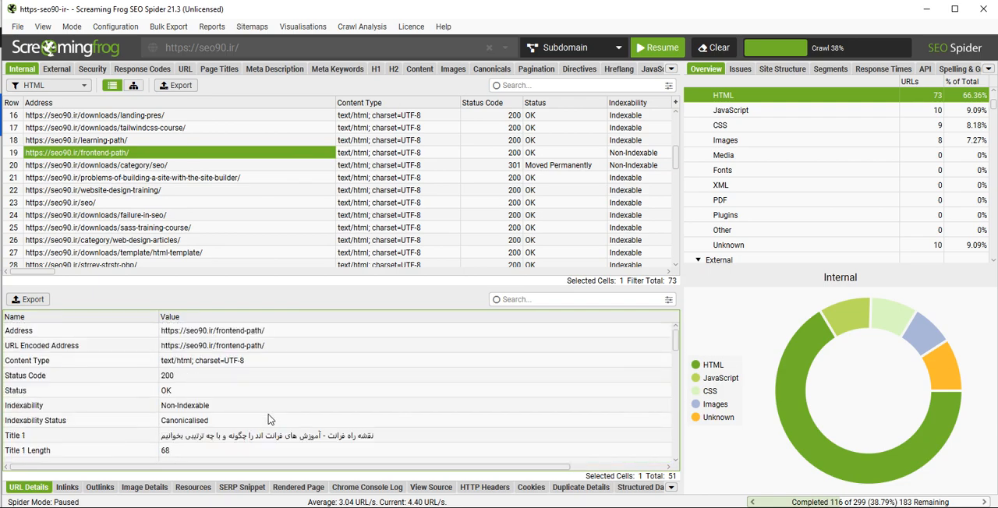
- Copy the frontend-path page's address, open it in Chrome, and view its page source
right_click(114, 152)
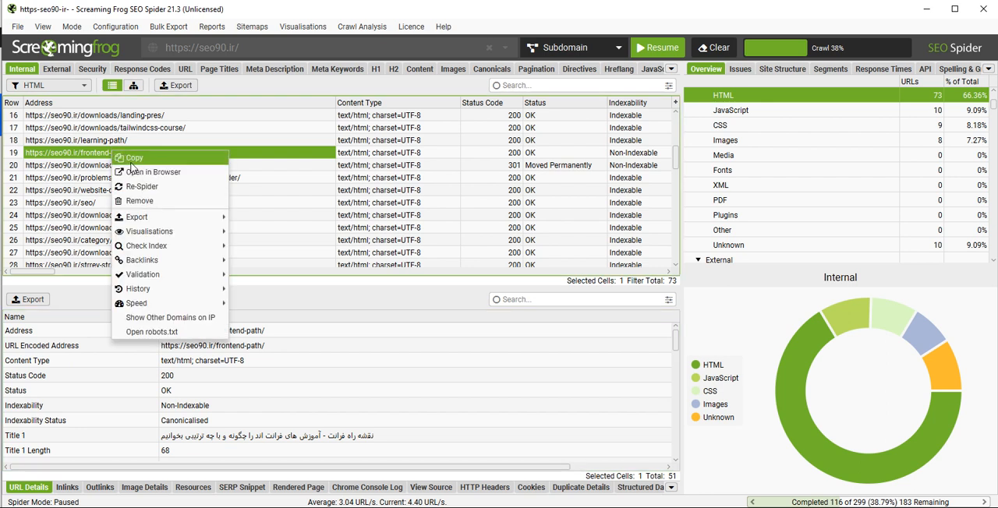
click(132, 159)
key(alt+Tab)
right_click(605, 17)
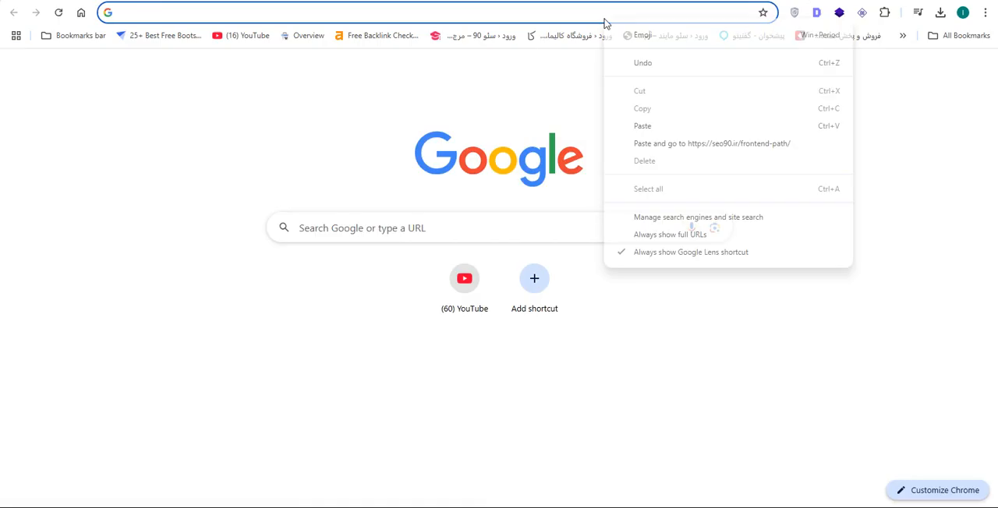
click(646, 143)
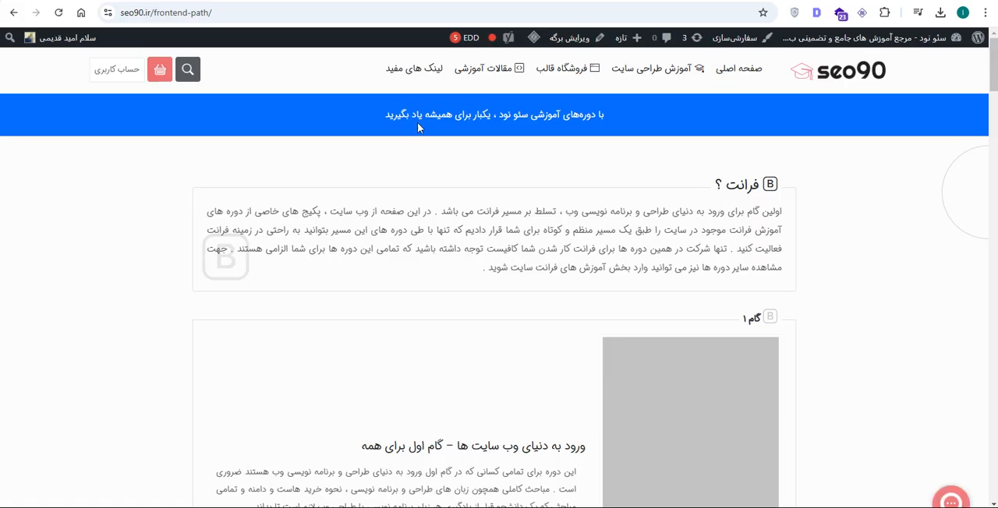
right_click(849, 190)
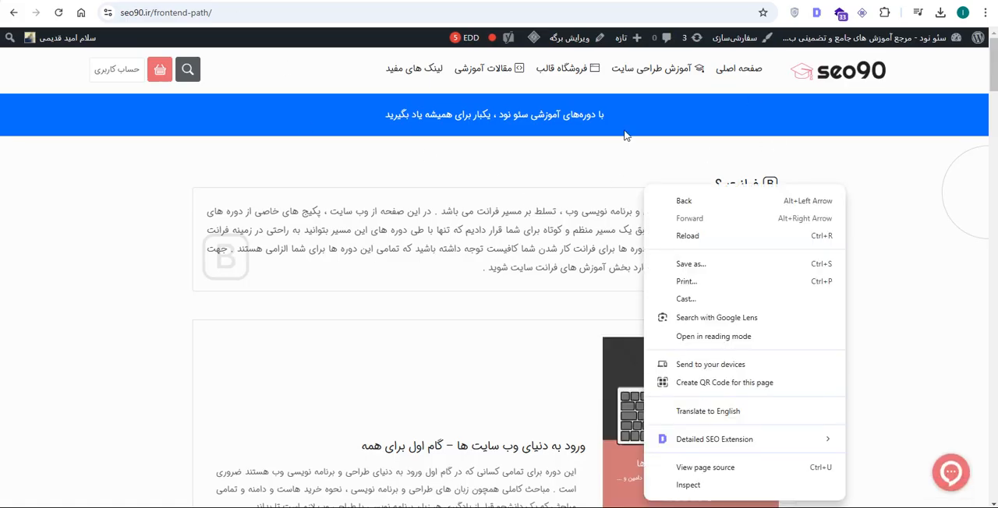
click(691, 468)
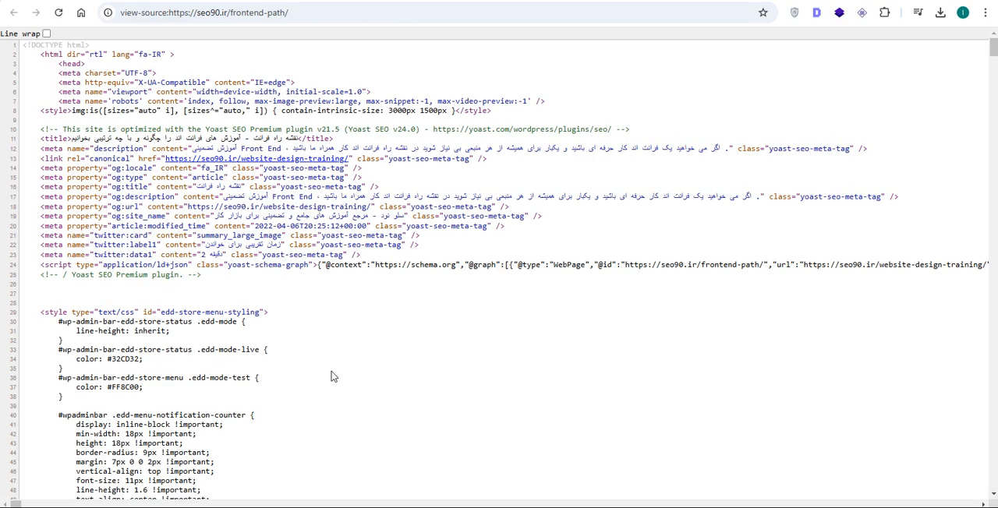
- Examine the robots meta tag's index and follow values in the frontend-path page's source
double_click(173, 103)
double_click(202, 101)
double_click(239, 101)
click(531, 327)
- Search the frontend-path page's source for "noindex", then return to the meta tags at the start of the code
key(ctrl+f)
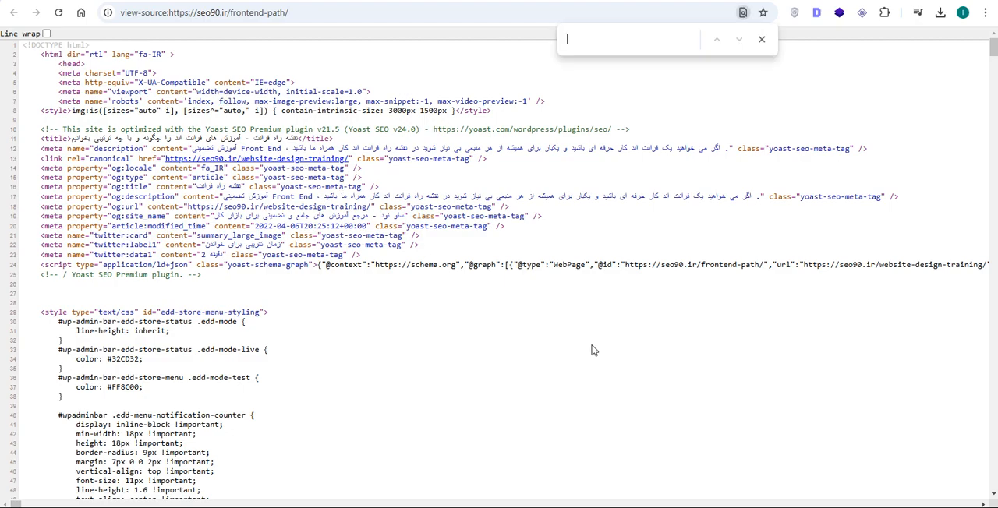
text(noin)
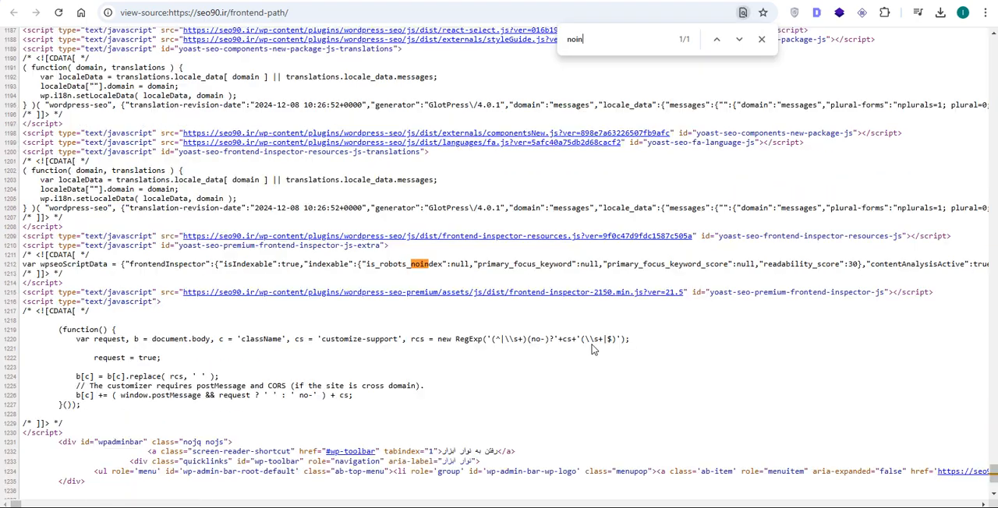
text(dex)
click(739, 39)
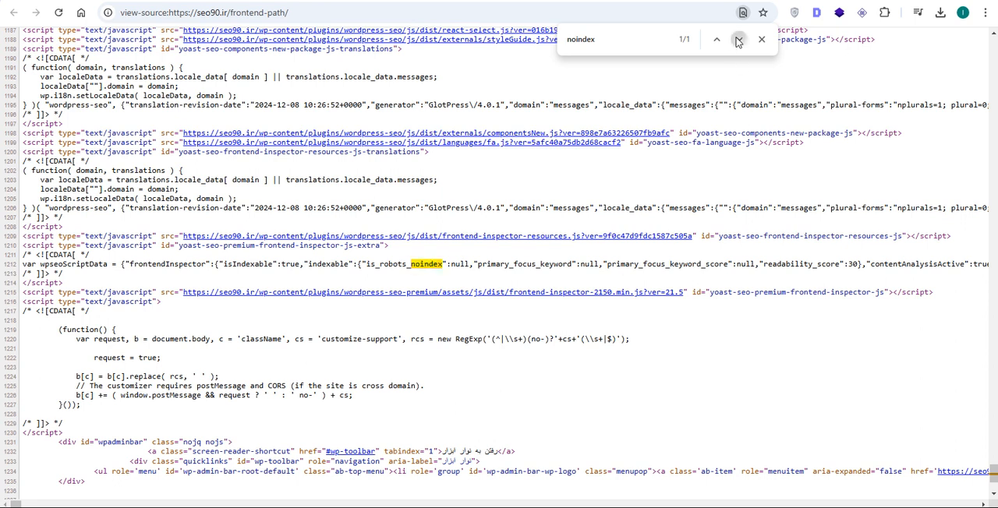
click(717, 41)
click(762, 39)
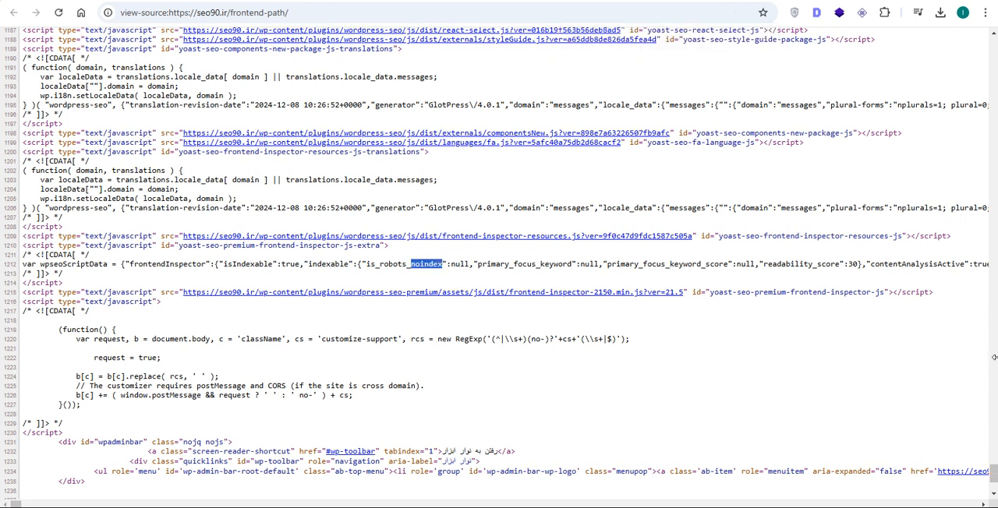
drag(993, 474, 994, 44)
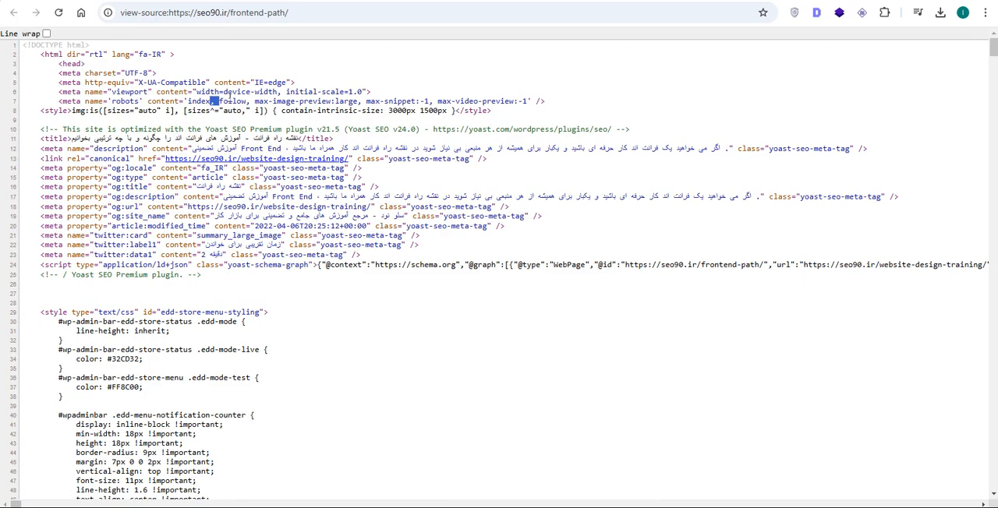
double_click(237, 92)
- Switch back to Screaming Frog and check the frontend-path page's indexability and indexability status
key(alt+Tab)
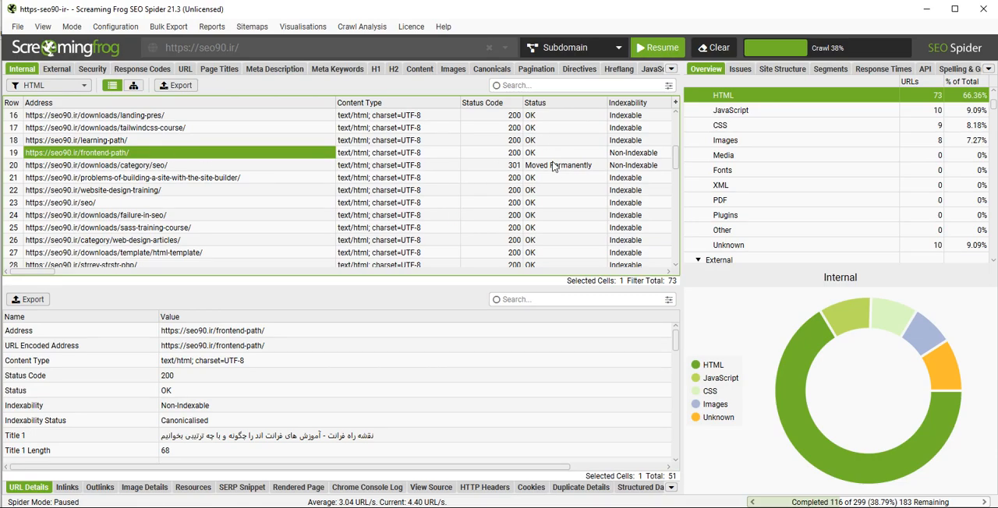
click(636, 152)
click(669, 272)
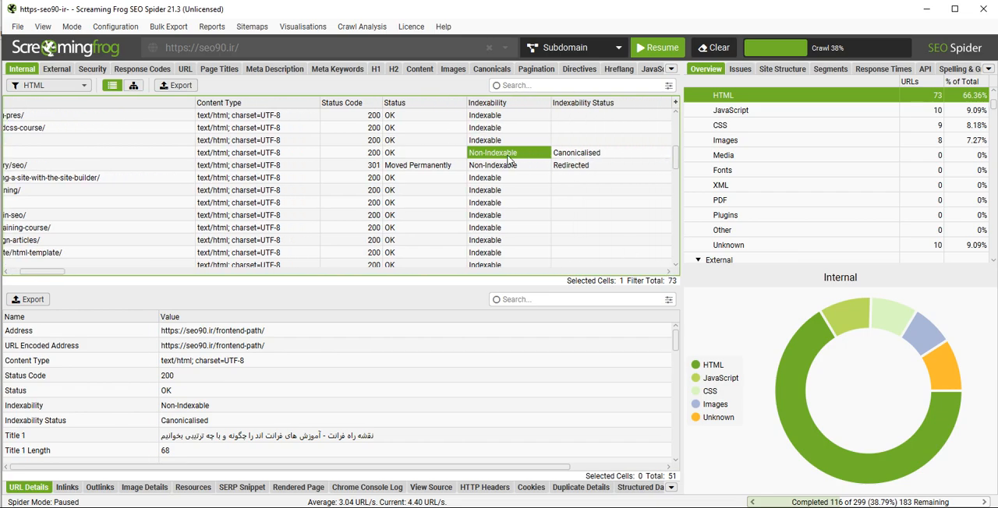
click(669, 272)
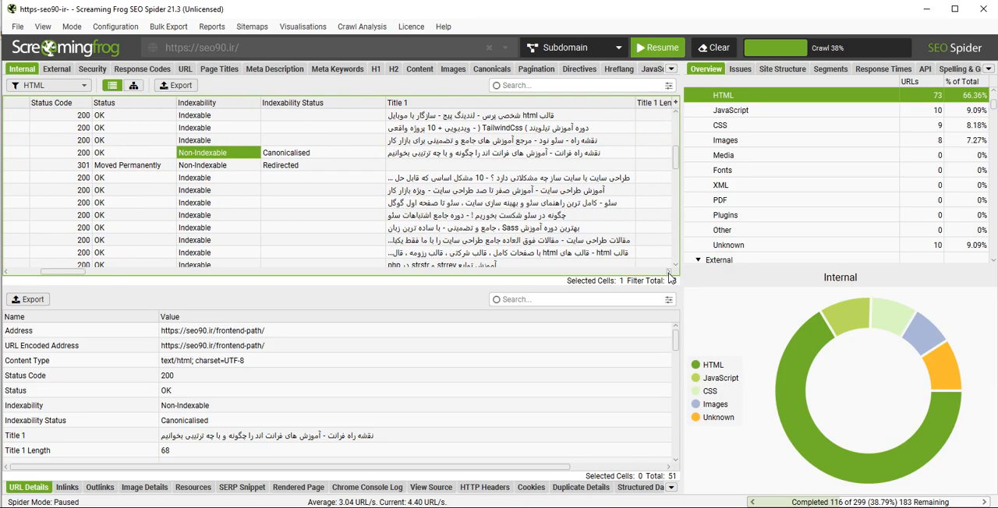
- Examine Title 1 of the landing-pres and frontend-path pages, checking the frontend-path page's title in Chrome
click(517, 118)
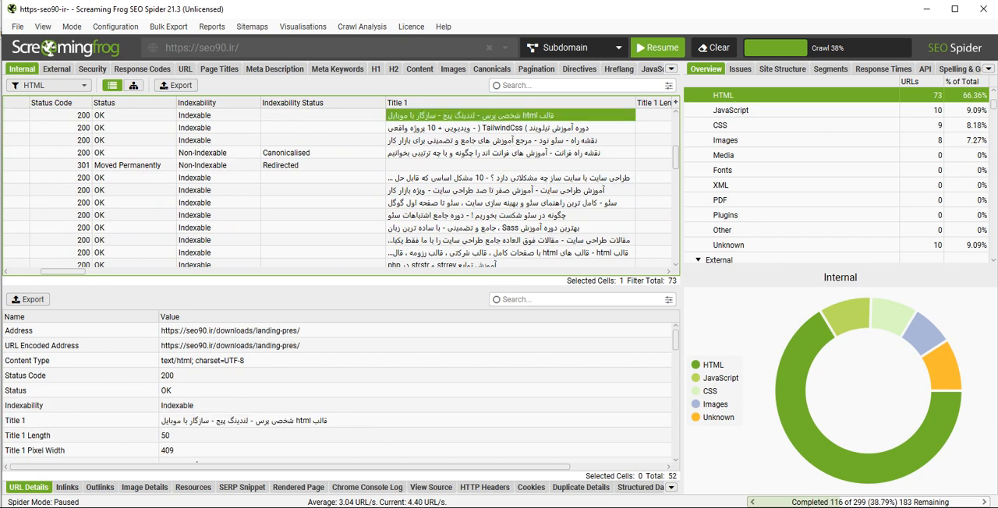
key(alt+Tab)
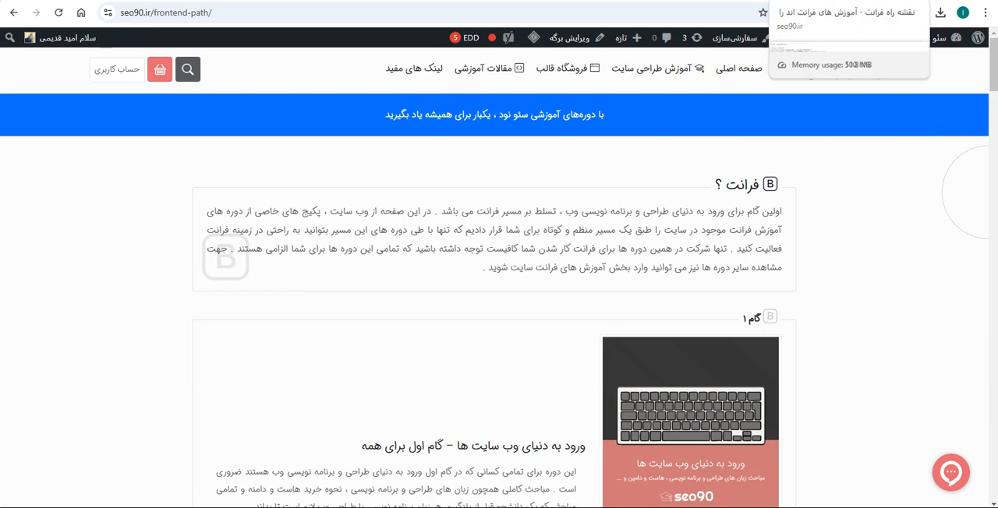
key(alt+Tab)
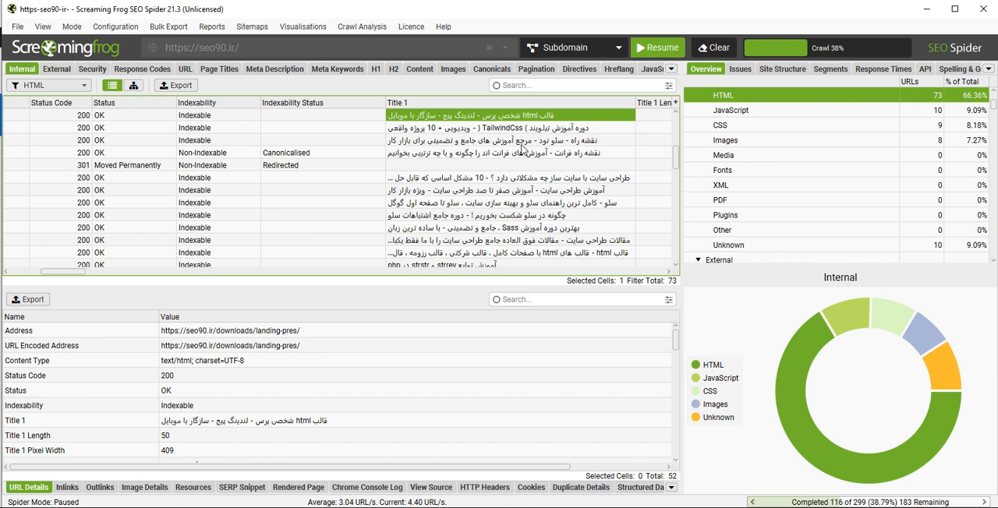
click(551, 154)
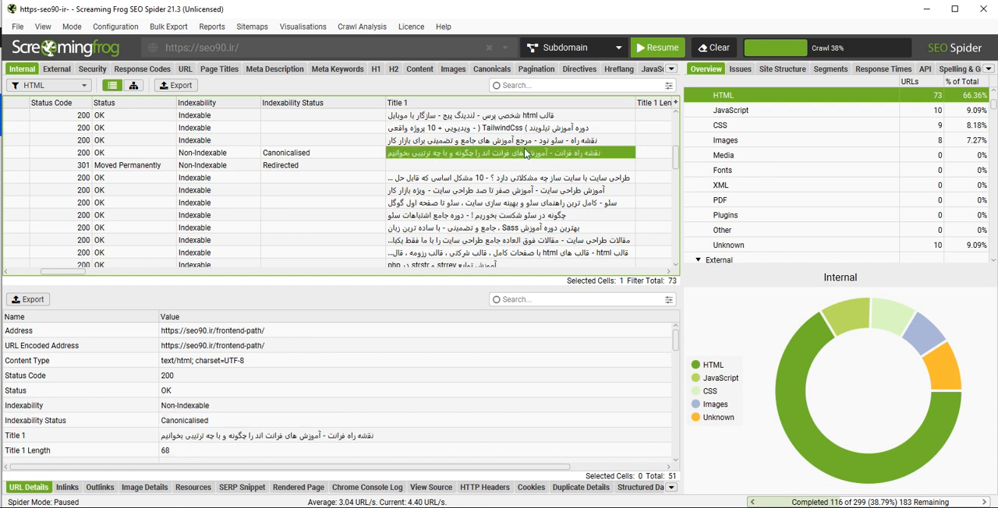
- Examine Title 1 Length for the frontend-path and category/web-design-articles pages
click(669, 273)
click(669, 273)
click(669, 273)
click(670, 273)
click(669, 273)
click(669, 273)
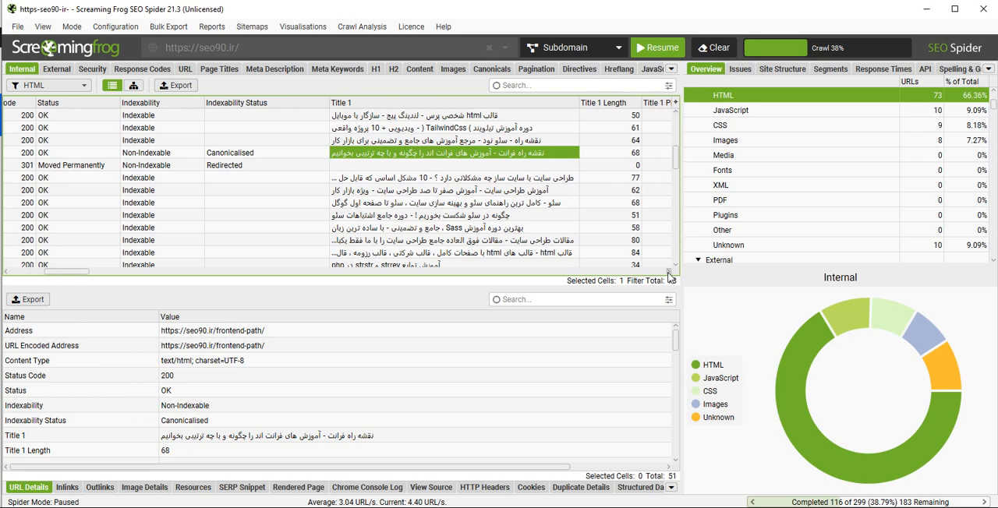
click(669, 273)
click(669, 273)
click(669, 273)
click(670, 273)
click(669, 273)
click(669, 273)
click(670, 273)
click(669, 273)
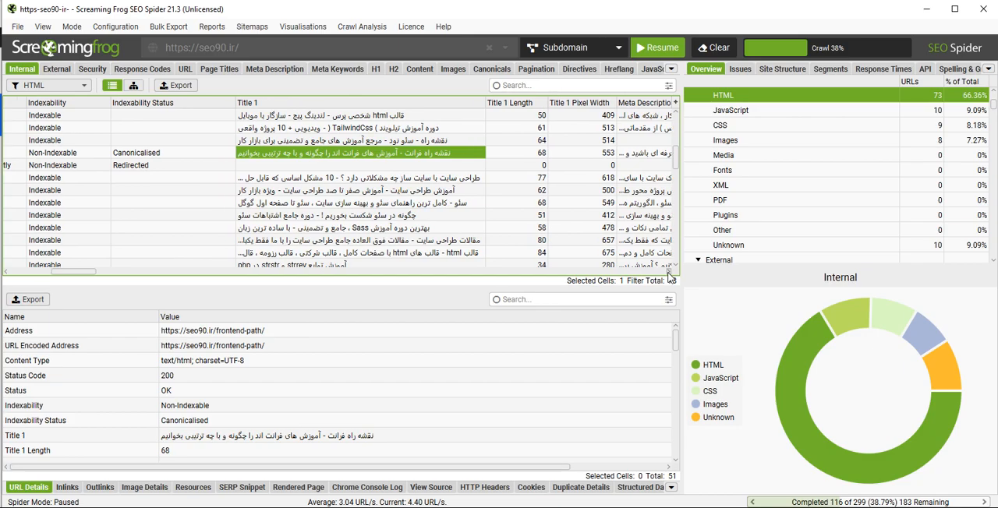
click(669, 273)
click(669, 272)
click(669, 273)
click(669, 273)
click(669, 273)
click(670, 273)
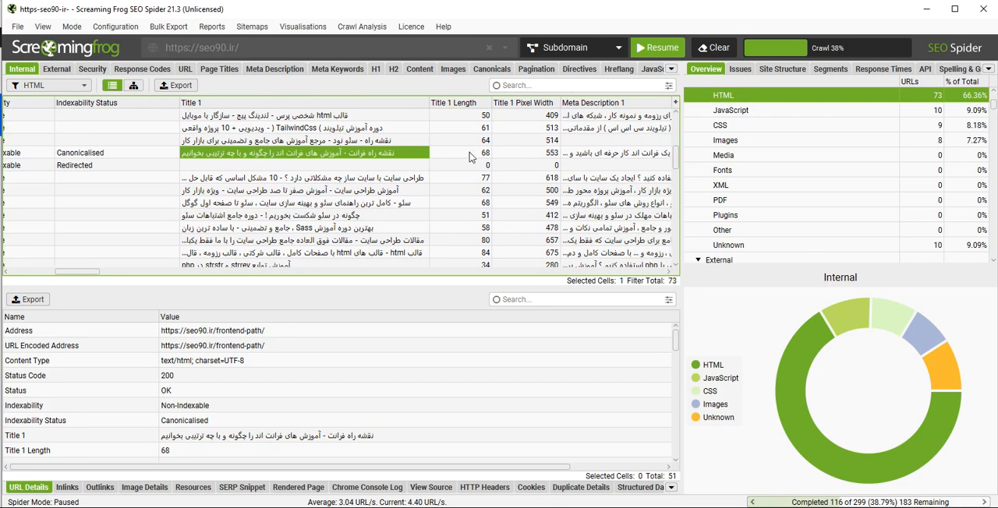
click(471, 155)
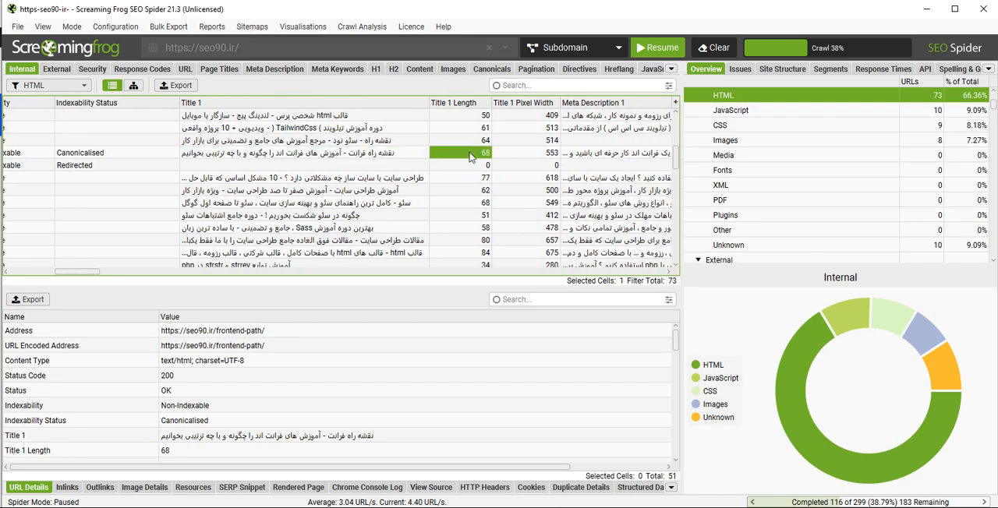
click(477, 240)
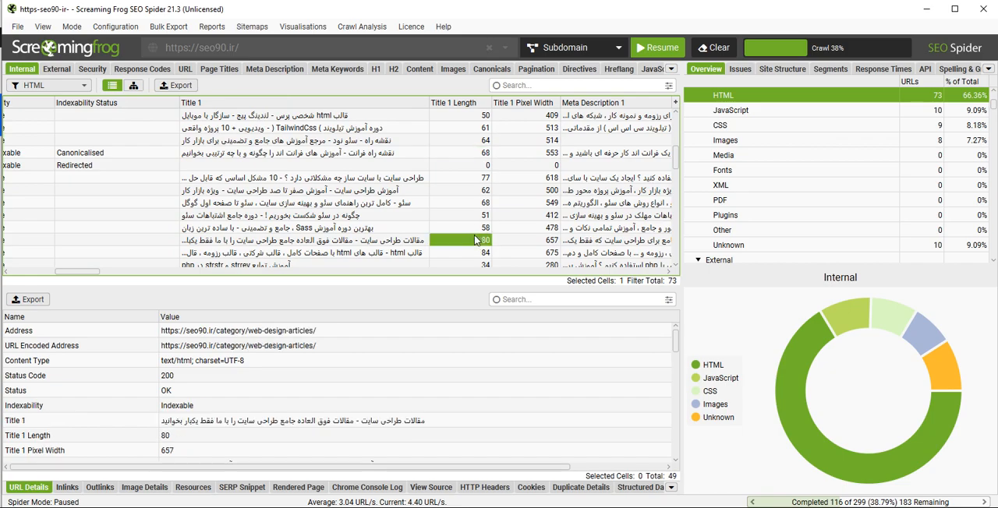
- Sort the URL list by Title 1 Pixel Width in descending order
click(528, 105)
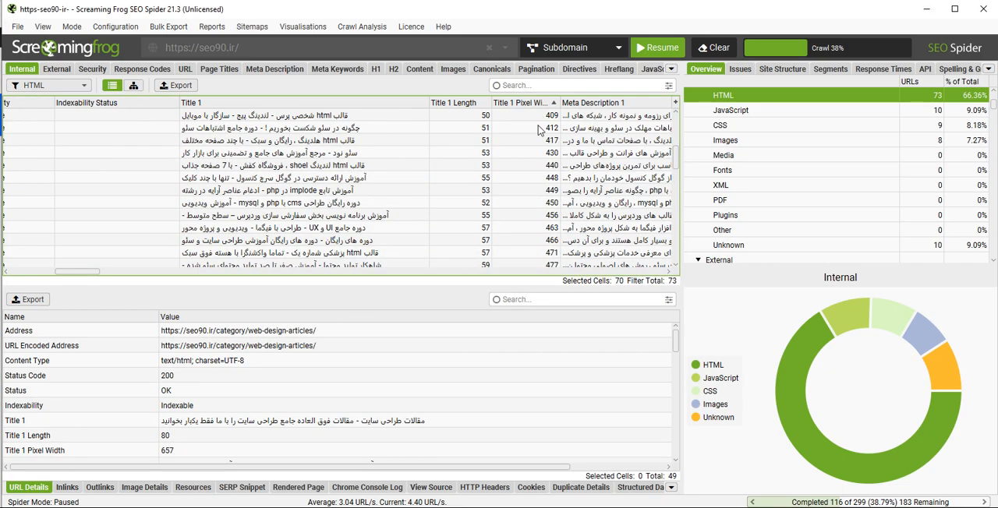
click(552, 106)
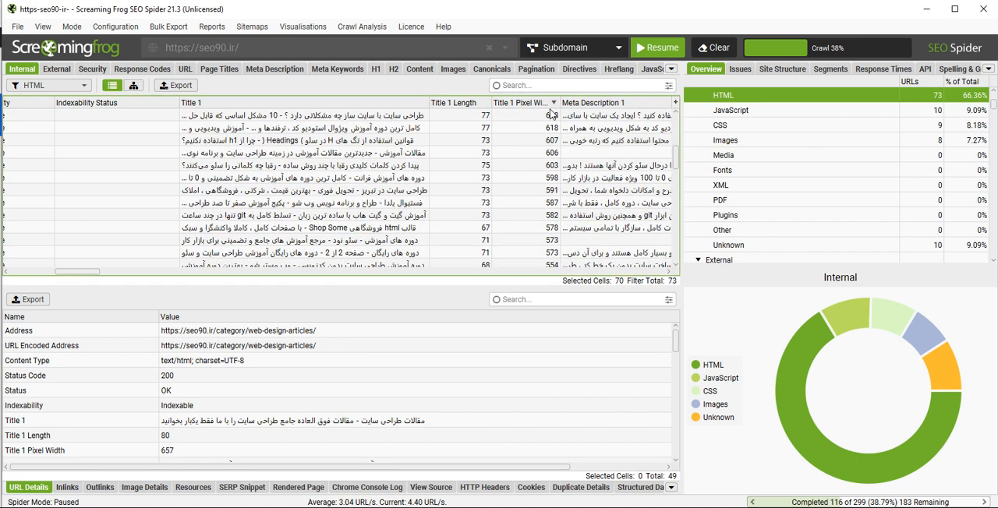
- Examine Title 1 and Meta Description 1 for the blog and downloads pages
click(671, 273)
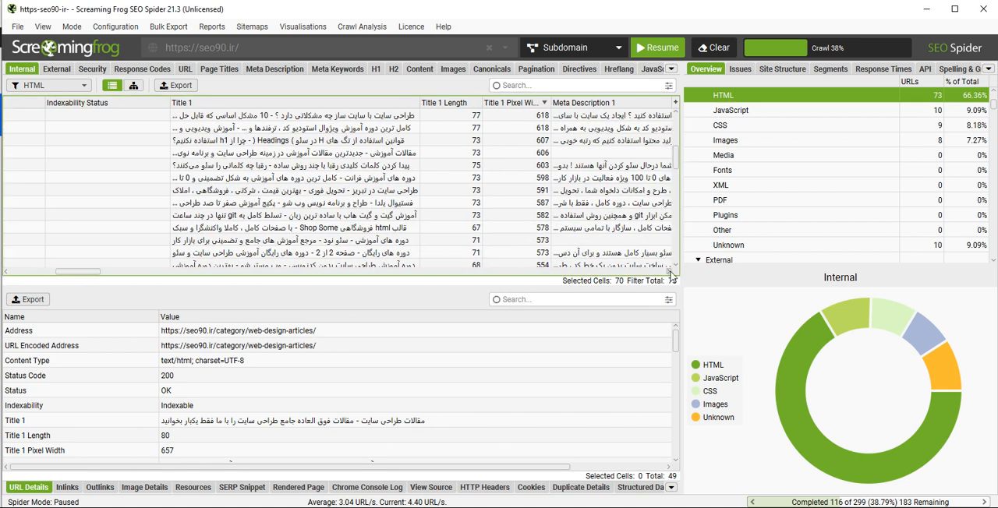
click(671, 273)
click(671, 273)
drag(671, 272, 667, 271)
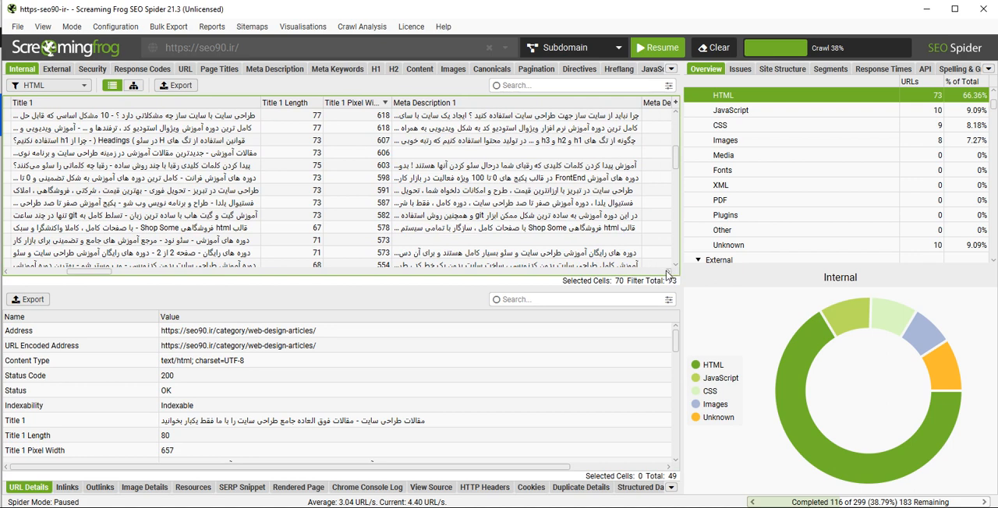
click(228, 153)
click(514, 154)
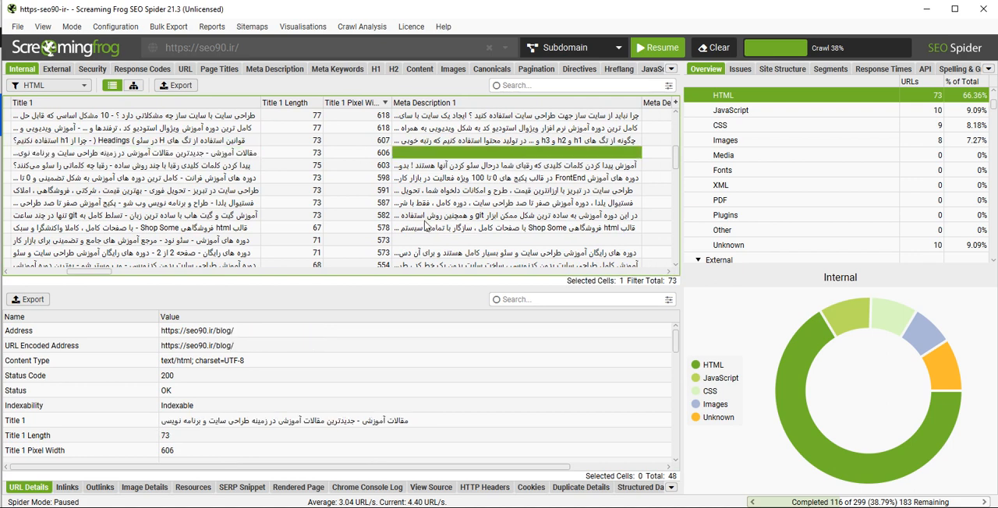
click(227, 241)
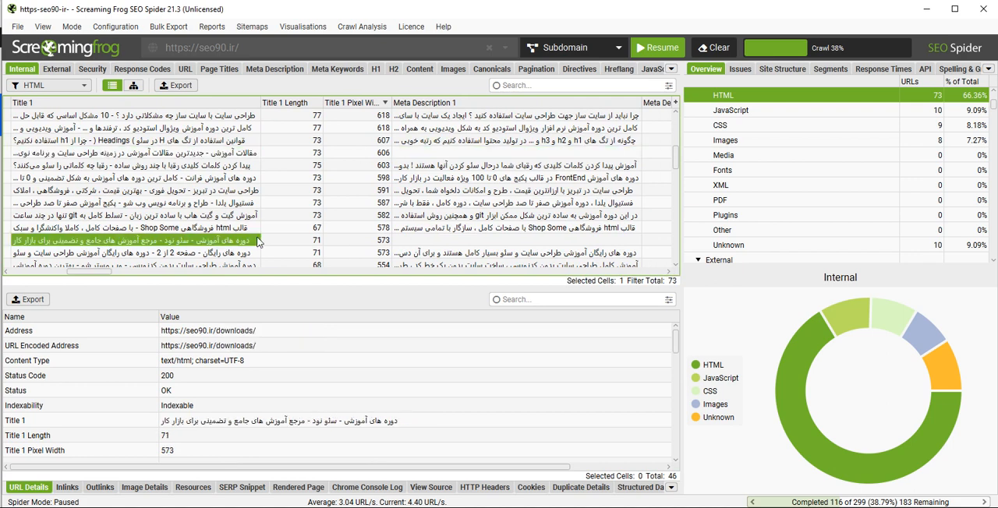
click(461, 240)
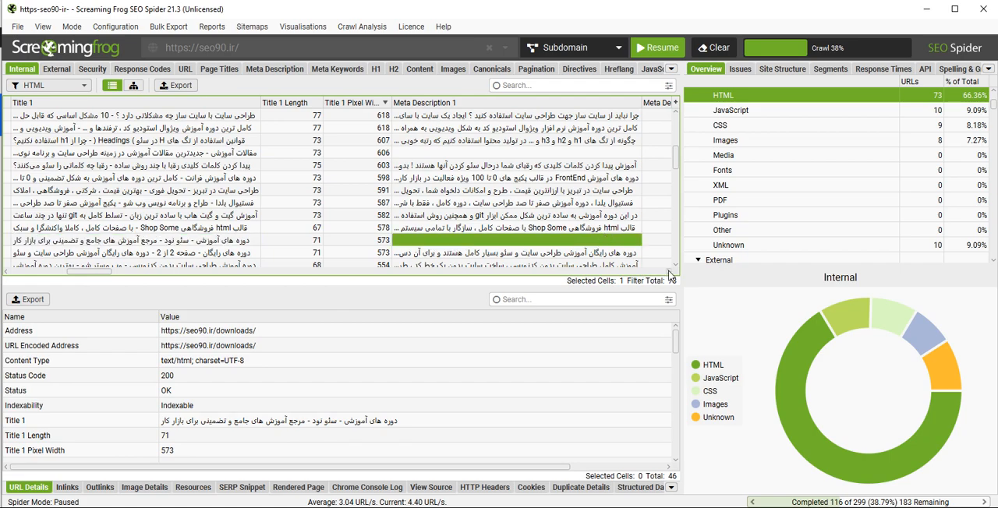
- Examine the blog page's Meta Description 1 Length and the neighbouring meta description pixel width and meta keywords values
scroll(669, 275, right, 10)
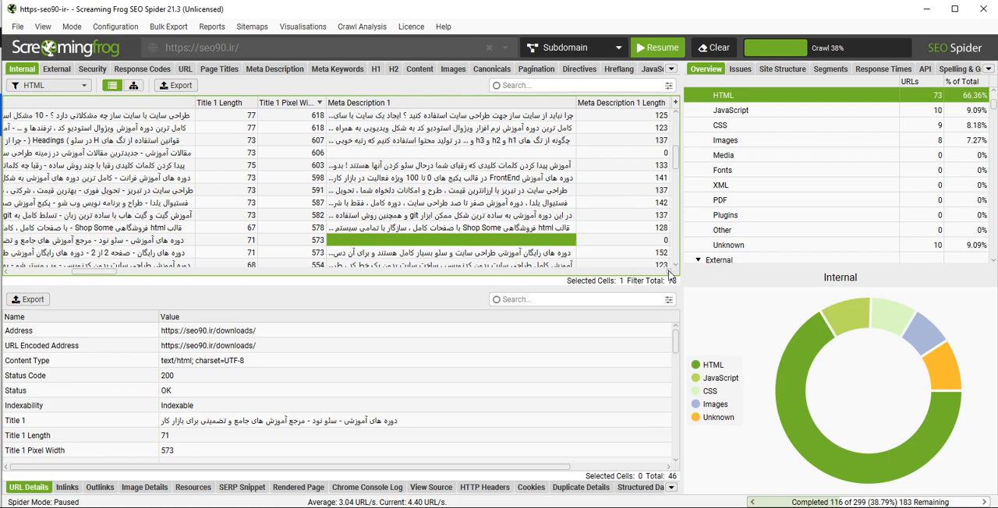
scroll(669, 274, right, 4)
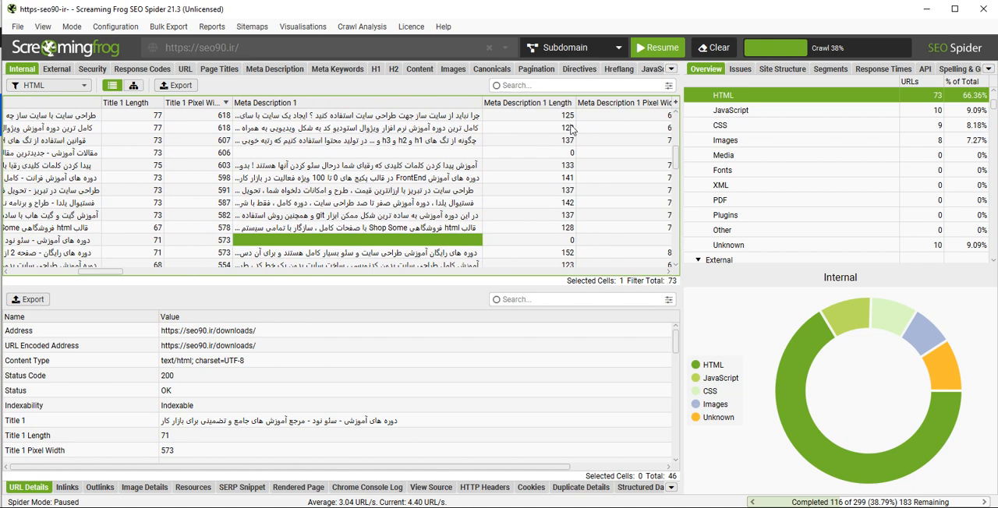
click(560, 153)
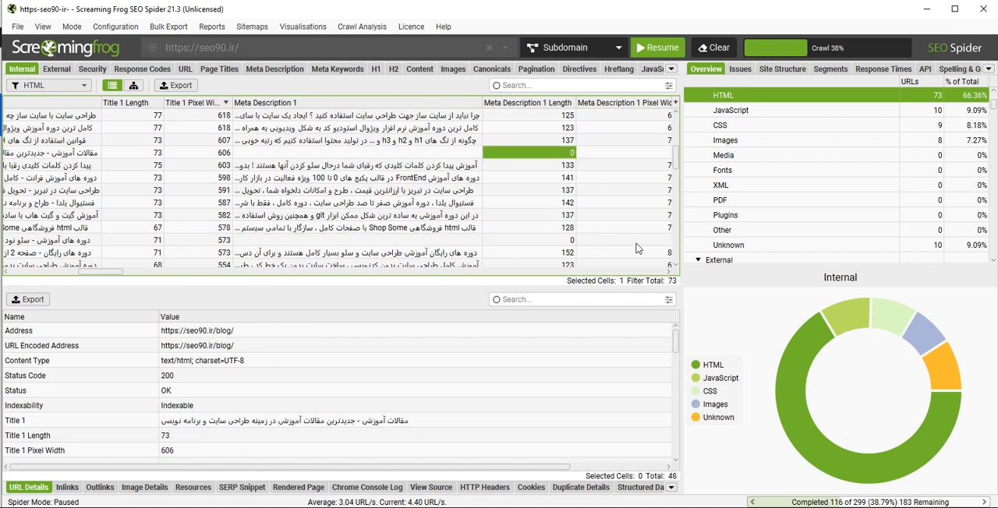
click(667, 272)
click(667, 272)
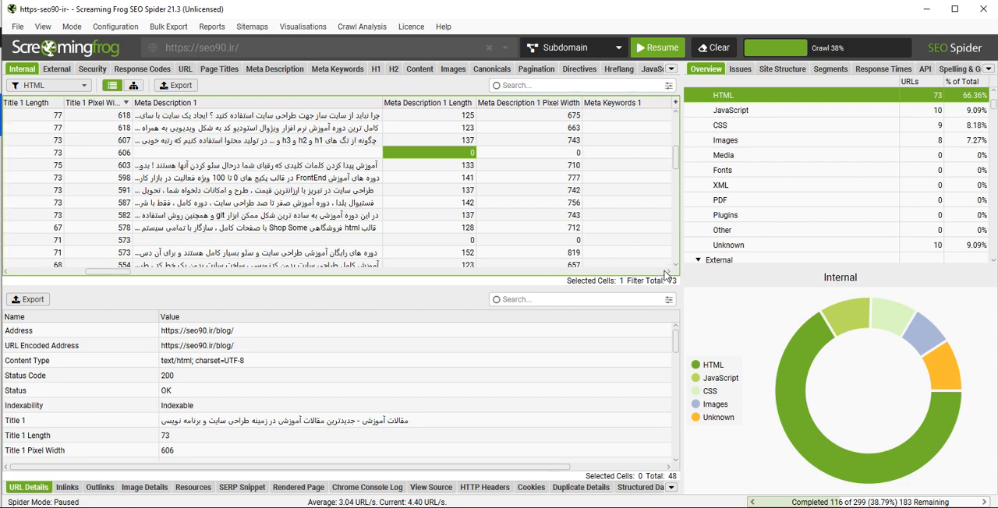
click(670, 271)
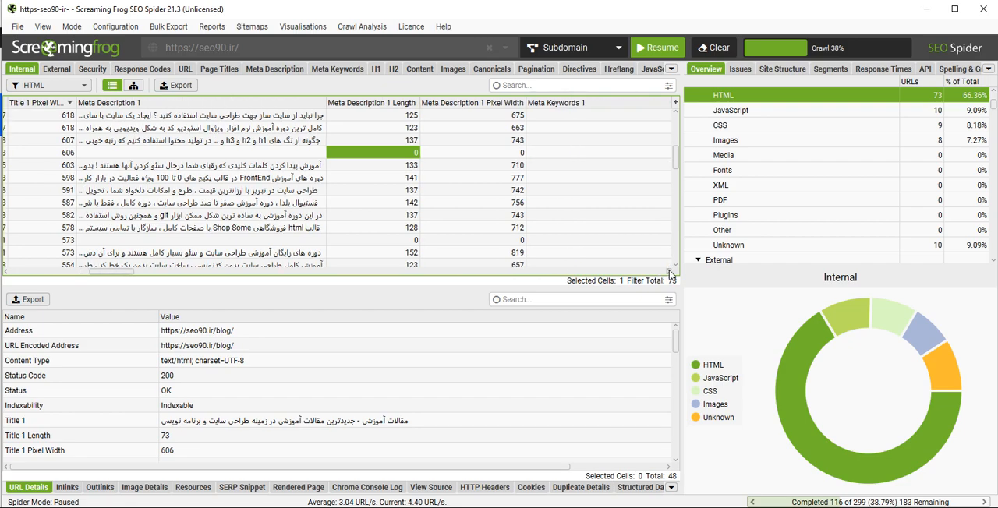
- Examine the H1-1 values of the blog and downloads/category/frontend-course pages
drag(670, 273, 670, 274)
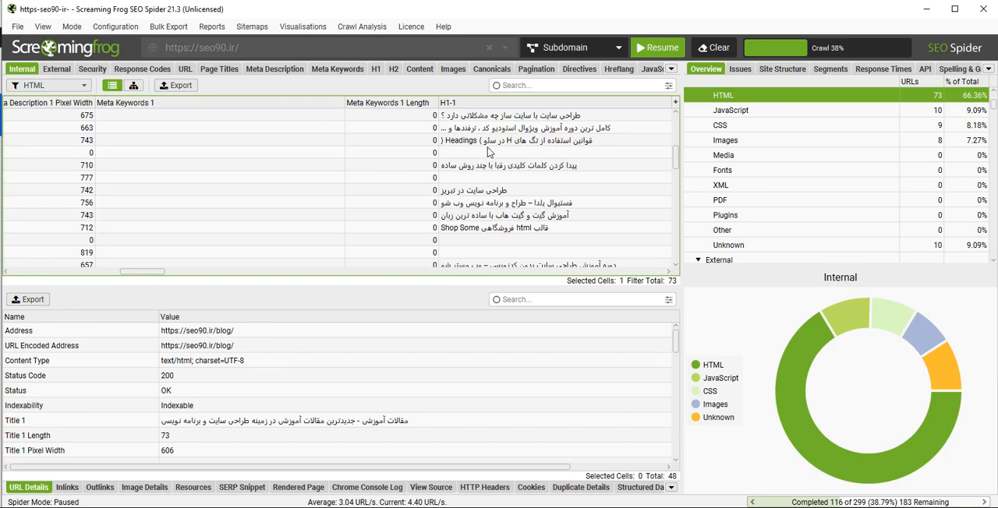
click(490, 154)
click(494, 179)
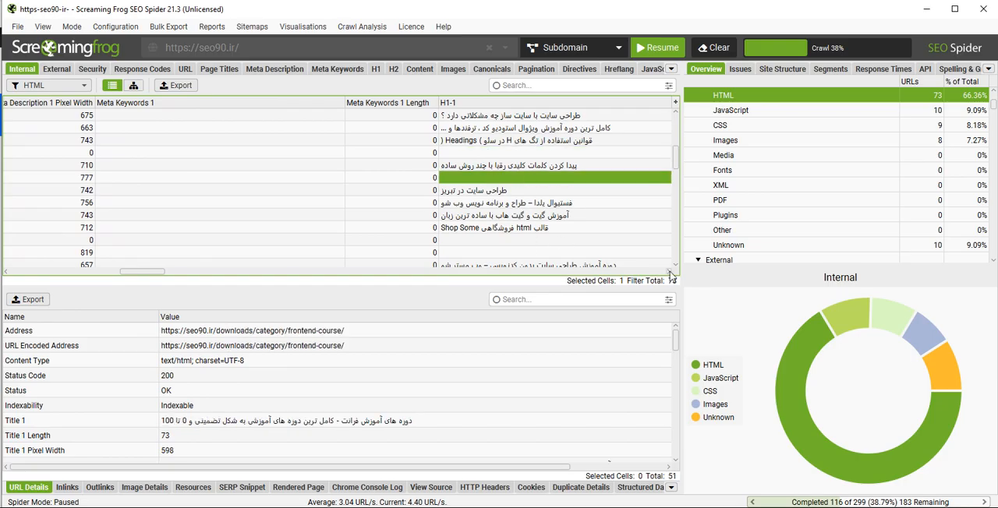
drag(670, 274, 670, 275)
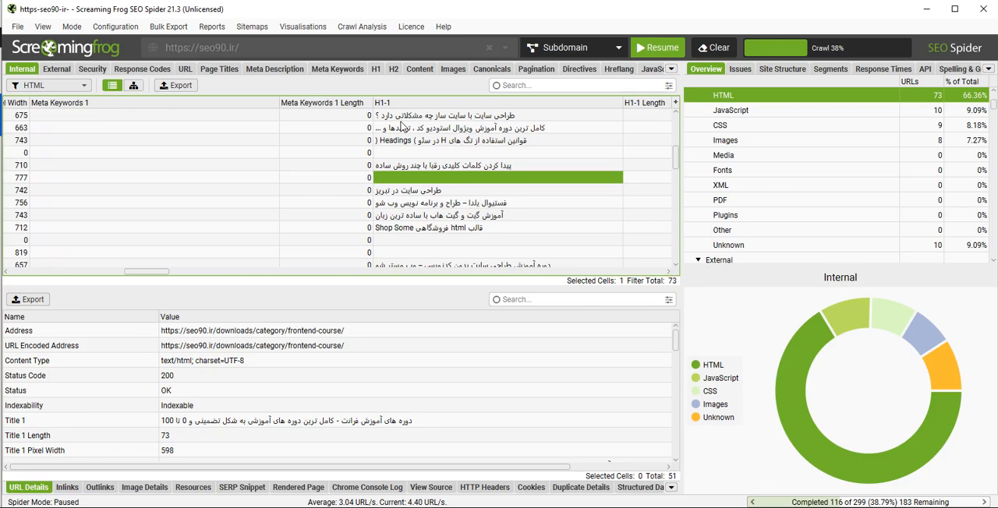
- Look through the H1-1 values further down the URL list, including the seo page's heading
scroll(415, 185, down, 2)
scroll(506, 223, up, 2)
scroll(528, 197, down, 2)
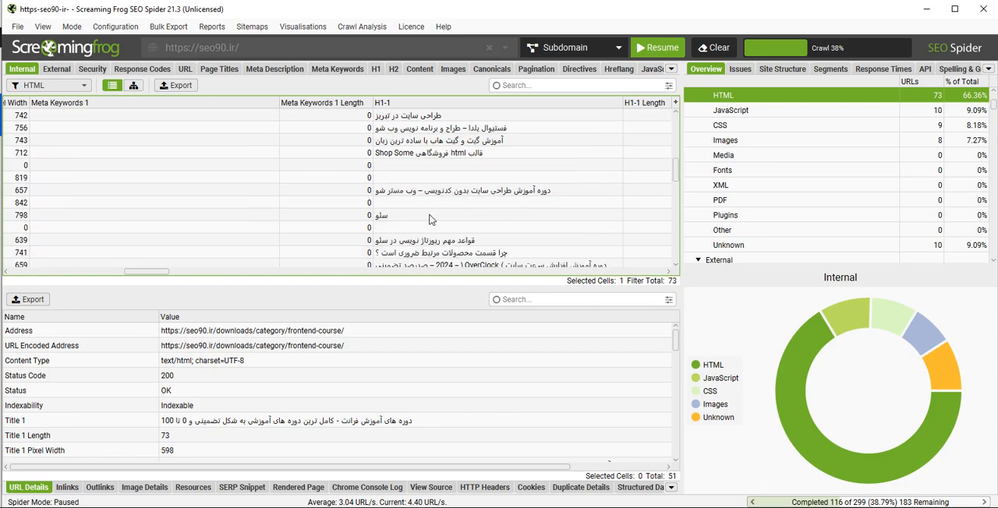
click(431, 218)
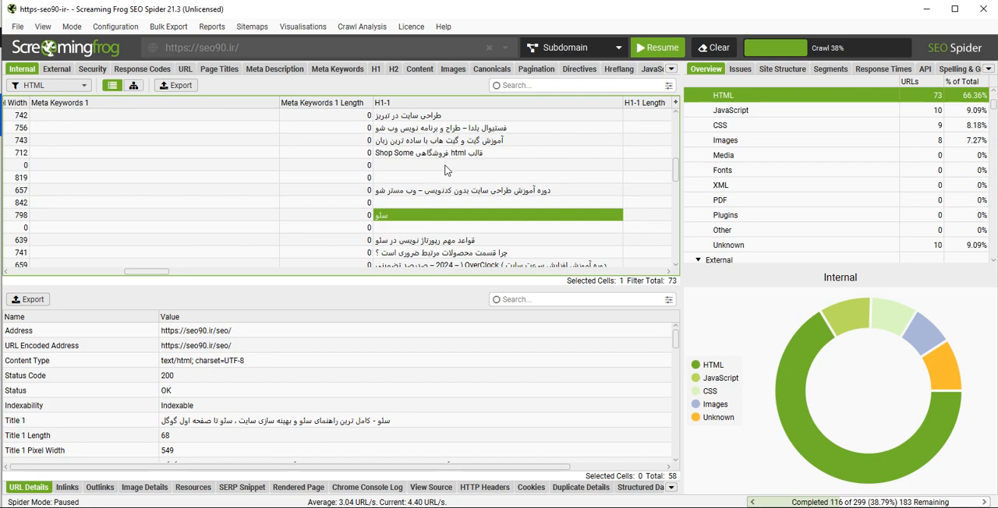
scroll(460, 181, down, 1)
scroll(485, 205, down, 1)
scroll(485, 204, up, 2)
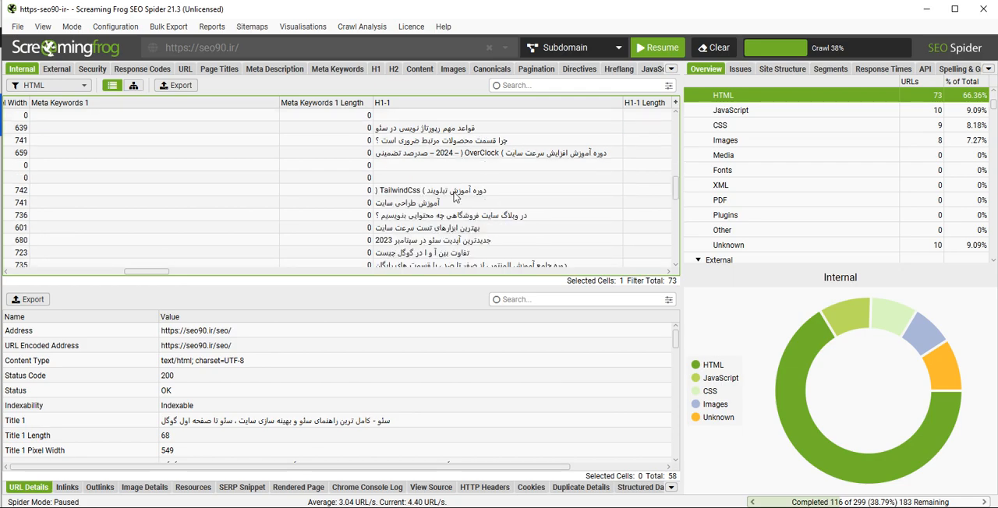
- Examine the H1-1 Length, H2-1 and H2-2 values of the listed pages, including the downloads/yalda-festival page
scroll(460, 185, up, 2)
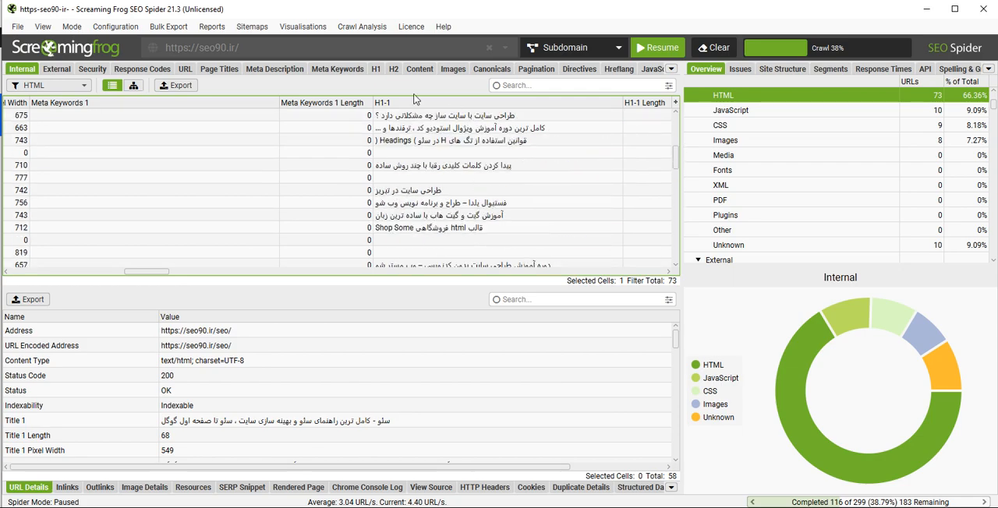
drag(671, 272, 671, 274)
click(347, 204)
click(521, 202)
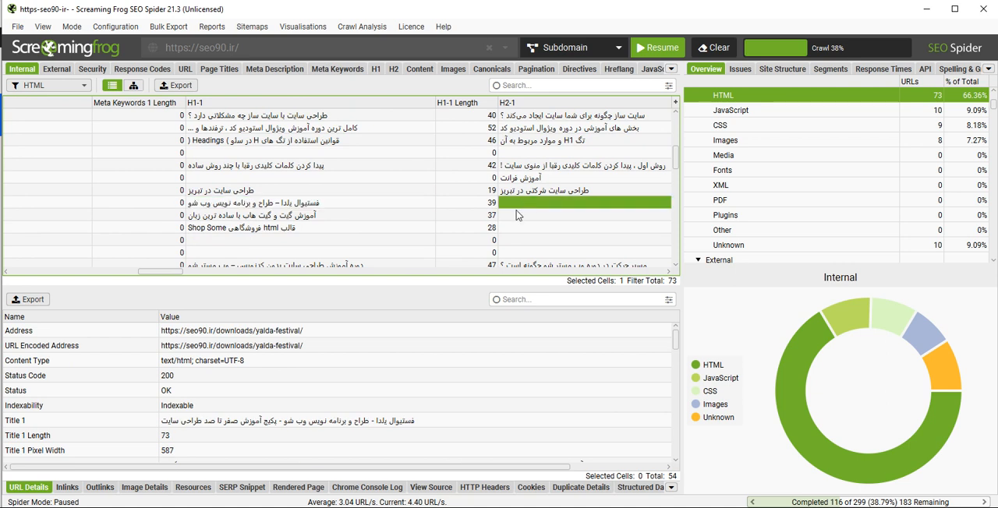
drag(670, 273, 671, 274)
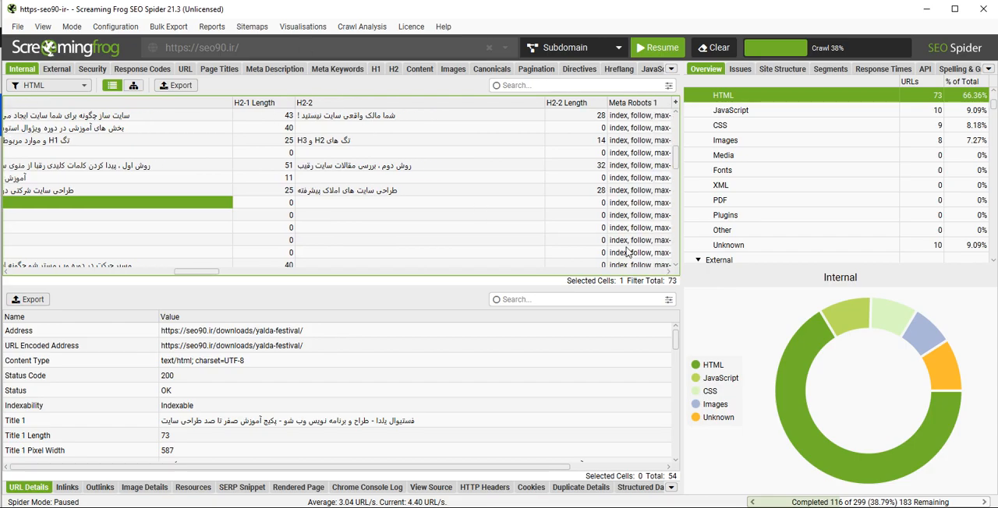
- Examine the Meta Robots 1 directives and the Canonical Link Element 1 and rel="next" 1 values of the HTML pages
drag(672, 273, 671, 273)
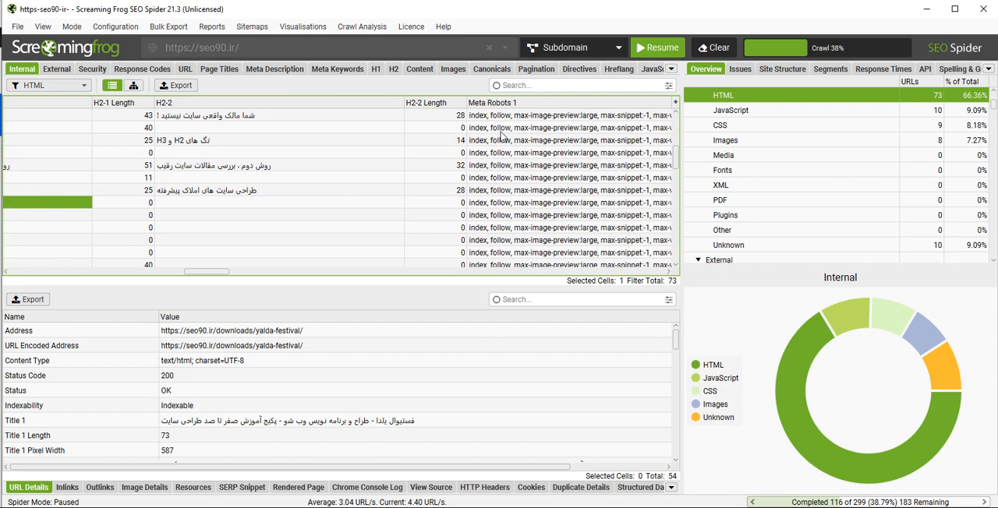
drag(669, 272, 668, 273)
drag(211, 273, 294, 279)
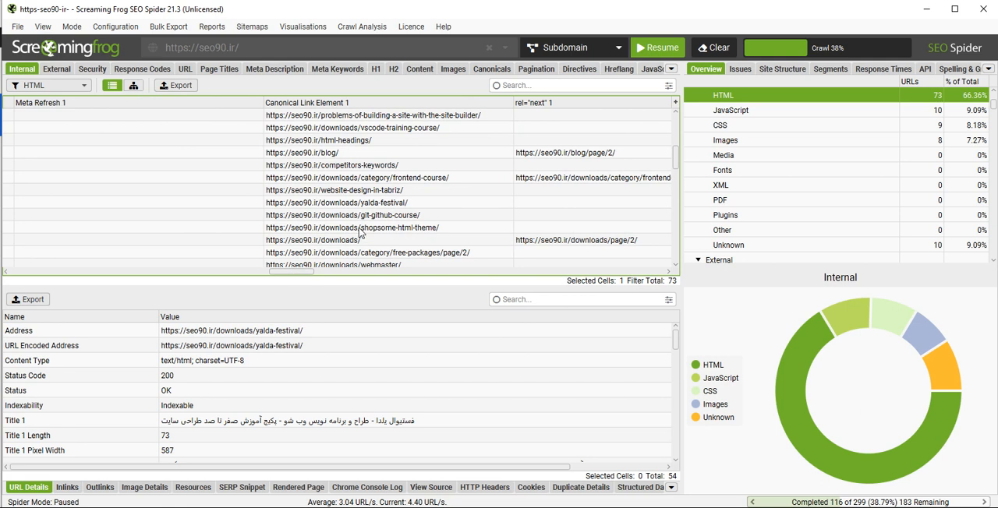
drag(300, 271, 314, 273)
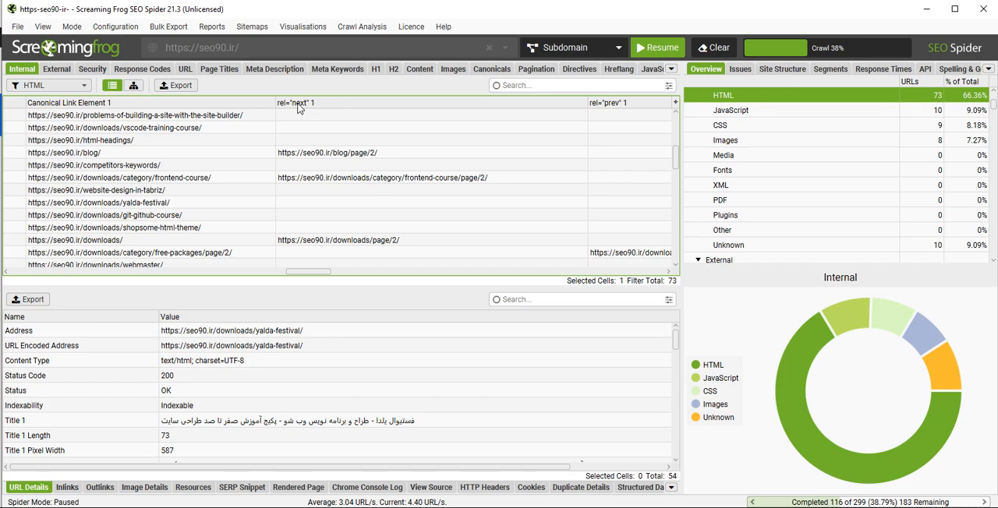
- Examine the Word Count of the problems-of-building-a-site-with-the-site-builder page
drag(305, 272, 421, 281)
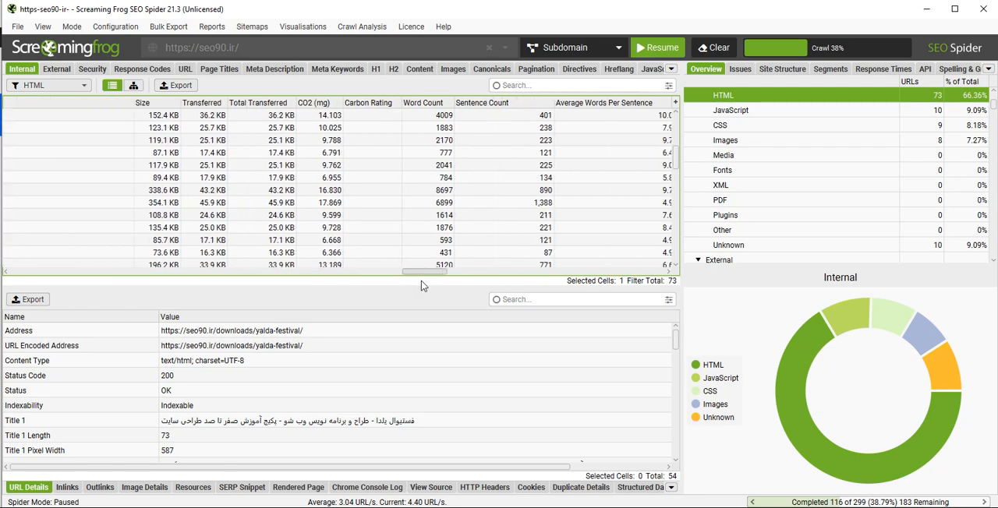
click(420, 119)
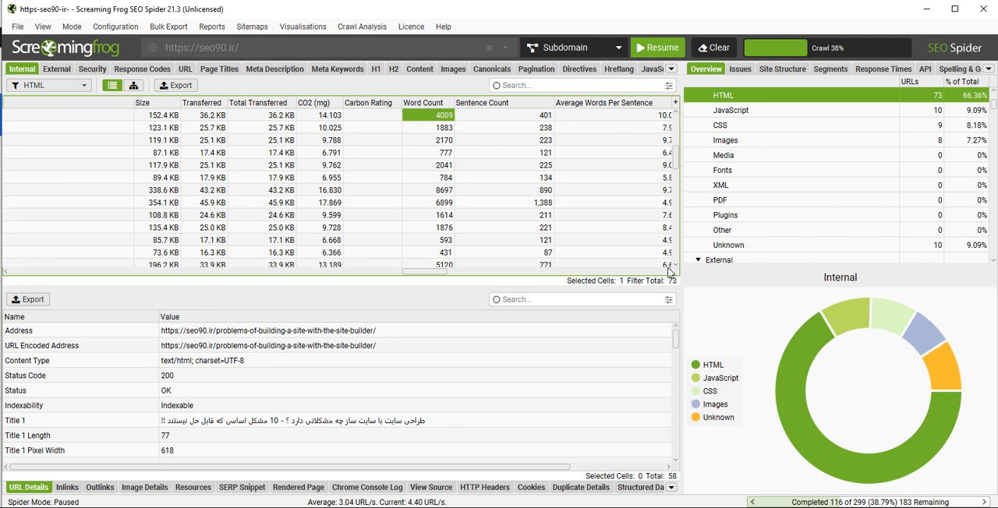
- Look over the readability, Text Ratio and depth columns and sort the HTML pages by Crawl Depth in descending order
drag(429, 273, 450, 273)
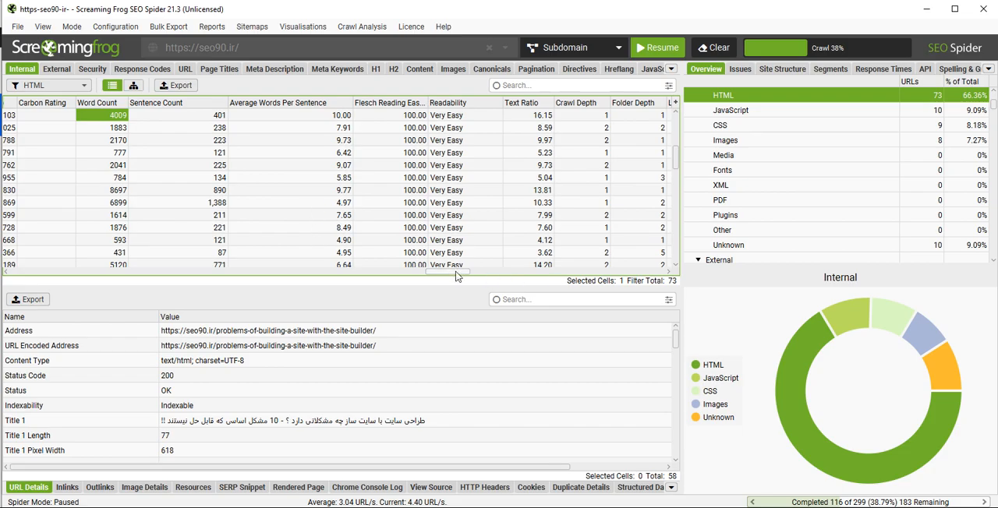
drag(453, 273, 458, 272)
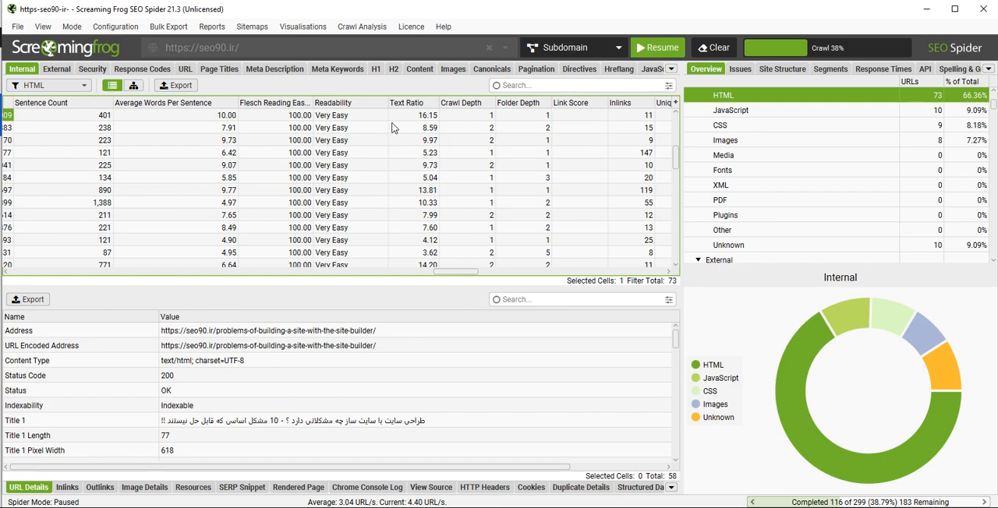
scroll(481, 178, down, 3)
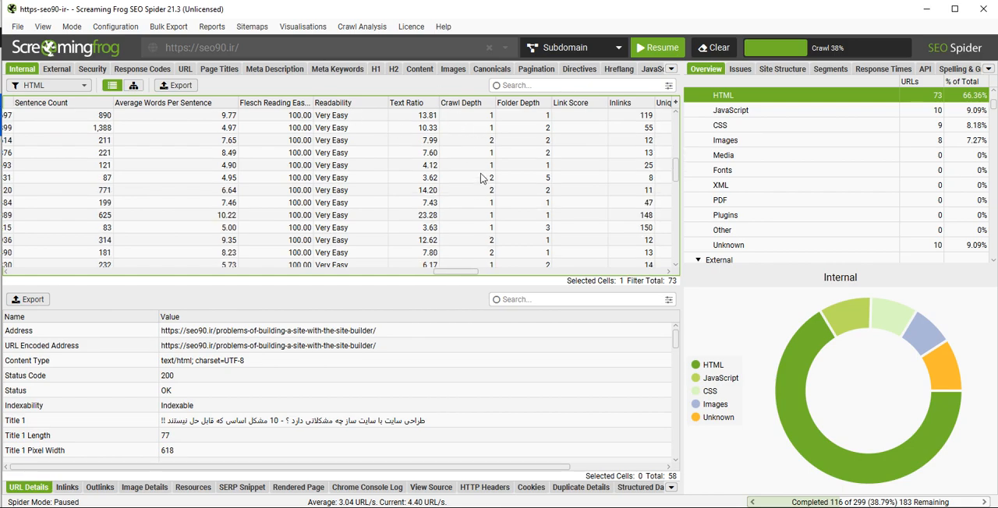
scroll(482, 178, up, 4)
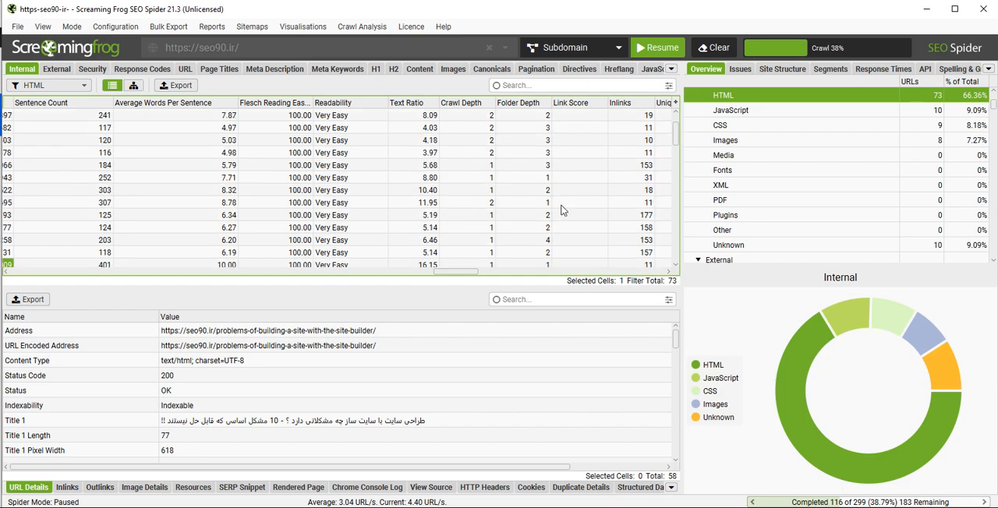
scroll(515, 179, down, 2)
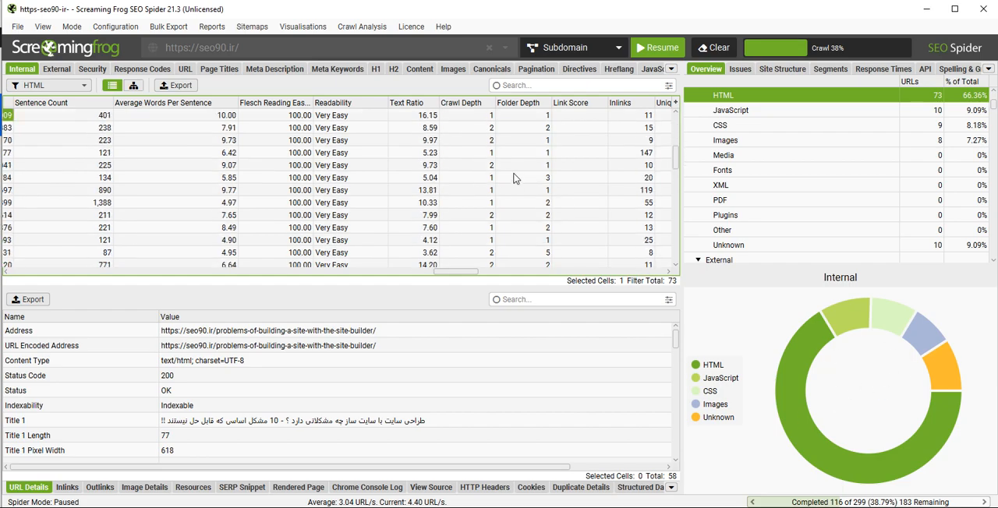
click(489, 103)
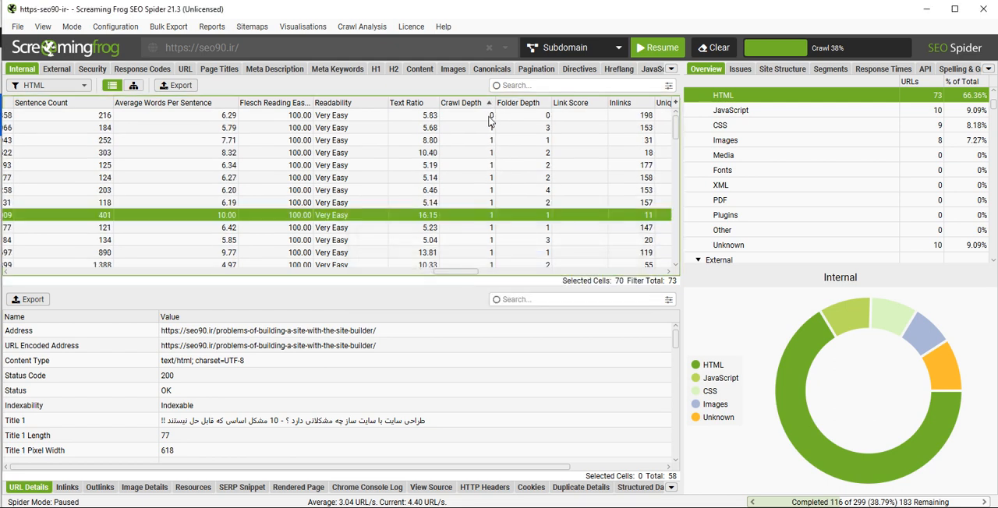
click(489, 103)
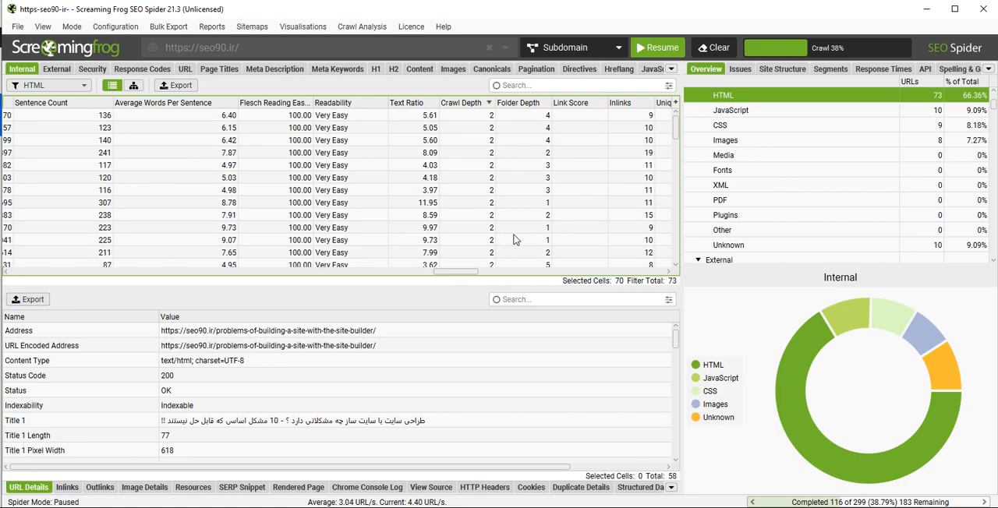
- Examine the Inlinks and Unique Inlinks values of the category/seo-articles/page/5 page
drag(458, 273, 470, 273)
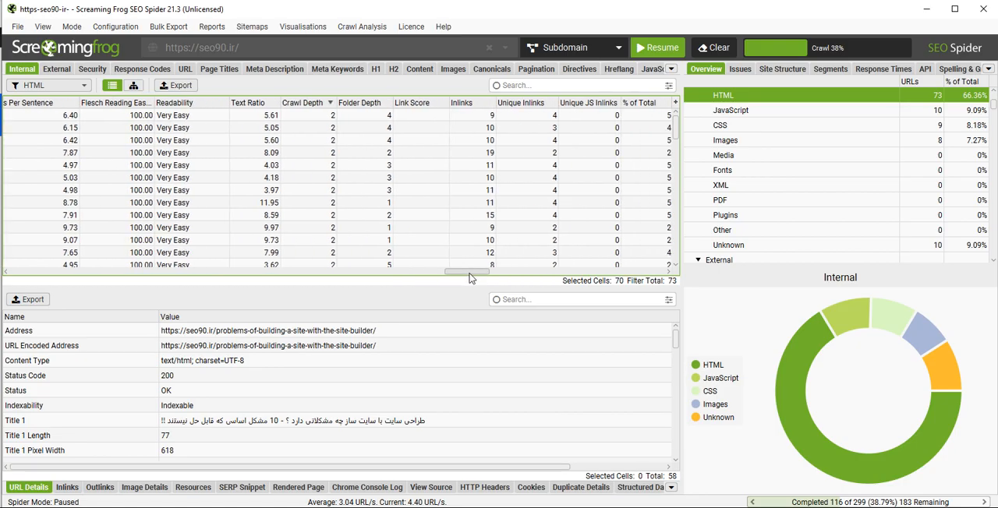
click(479, 117)
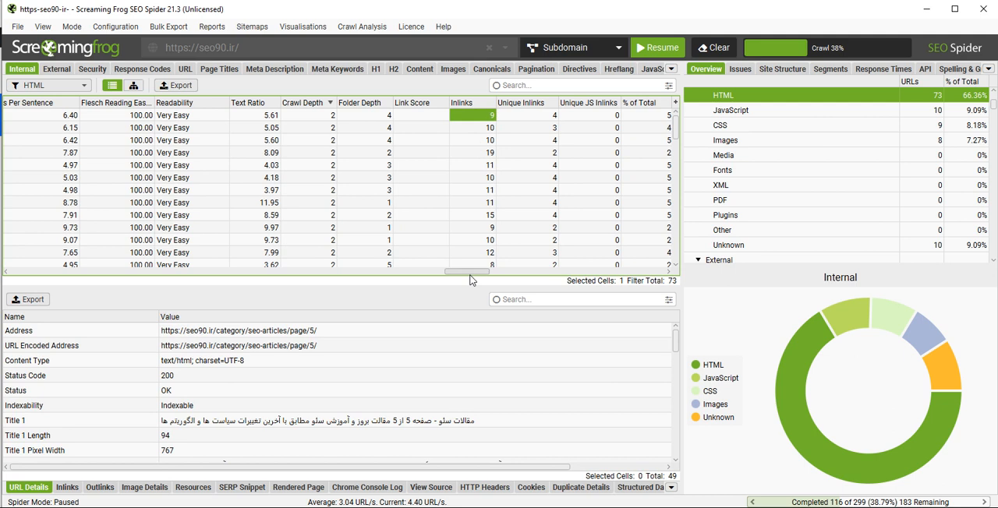
drag(470, 273, 479, 274)
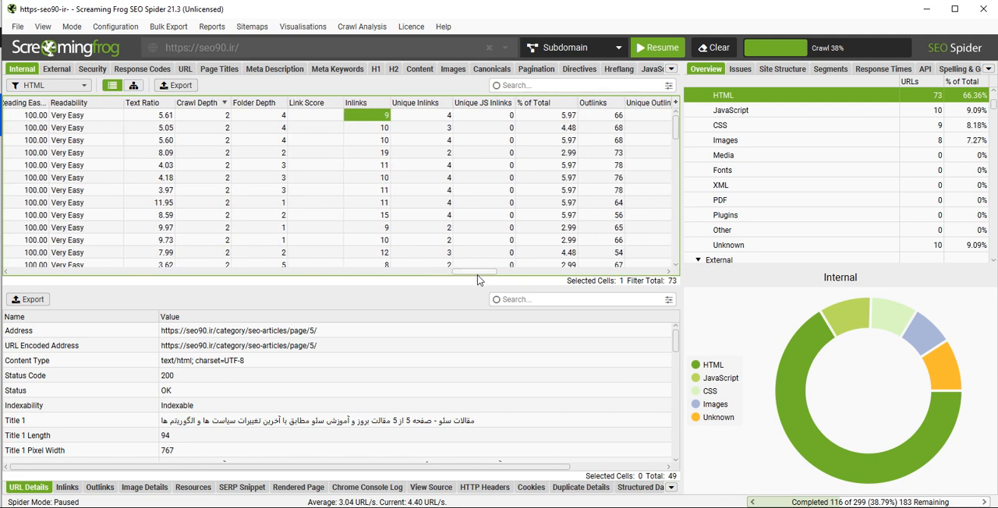
click(426, 117)
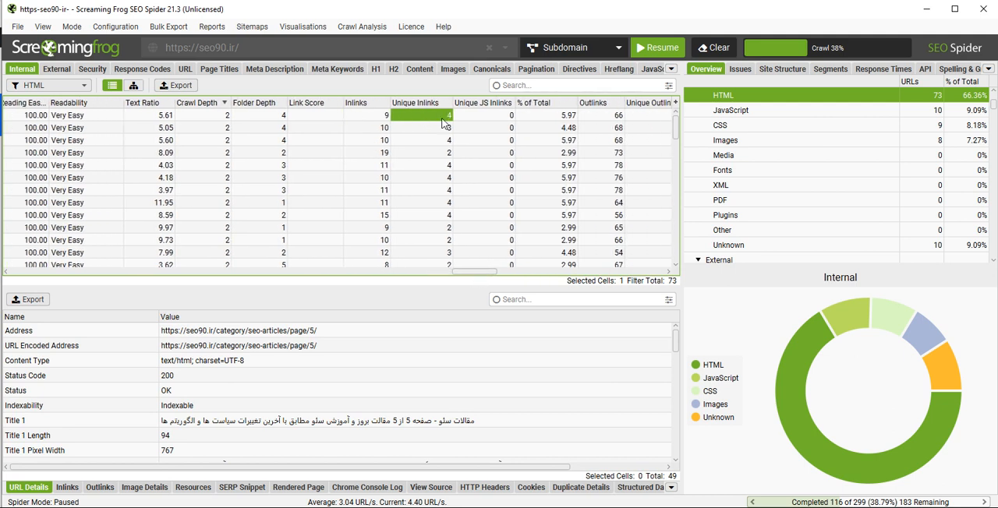
click(367, 117)
click(418, 117)
- Compare the Inlinks of the category/seo-articles/page/5 page with its Outlinks and Unique Outlinks
drag(465, 269, 486, 276)
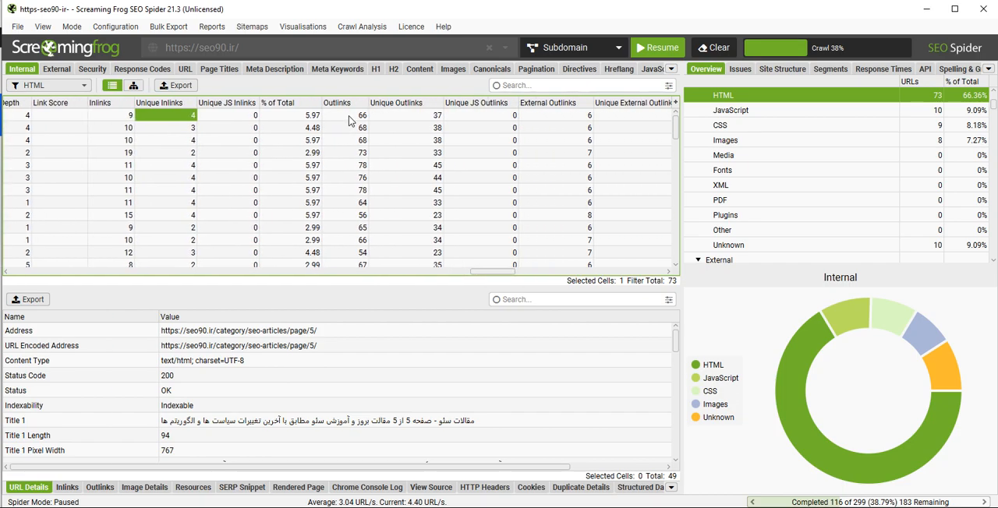
click(110, 117)
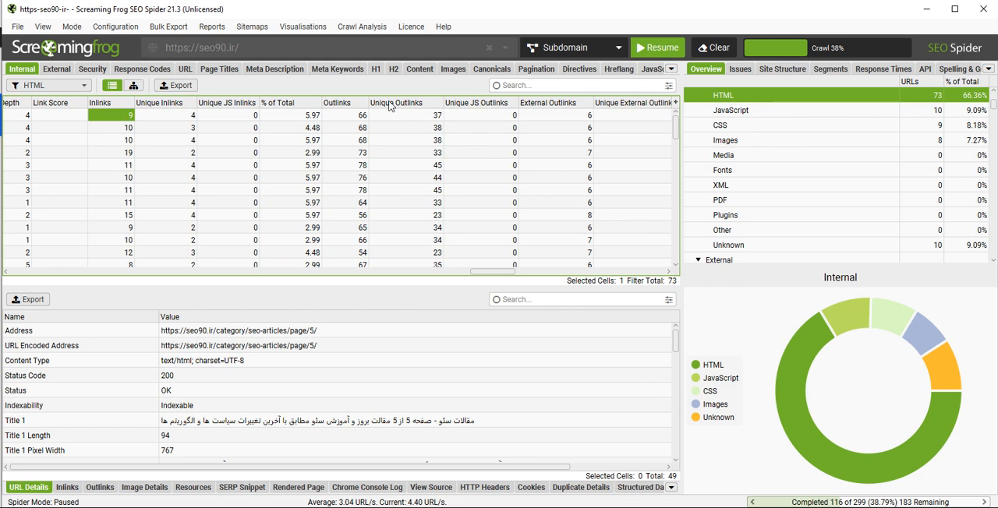
click(352, 117)
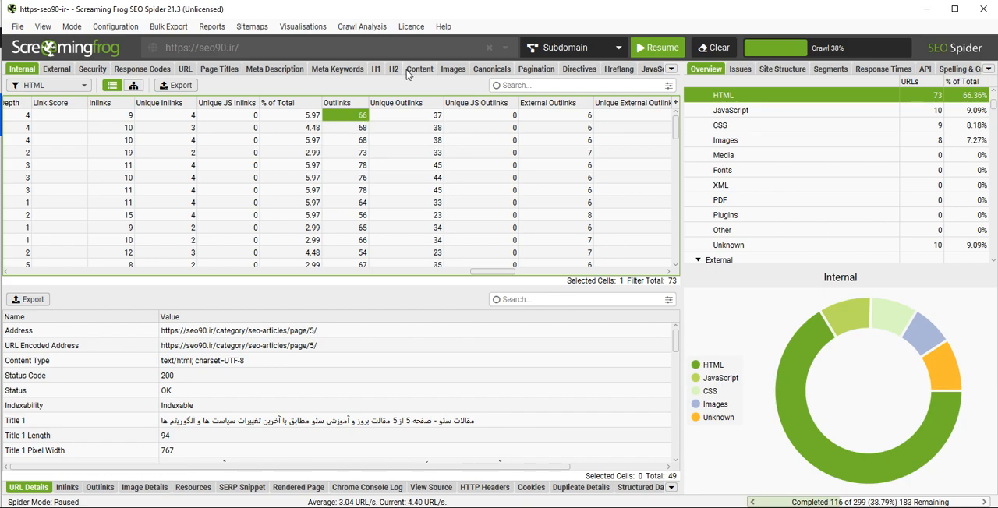
click(401, 117)
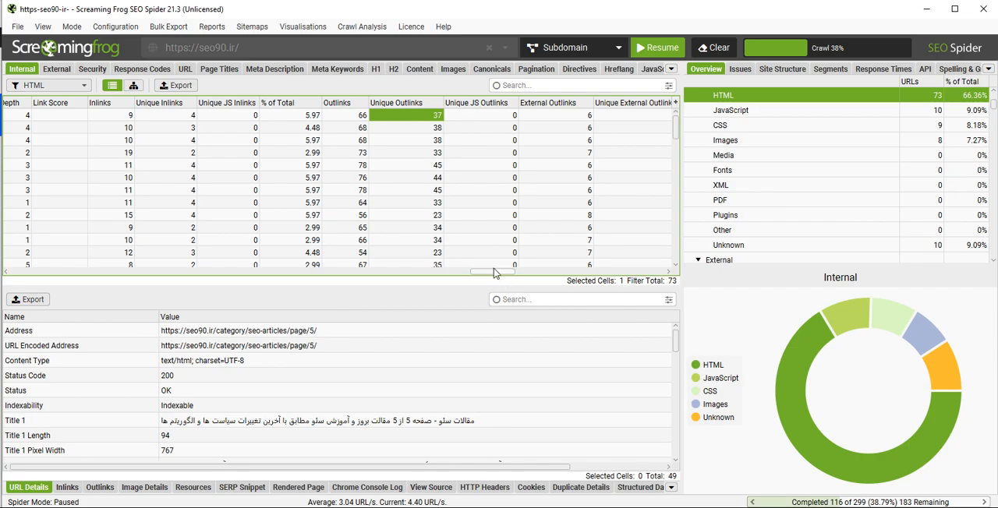
- Examine the Hash column and the Response Time of the free-html-mag-theme and vscode-training-course pages
drag(493, 271, 552, 280)
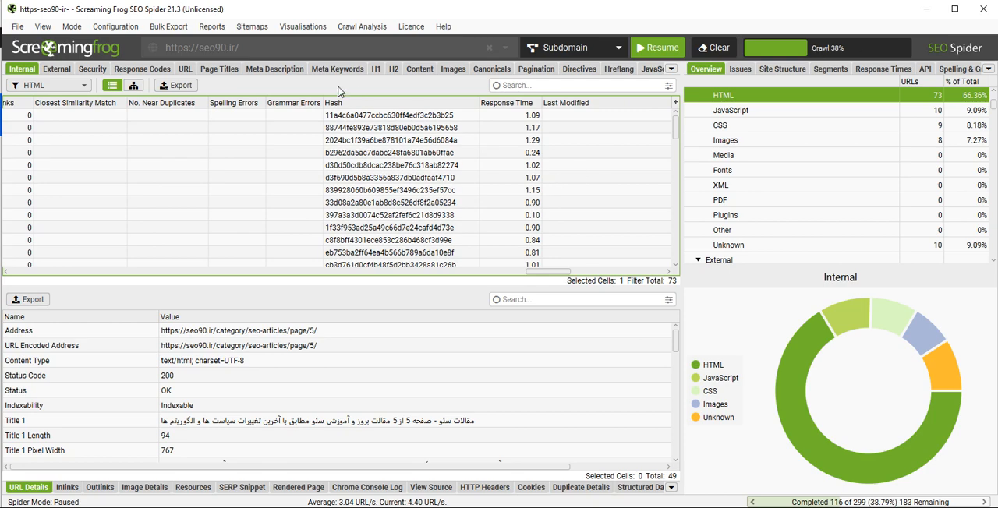
click(358, 117)
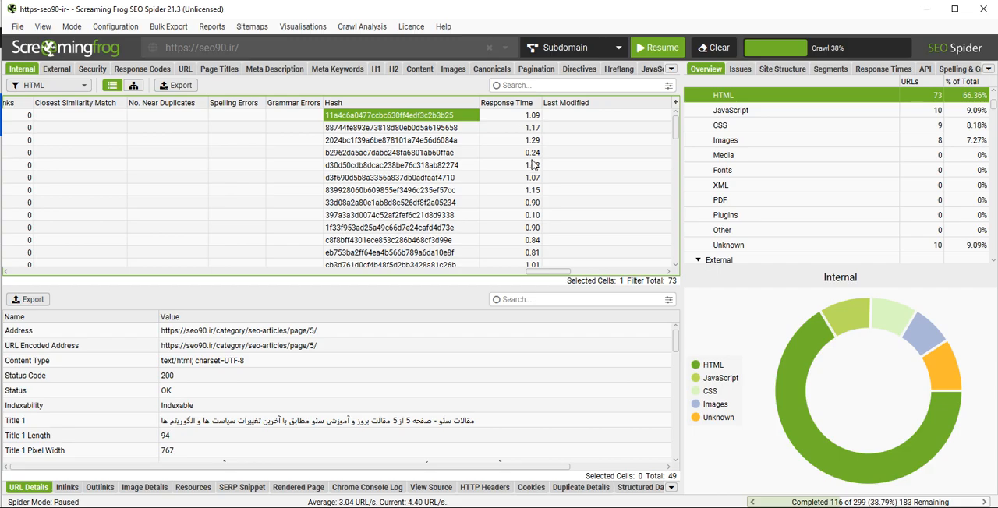
scroll(559, 273, right, 1)
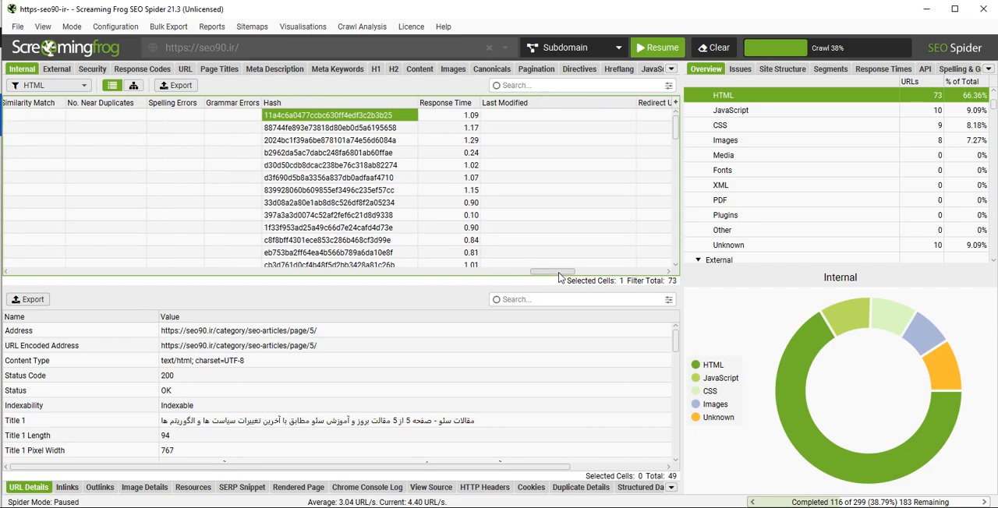
click(450, 154)
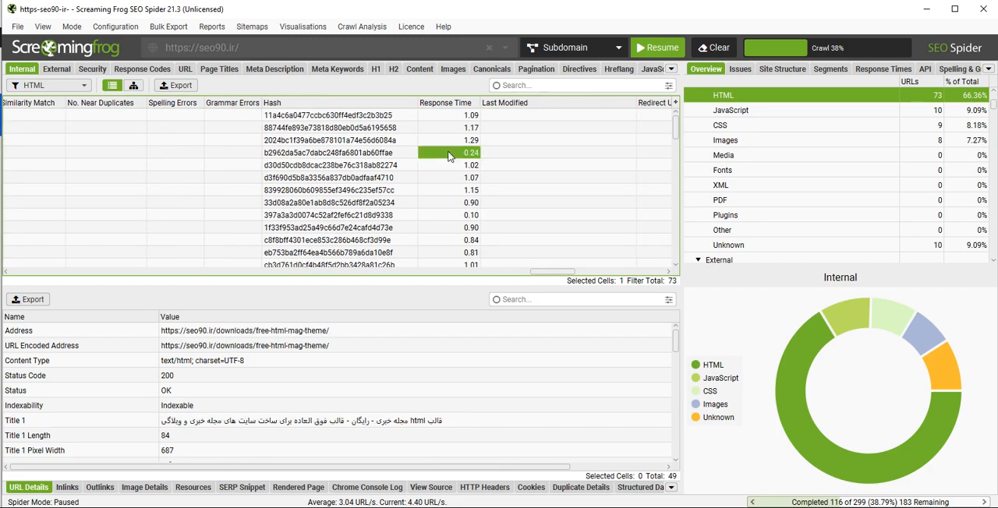
click(452, 216)
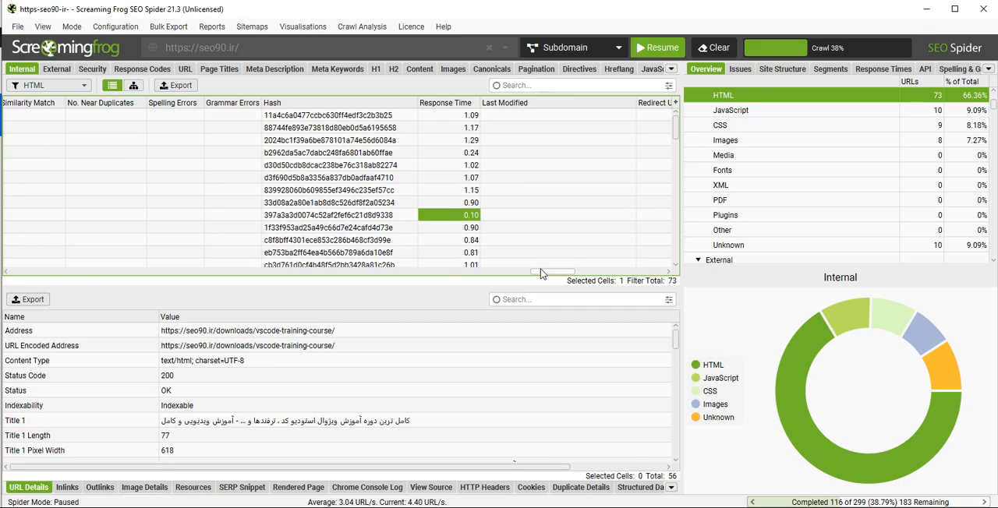
- Examine the Last Modified, Redirect URL and Redirect Type columns, including the rows redirecting to edd-pay
drag(539, 273, 568, 274)
click(383, 120)
scroll(587, 181, down, 8)
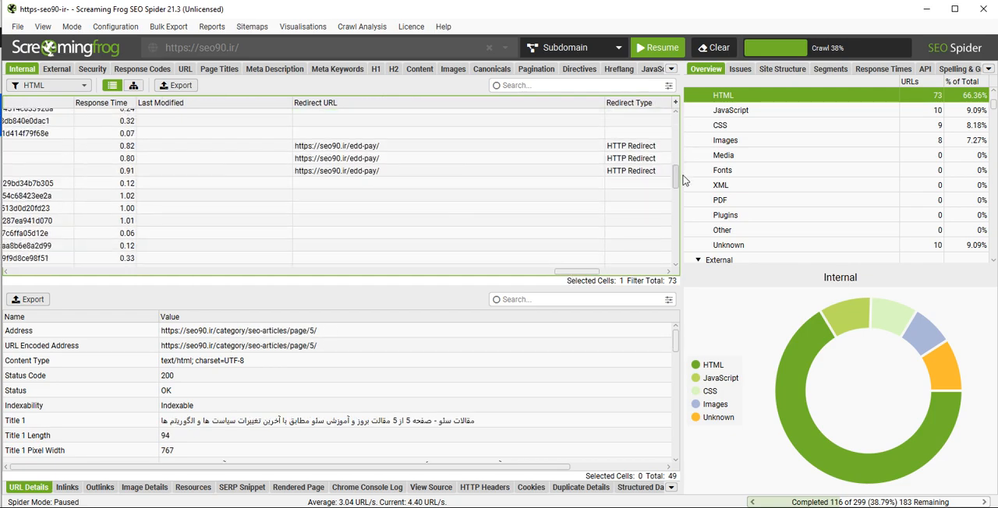
drag(674, 179, 668, 110)
click(472, 237)
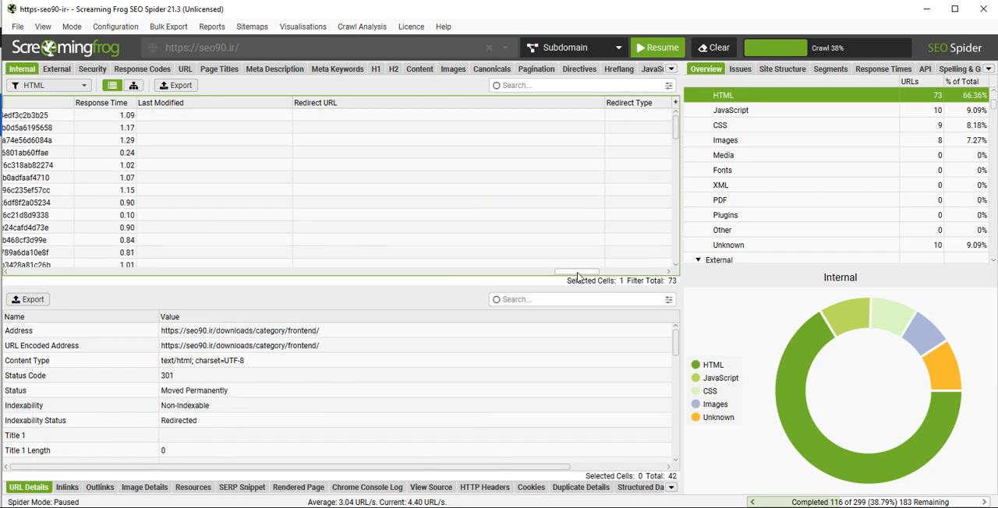
- Examine the Cookies, Language and HTTP Version columns of the HTML pages and return to their Address column
drag(577, 271, 592, 272)
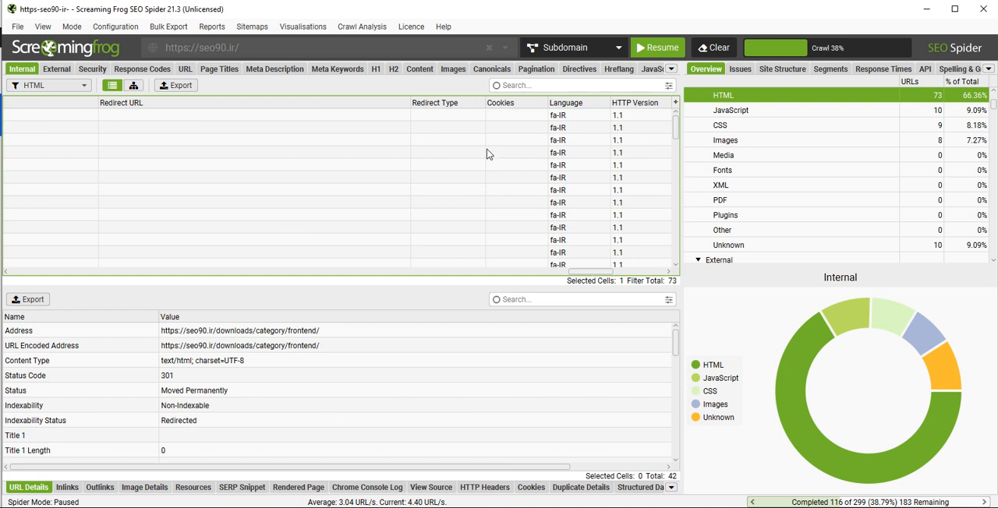
scroll(584, 225, down, 12)
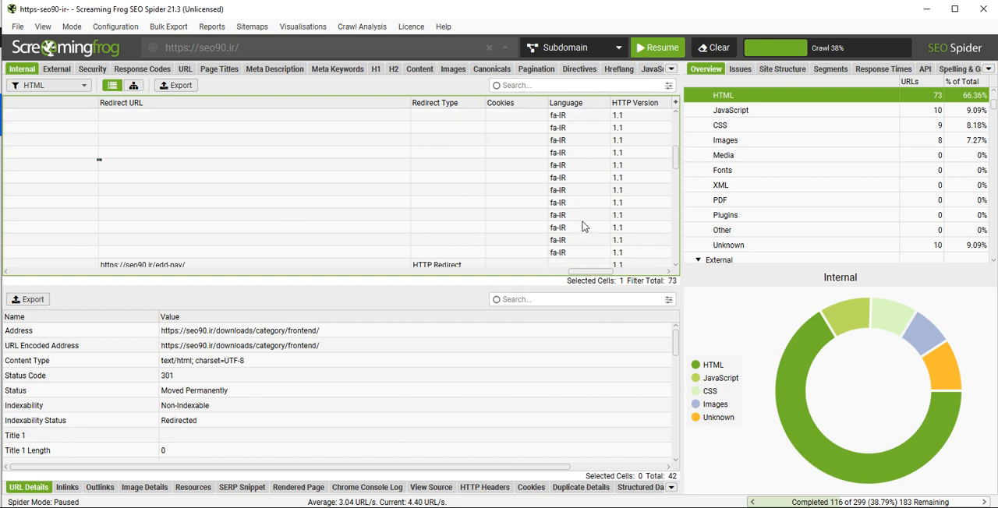
scroll(660, 194, down, 3)
scroll(660, 195, up, 15)
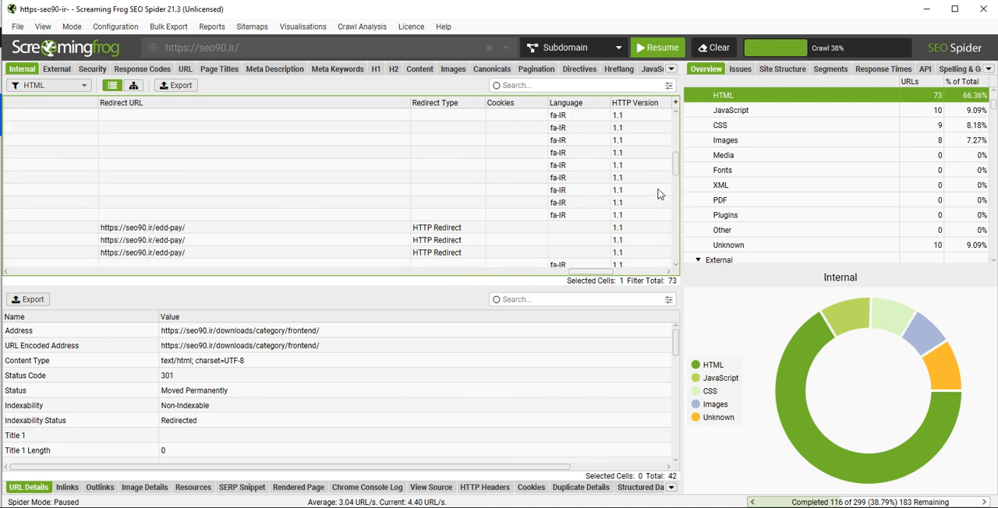
drag(599, 273, 17, 284)
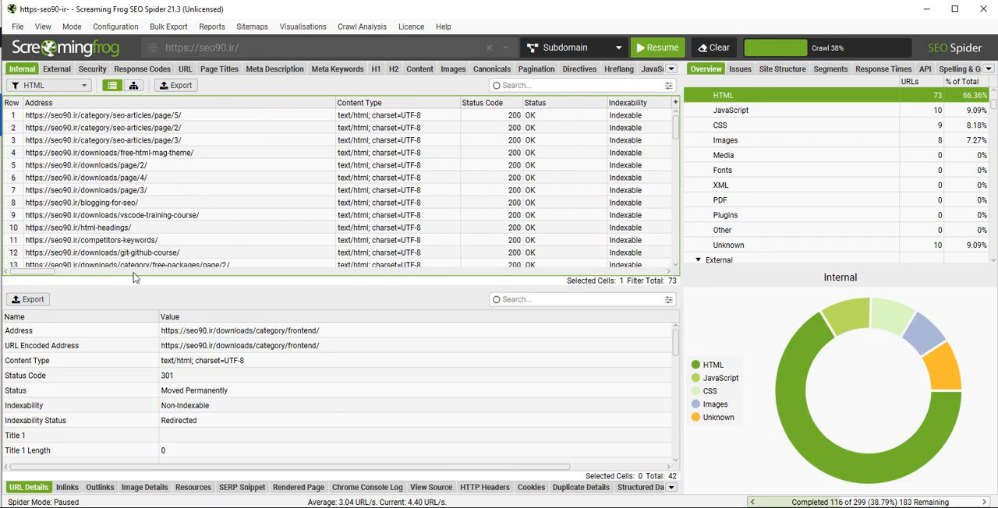
- Review the H1 report's occurrences, lengths and indexability, and check the Indexability Status of the edd-pay page
click(376, 68)
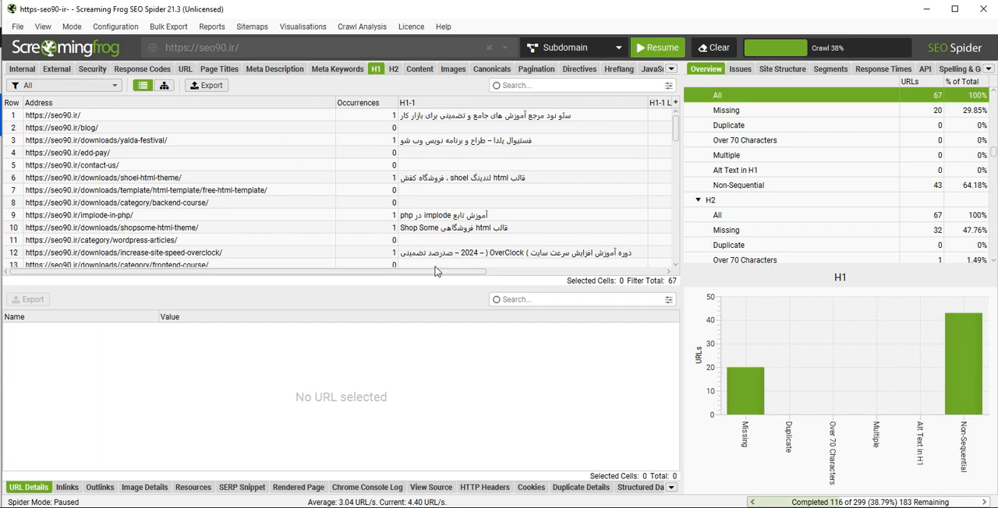
drag(438, 272, 579, 280)
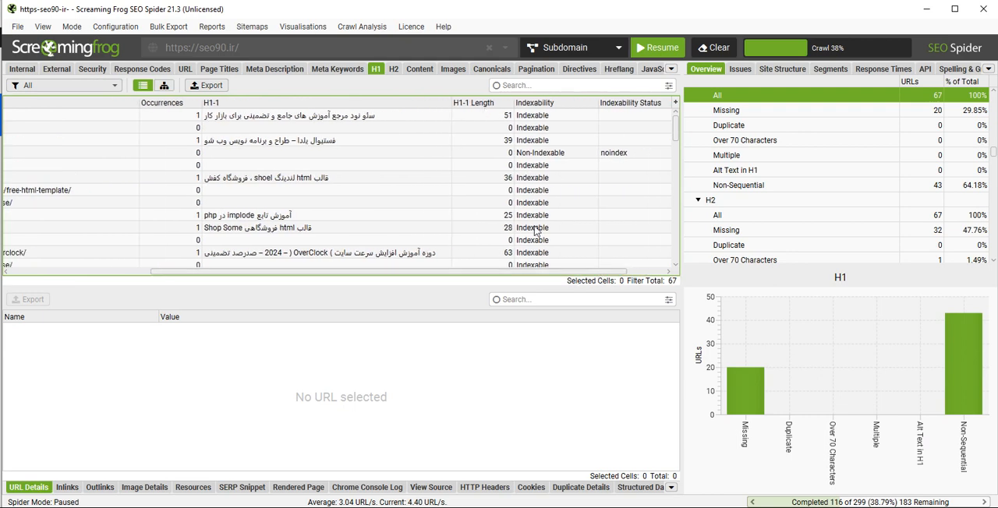
drag(528, 271, 566, 271)
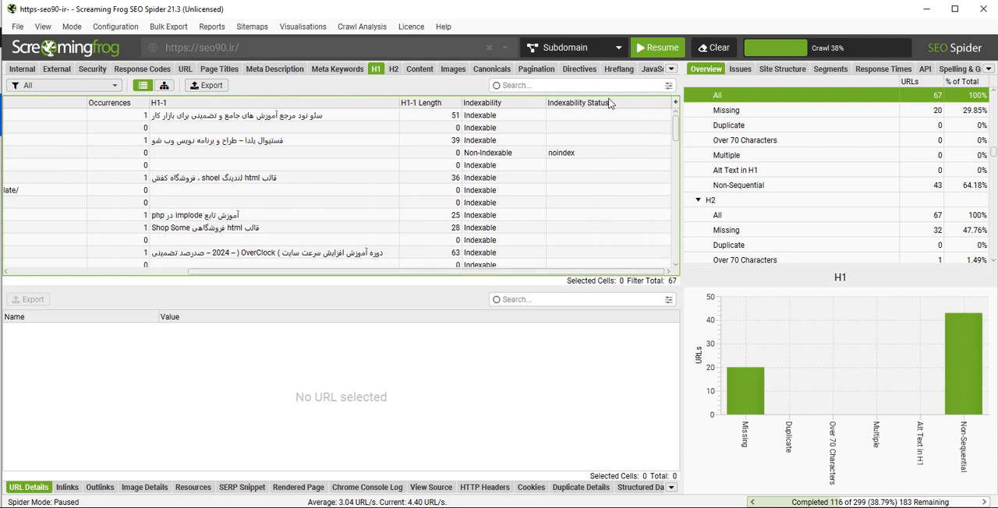
click(586, 156)
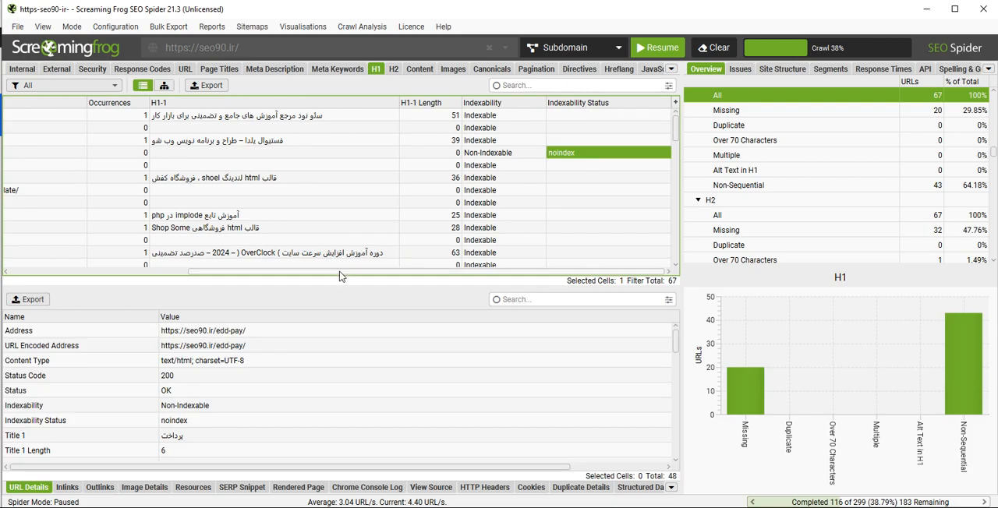
drag(341, 273, 159, 290)
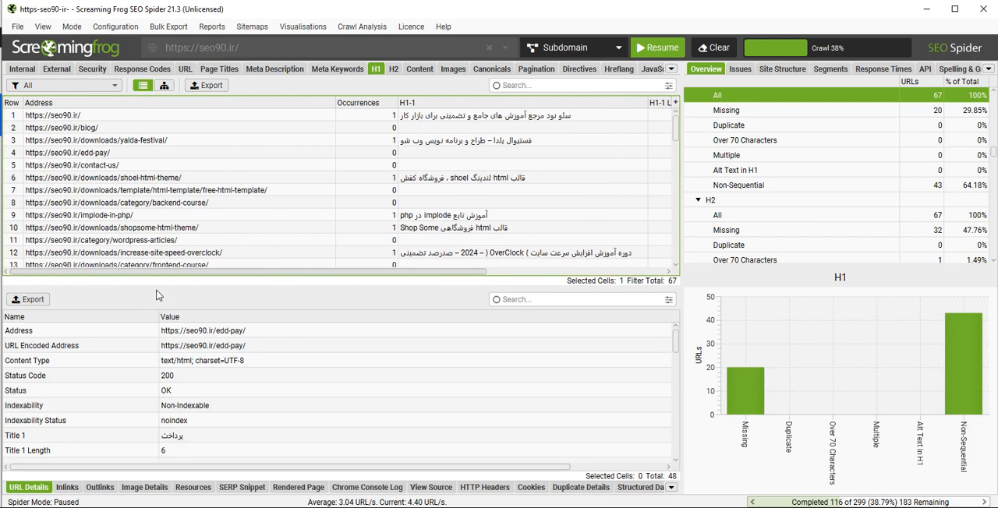
click(133, 156)
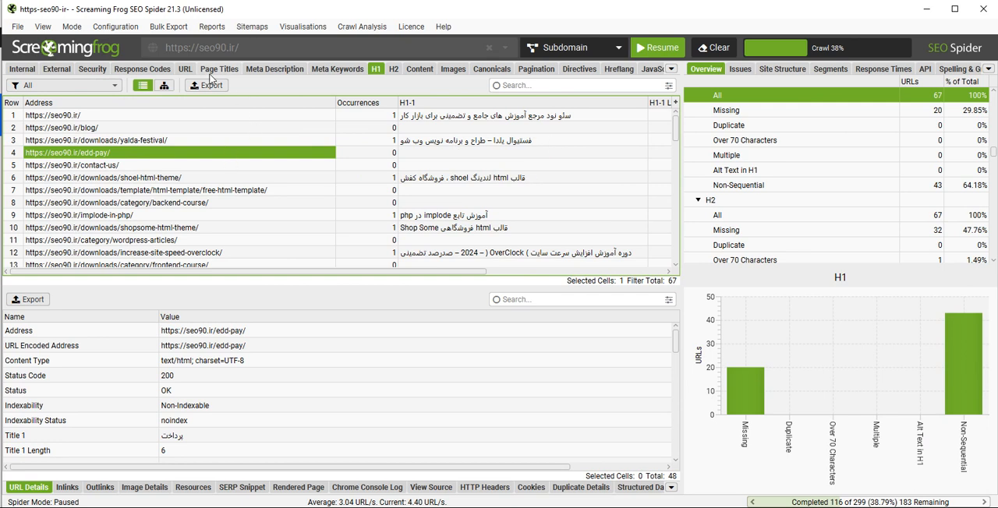
- Look over the Meta Description report and display the list of external URLs with their status codes
click(258, 69)
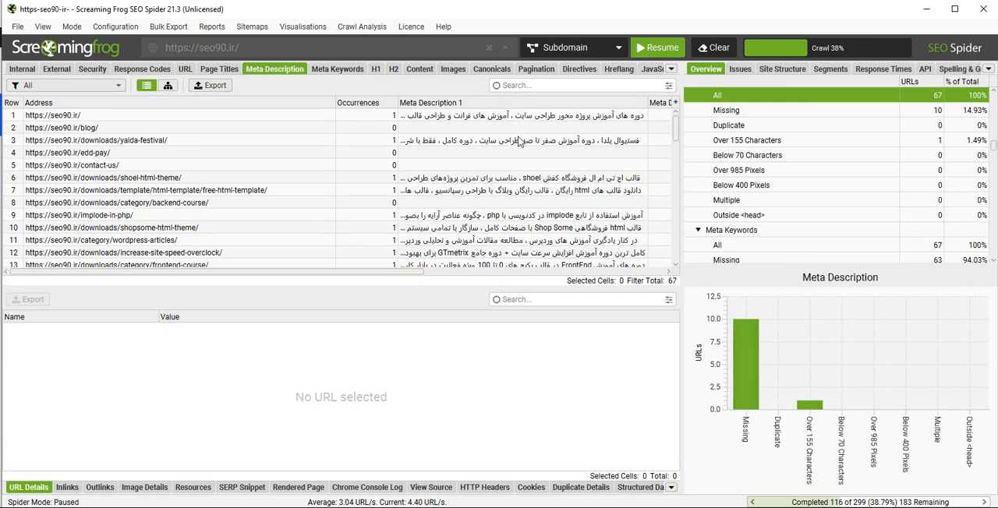
drag(381, 269, 355, 275)
click(15, 69)
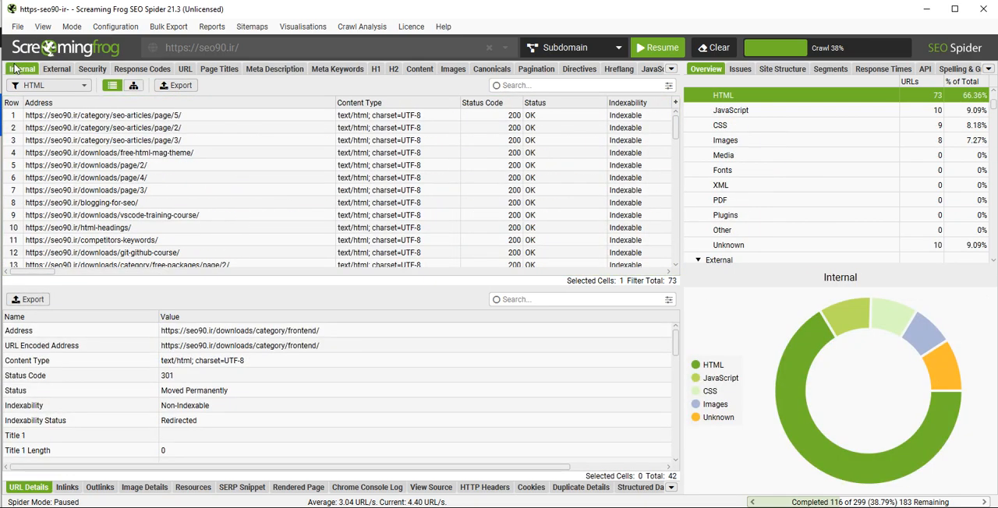
click(56, 70)
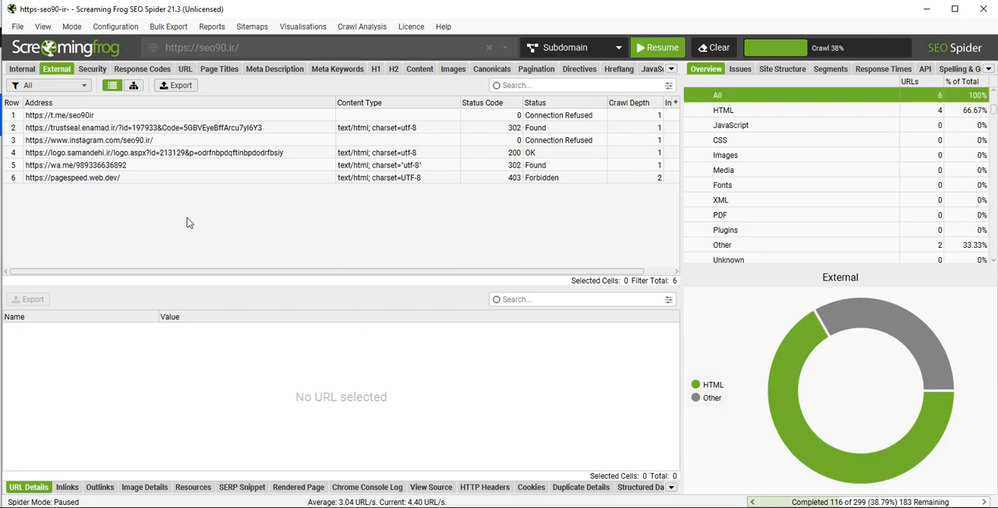
- Inspect the URL details of the external links one by one, from the Telegram address down to pagespeed.web.dev
click(119, 116)
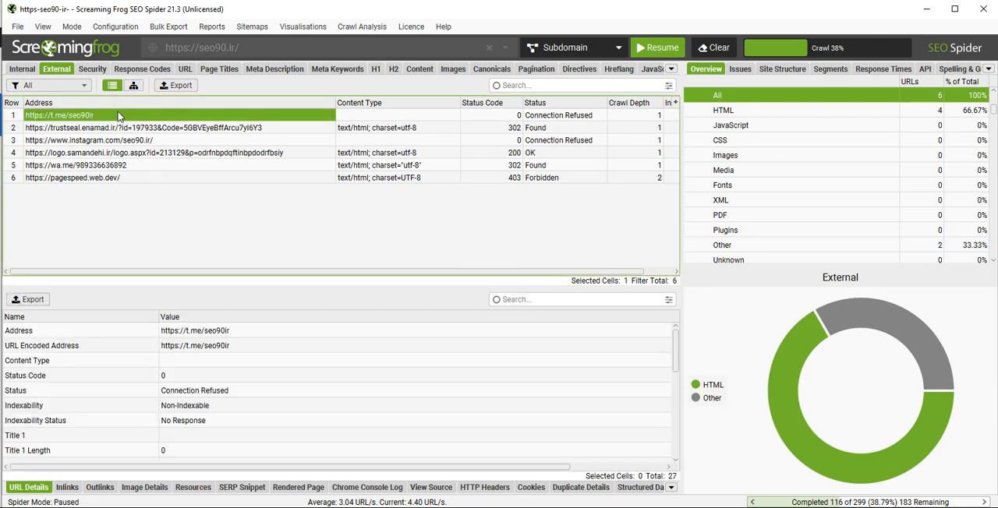
click(170, 129)
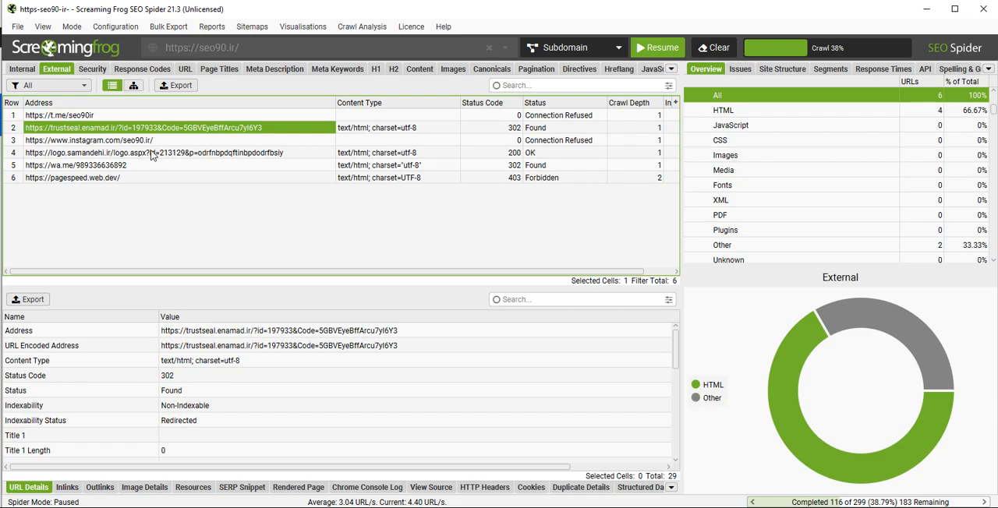
click(160, 141)
click(150, 155)
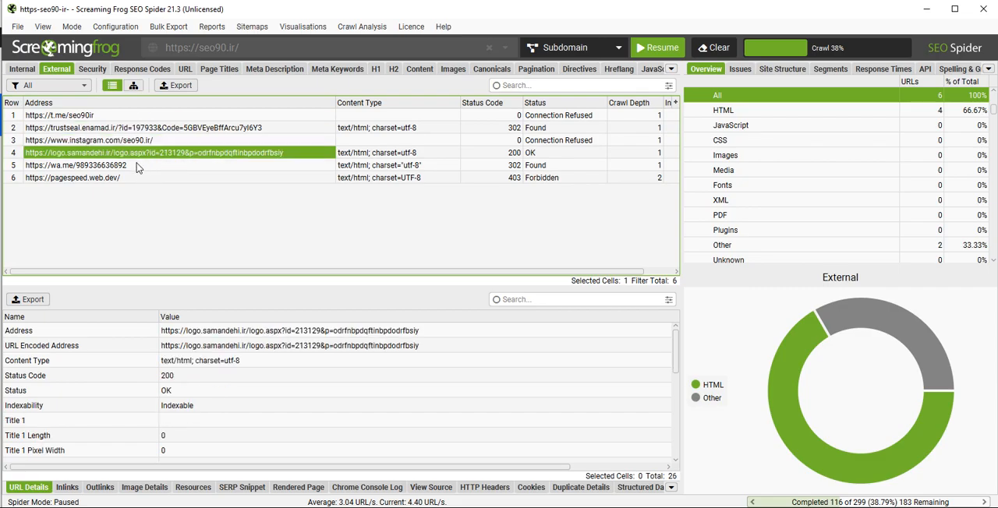
click(139, 166)
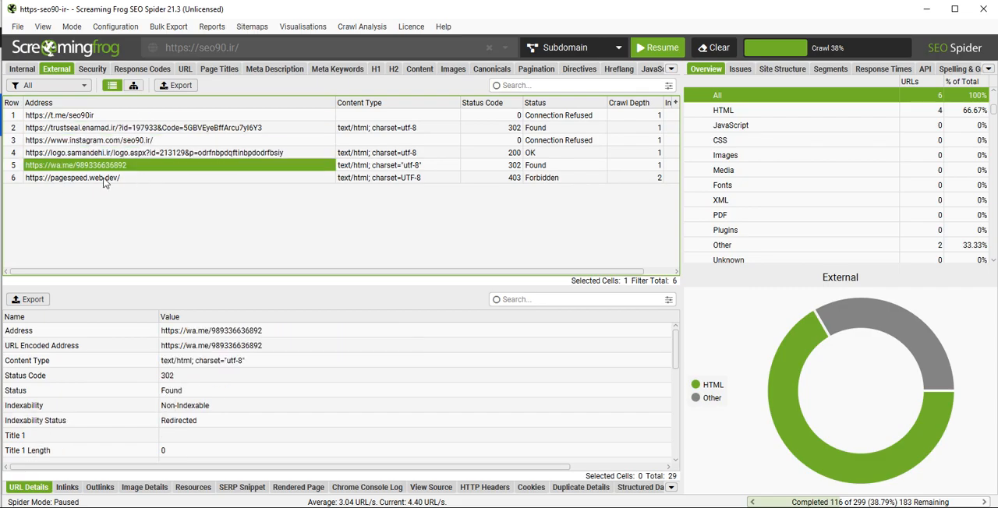
click(145, 180)
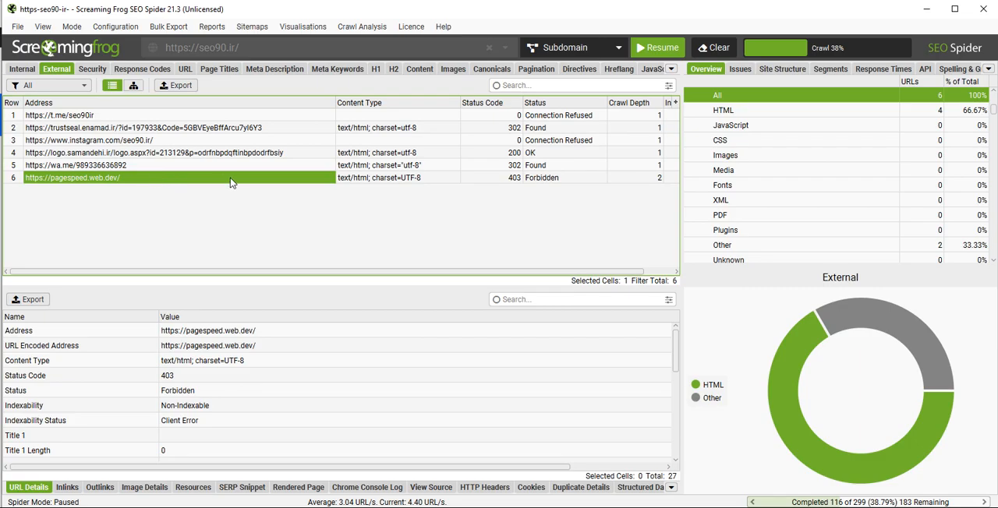
- Check the details of the internal seo-articles/page/5 URL and look over the Response Codes report for internal and external URLs
click(22, 70)
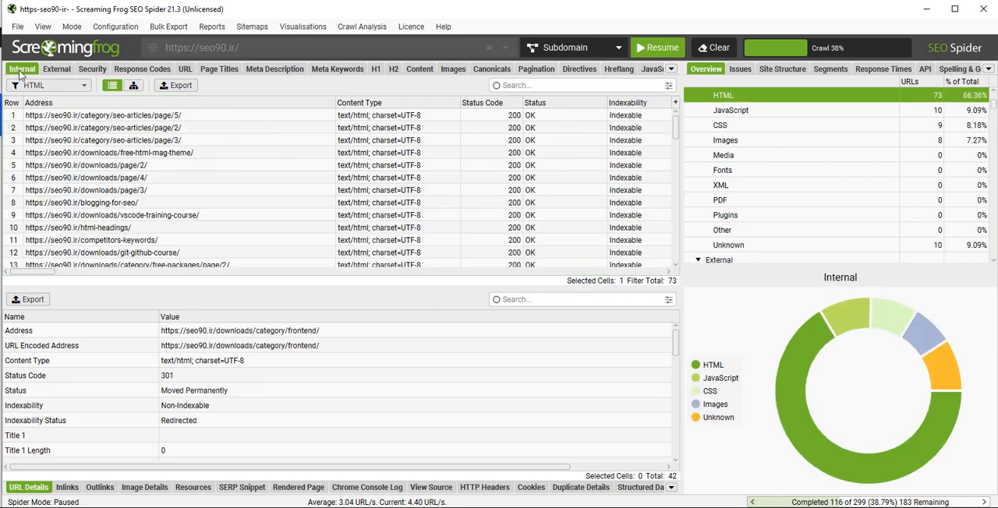
click(102, 119)
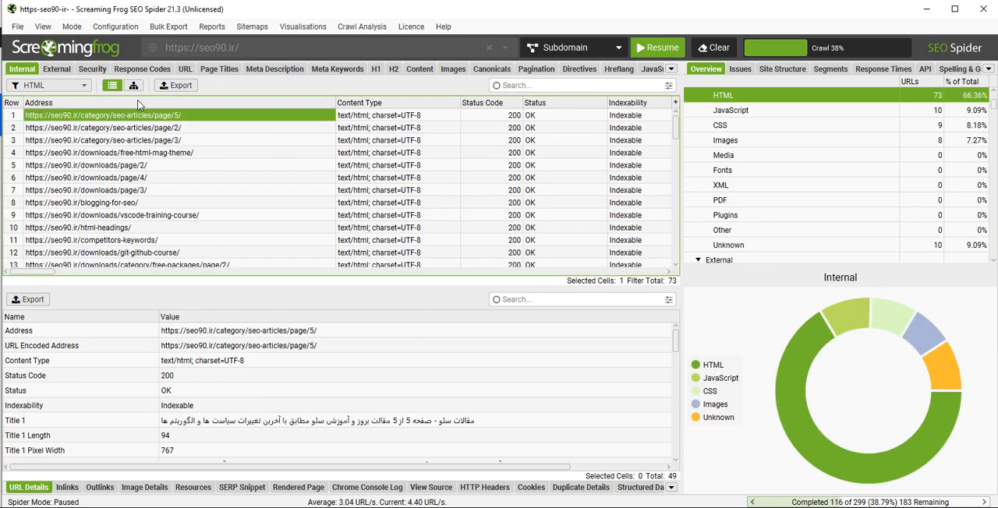
click(155, 70)
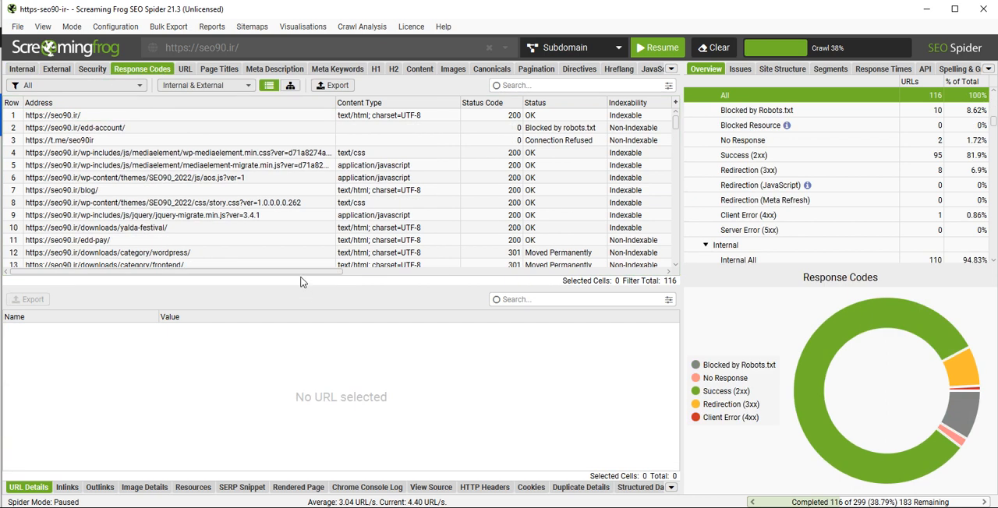
mouse_move(309, 271)
mouse_down()
mouse_move(529, 265)
mouse_move(324, 270)
mouse_up()
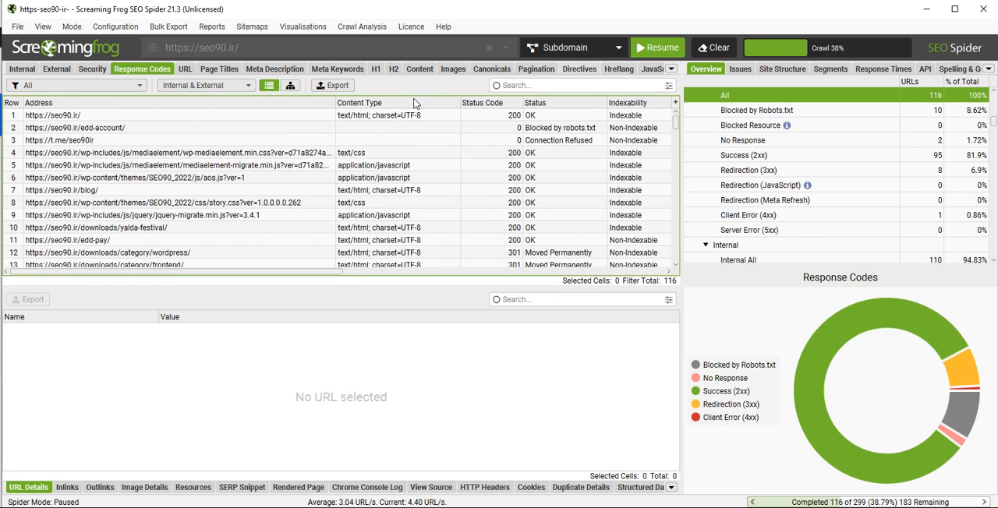
- Look over the Mobile report's columns and review the list of available report tabs
click(671, 70)
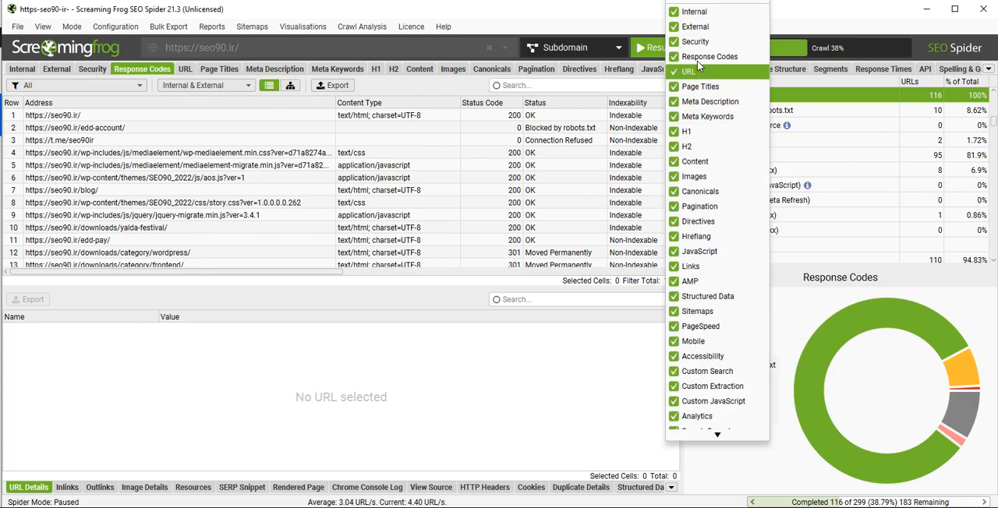
click(721, 343)
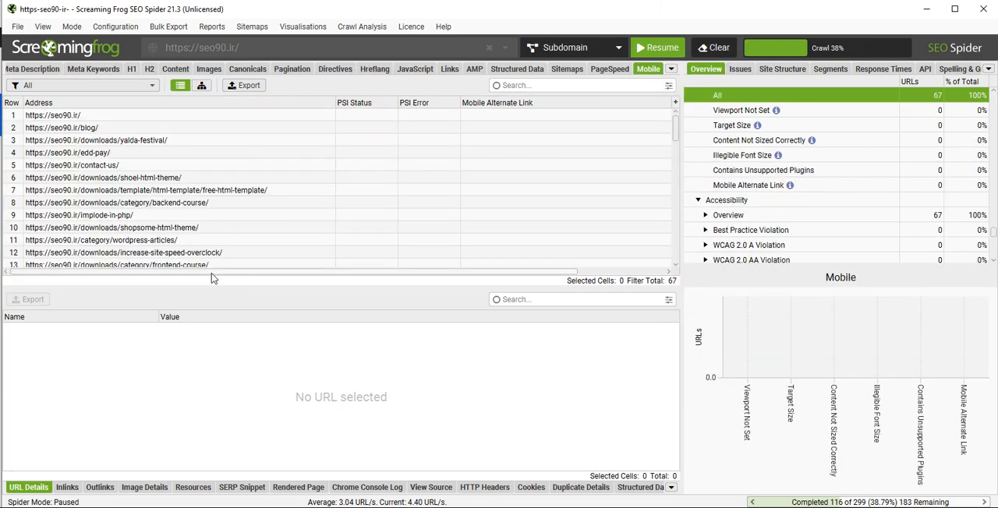
drag(211, 272, 394, 270)
drag(265, 268, 207, 266)
click(670, 69)
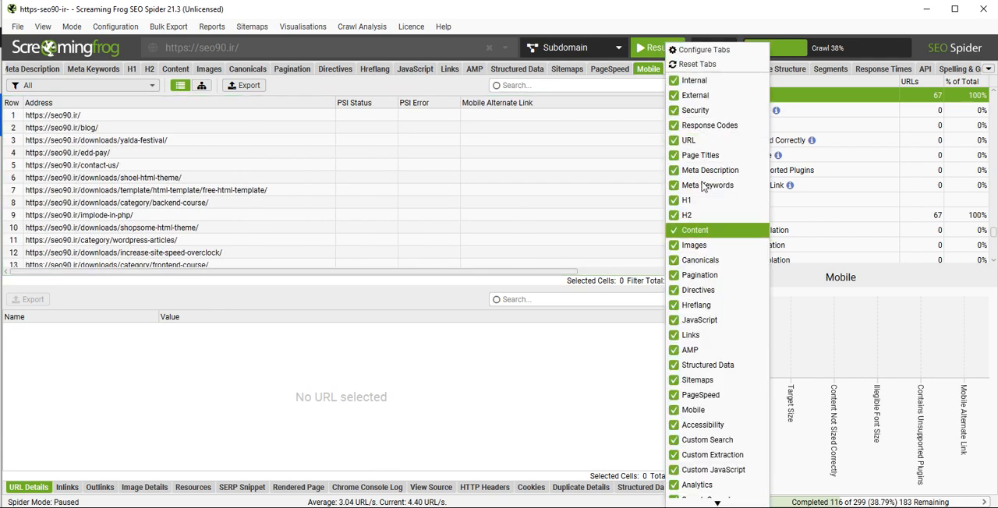
click(638, 24)
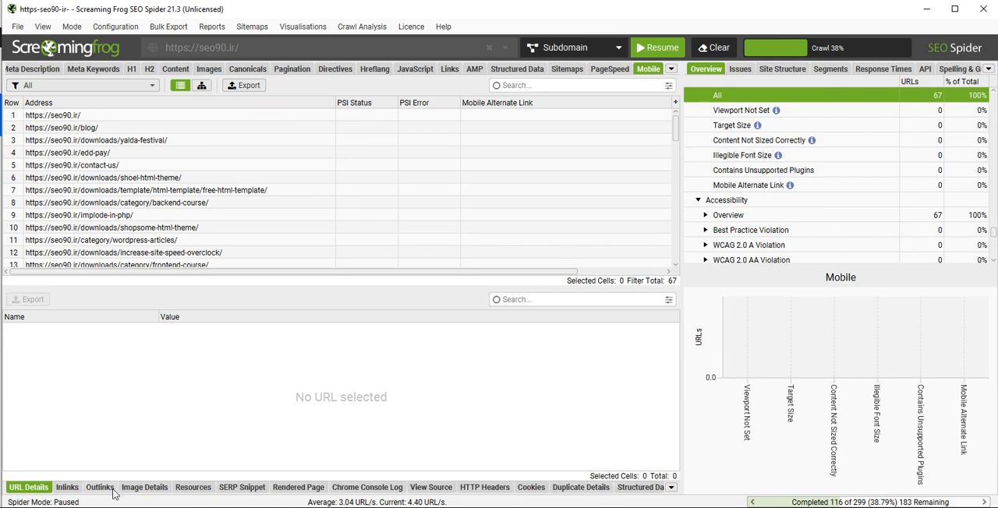
- Examine the inlinks and outlinks of the seo90.ir/blog/ page, ending on its inlinks
click(112, 131)
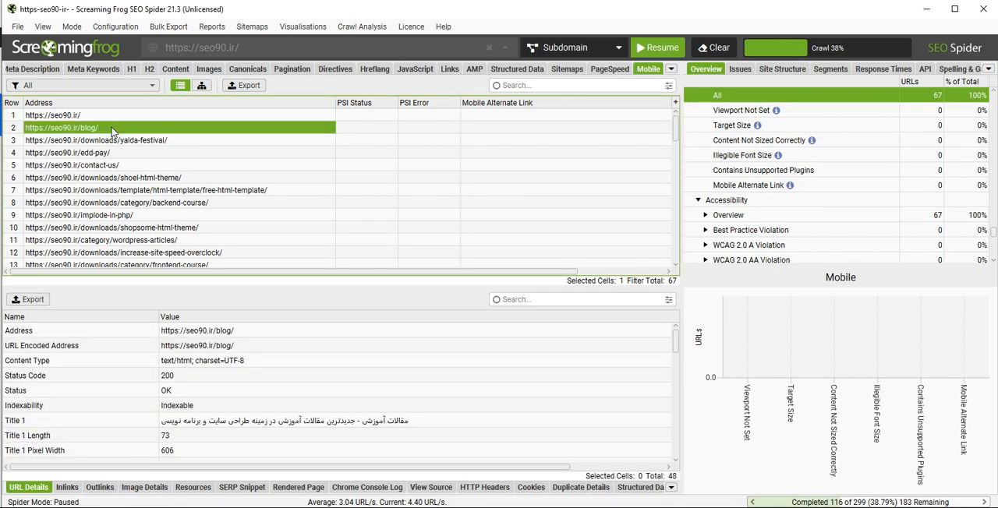
click(67, 488)
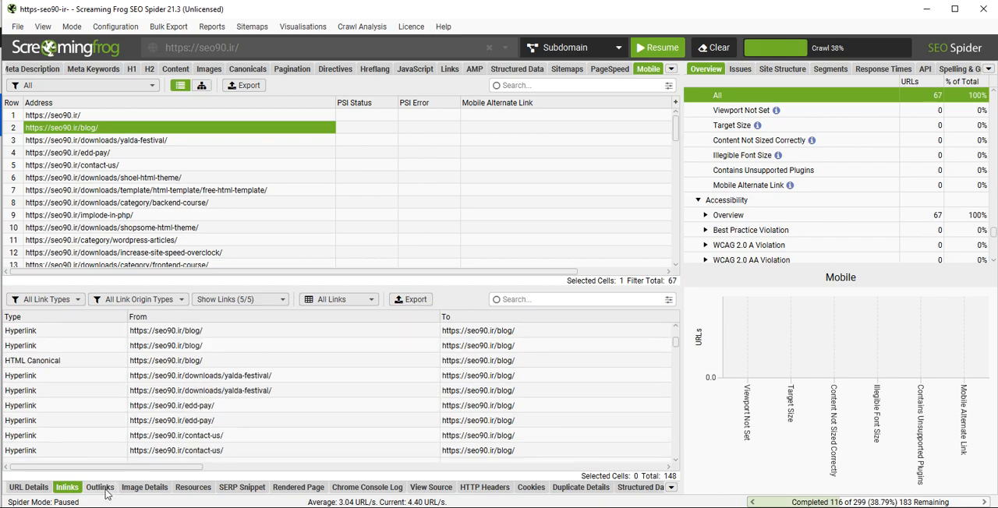
click(100, 488)
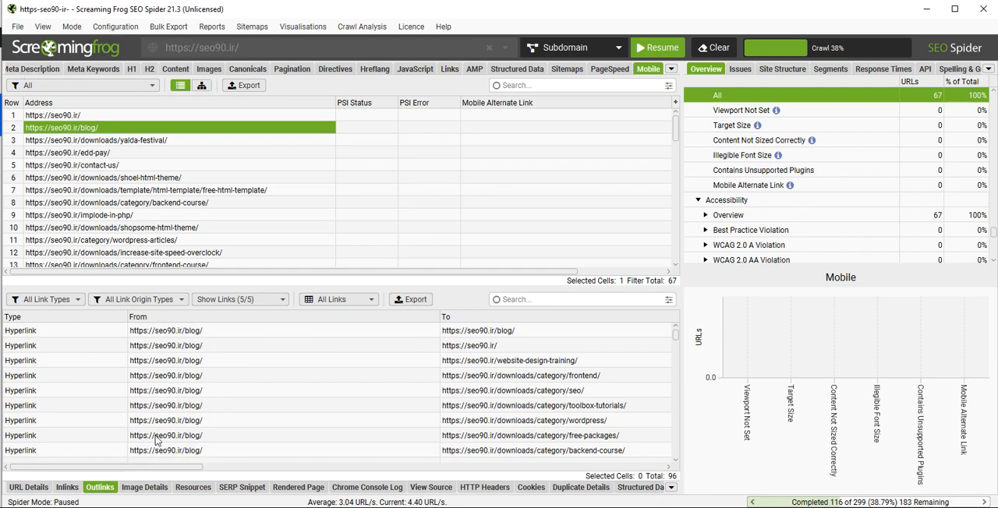
scroll(288, 404, down, 5)
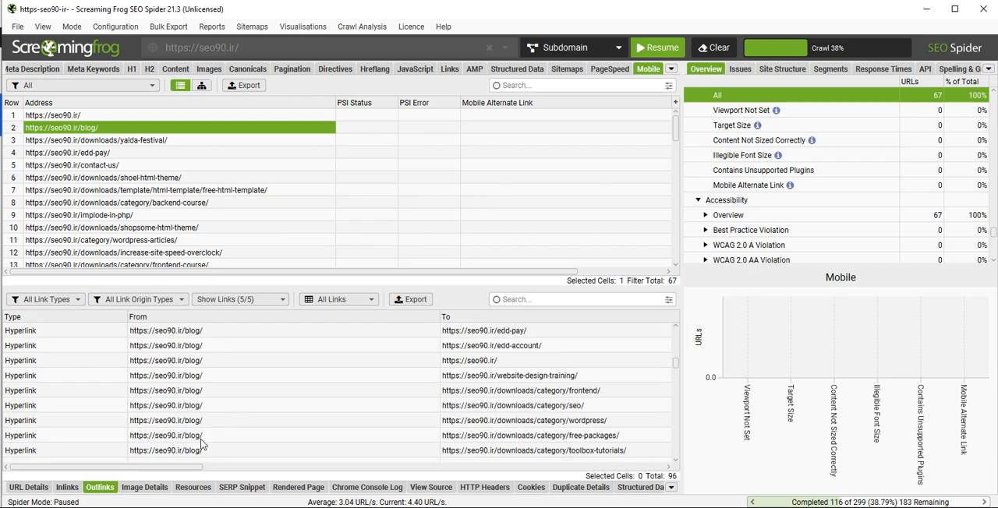
click(67, 489)
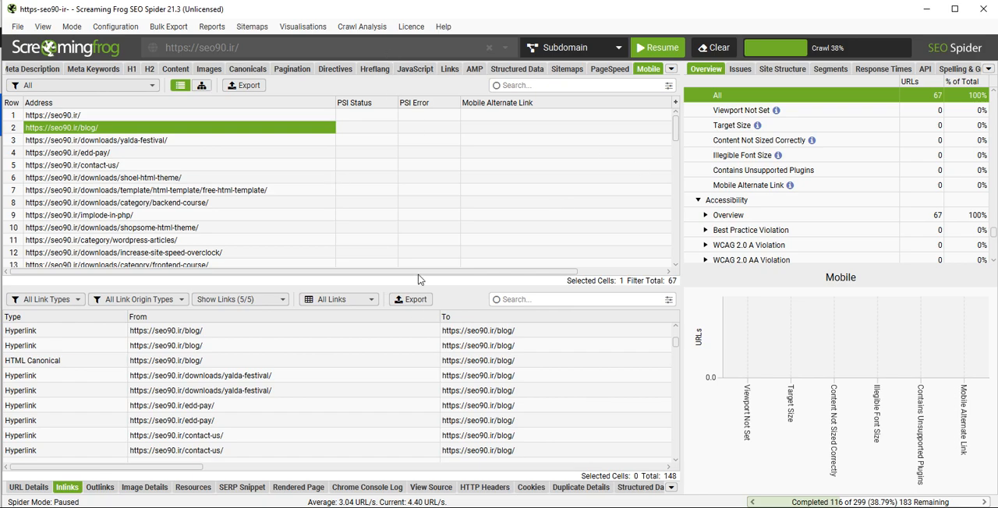
drag(425, 272, 396, 266)
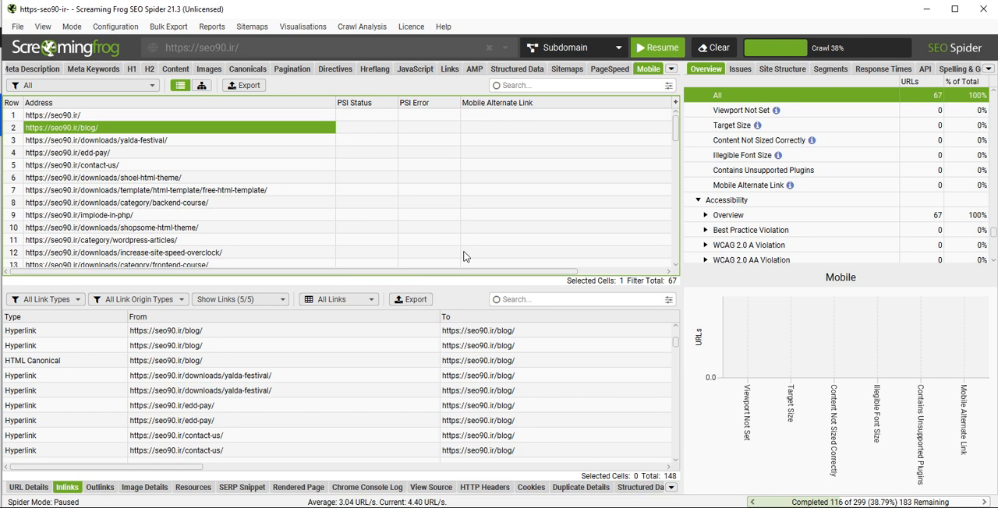
- View the Spider Crawl settings in the crawl configuration and close them without changes
click(109, 29)
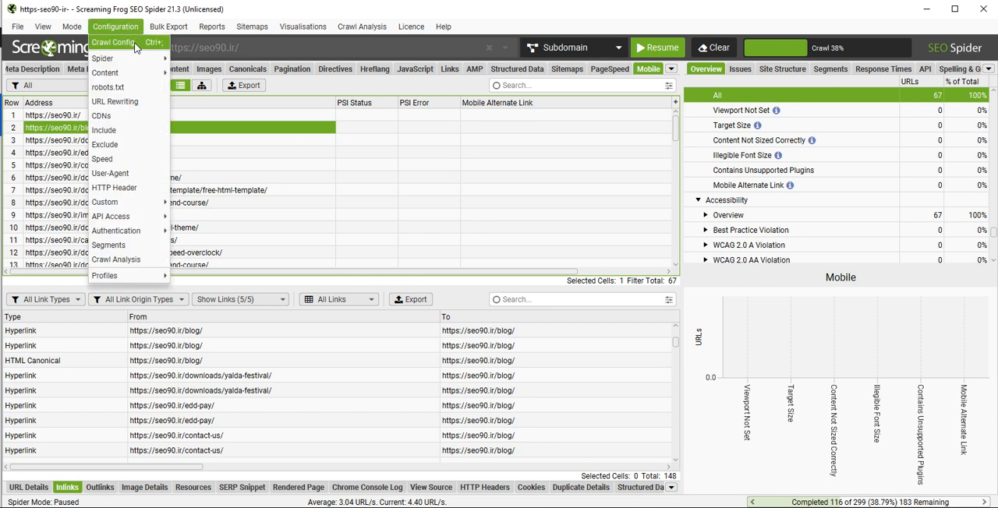
click(525, 17)
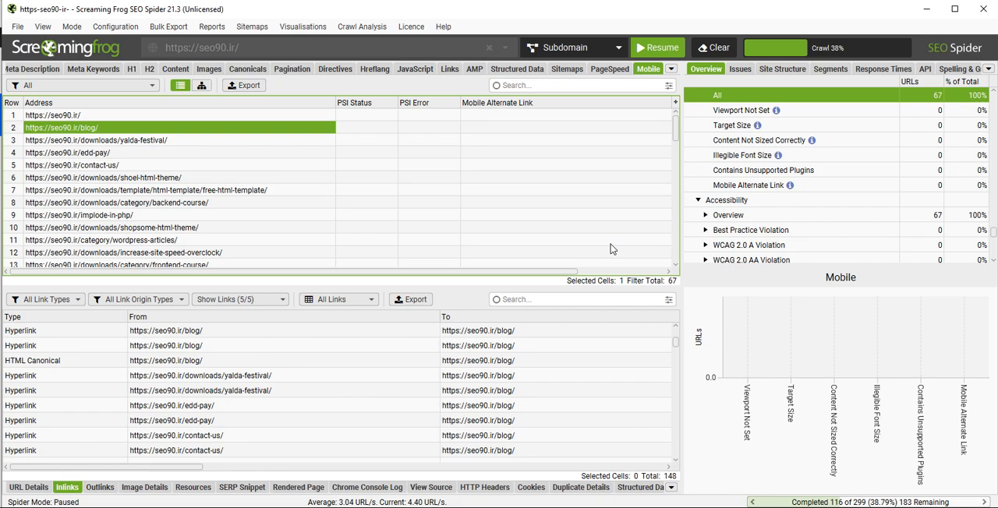
click(115, 27)
click(119, 43)
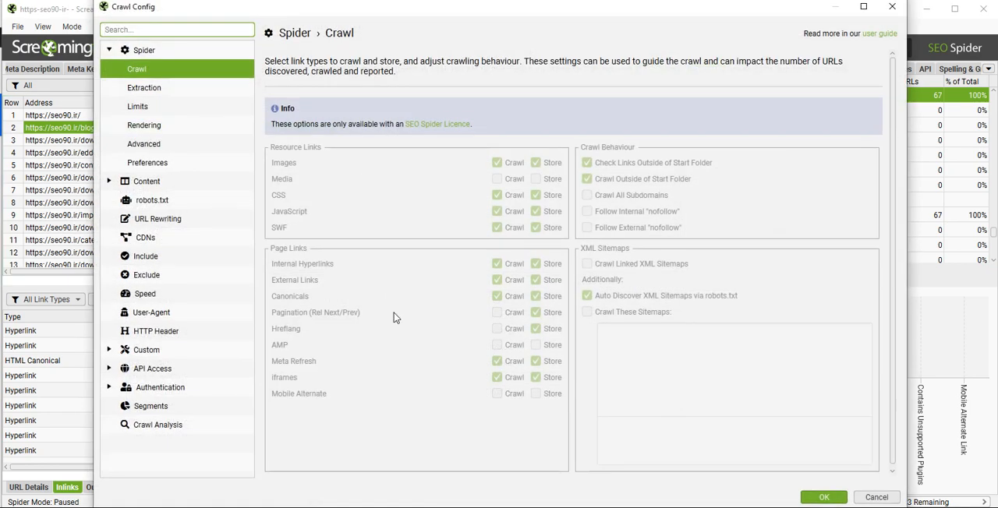
click(893, 8)
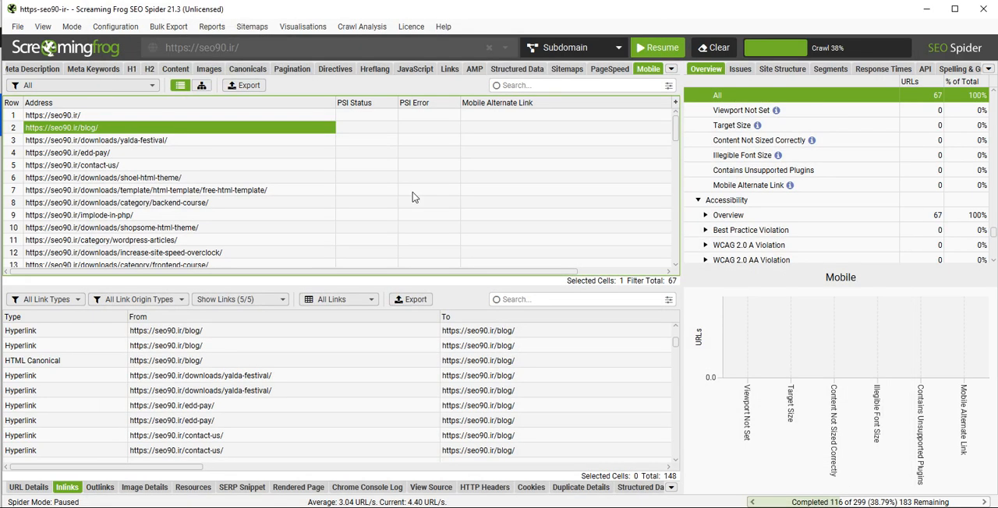